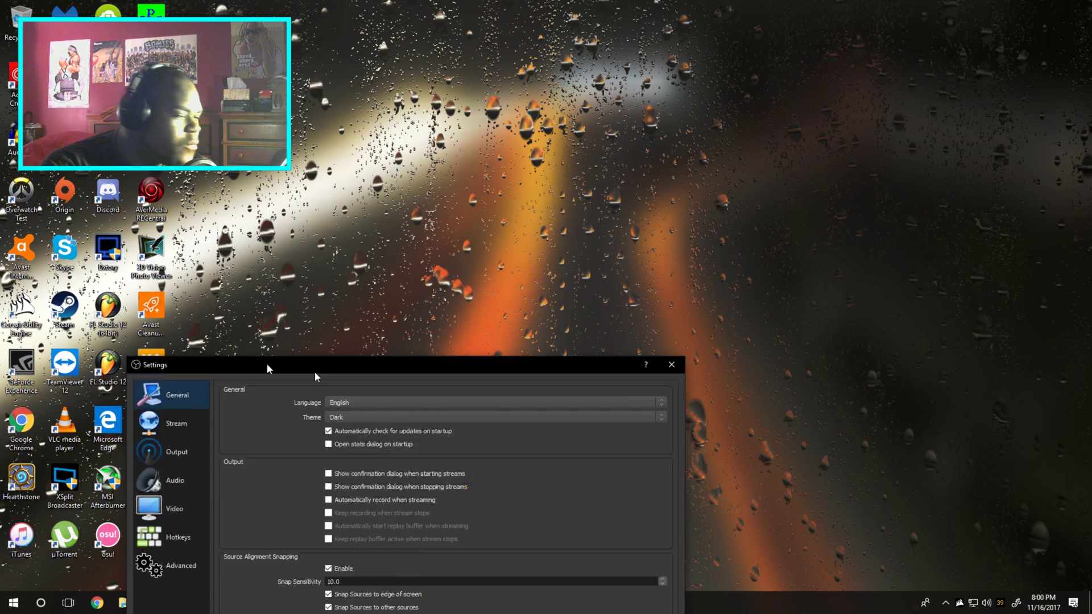
# Review OBS Stream and Output settings, ending on the recording encoder (mp4, NVENC, VBR 50000)
pyautogui.moveTo(302, 355); pyautogui.dragTo(381, 74)
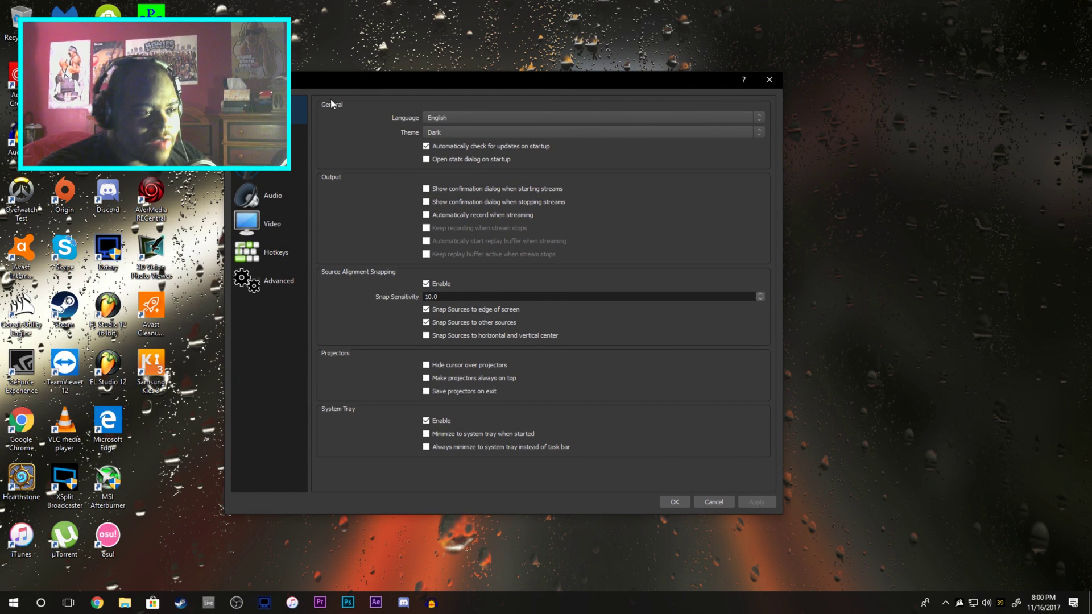
pyautogui.click(265, 139)
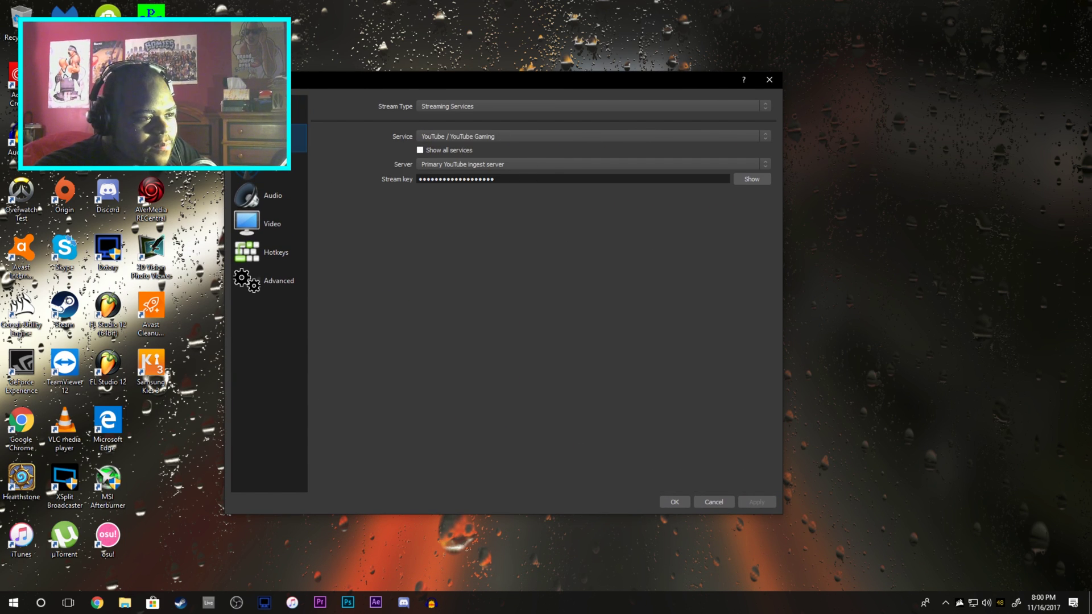
pyautogui.click(272, 171)
pyautogui.click(275, 227)
pyautogui.click(265, 138)
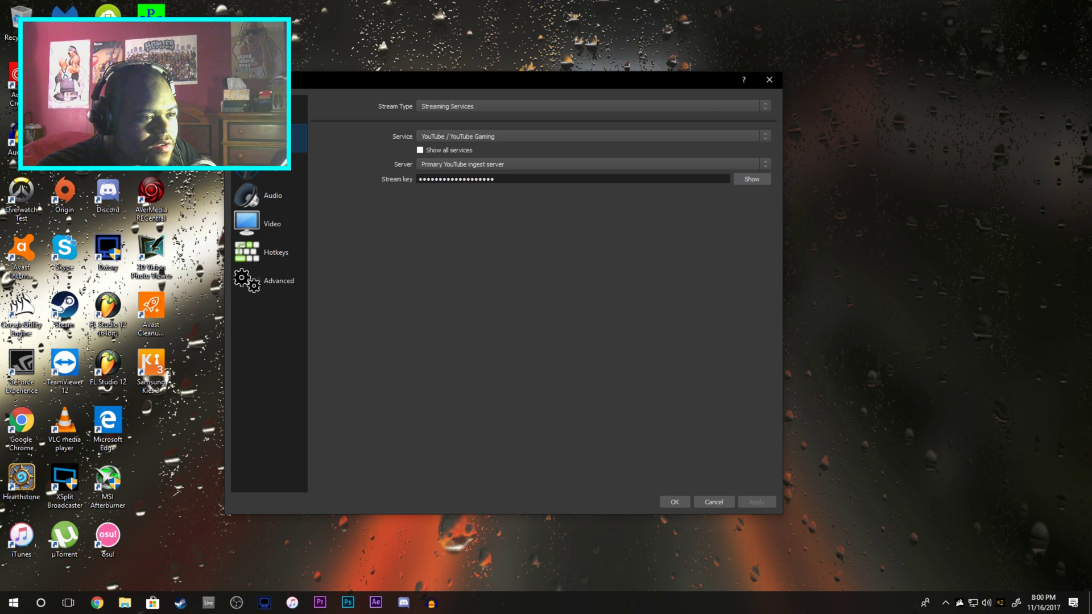
pyautogui.click(273, 172)
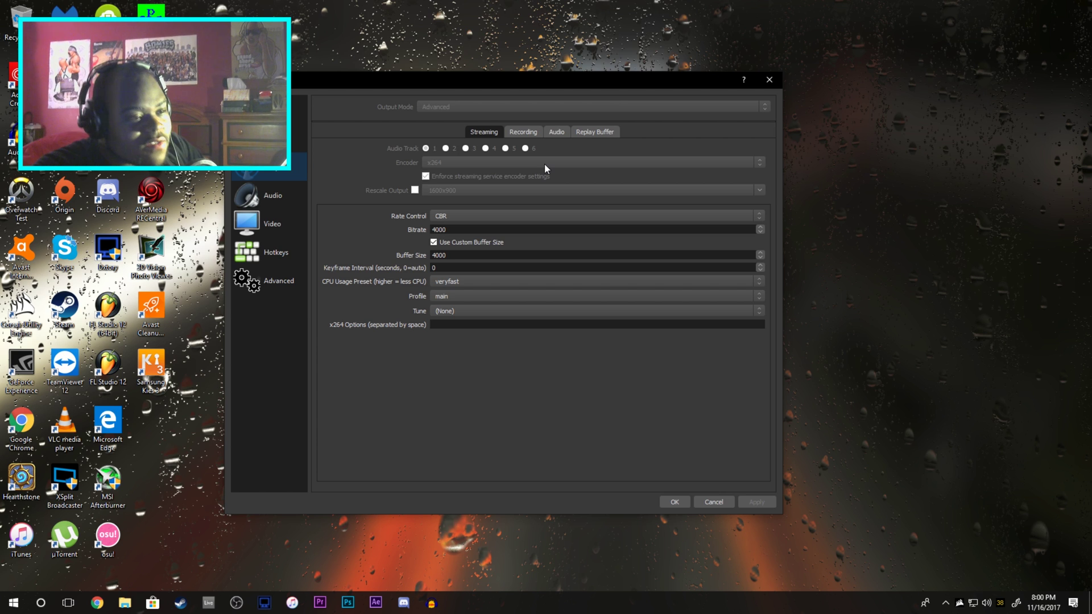
pyautogui.click(523, 131)
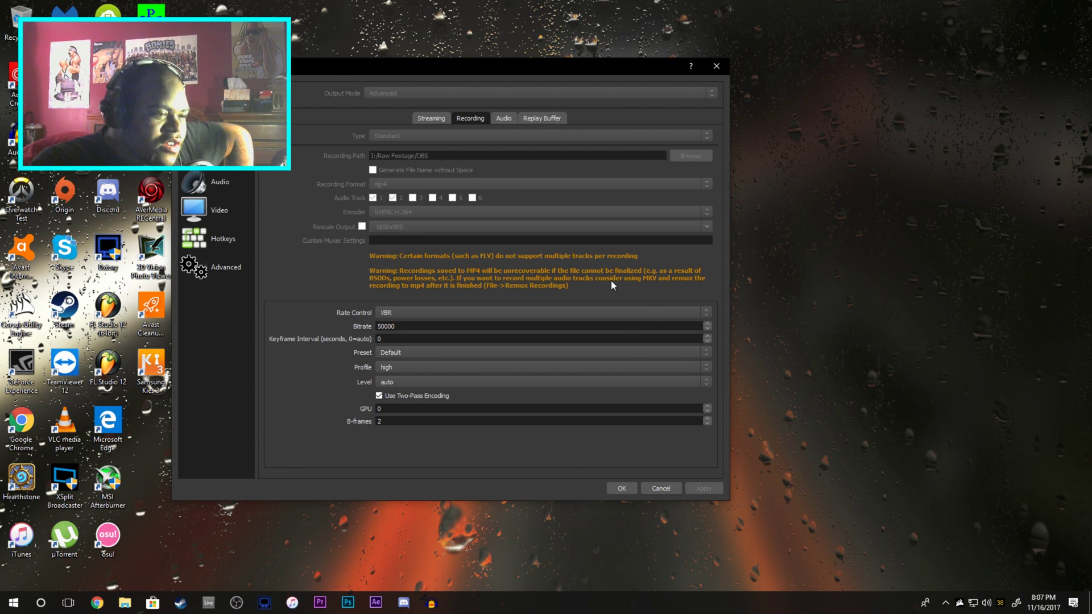
# Check the recording audio track bitrates and names, glancing at the audio device page
pyautogui.click(509, 121)
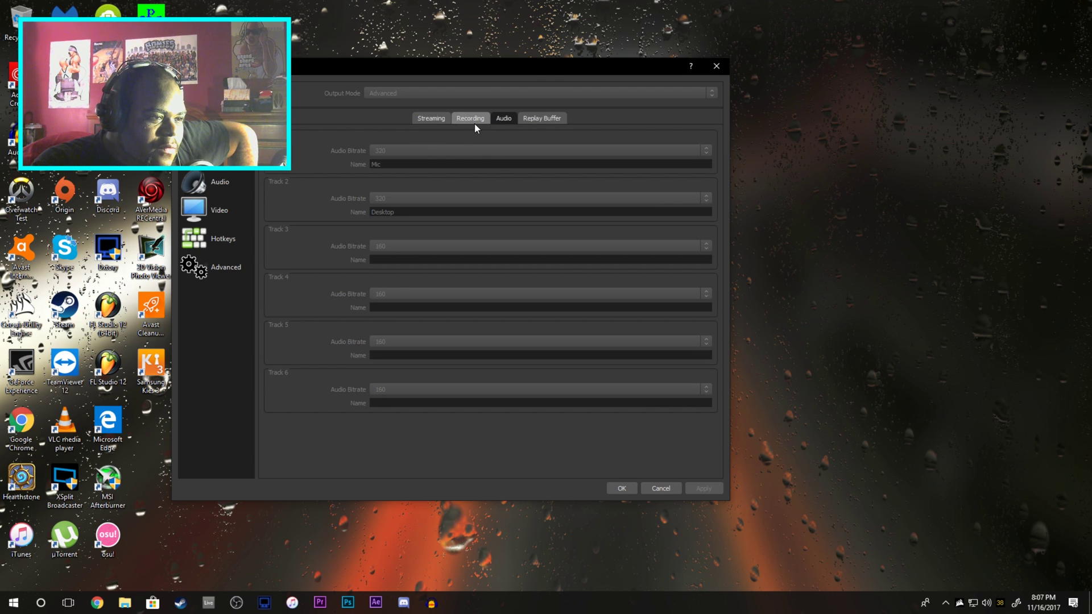
pyautogui.click(444, 116)
pyautogui.click(536, 118)
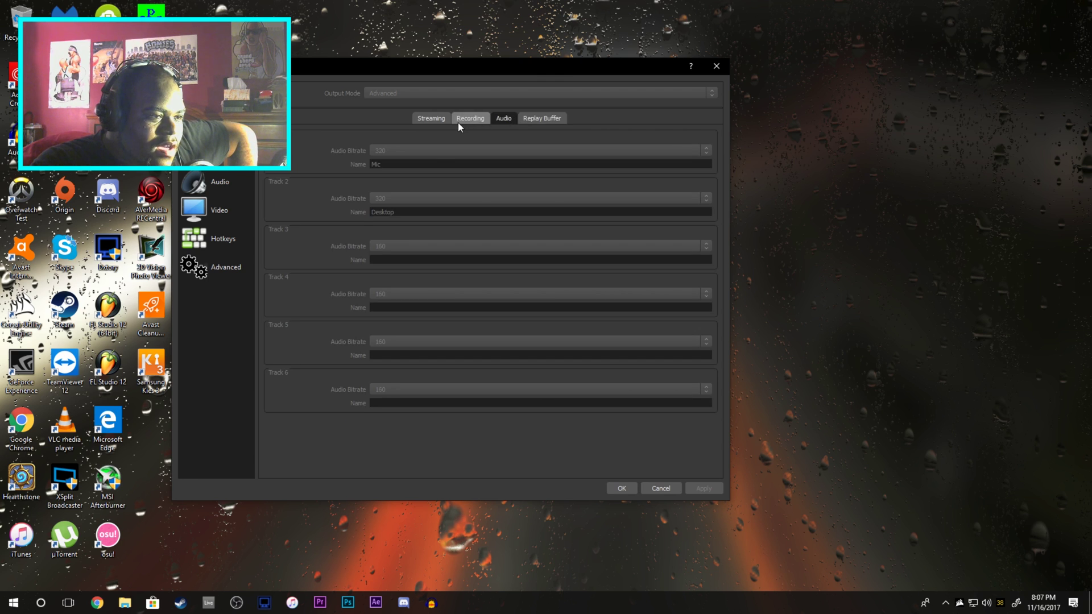
pyautogui.click(472, 117)
pyautogui.click(219, 182)
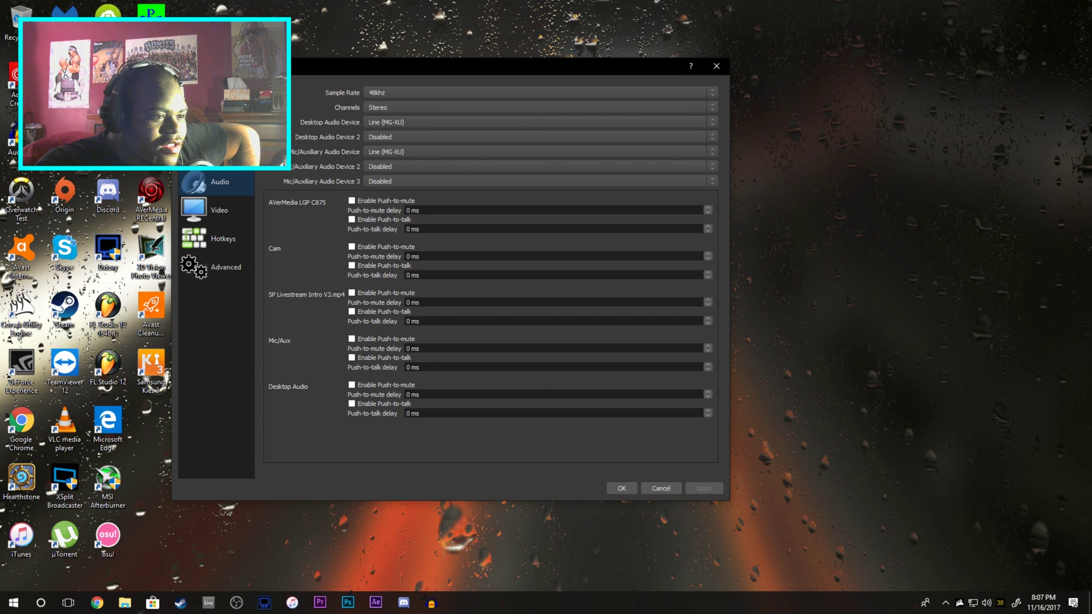
pyautogui.click(219, 154)
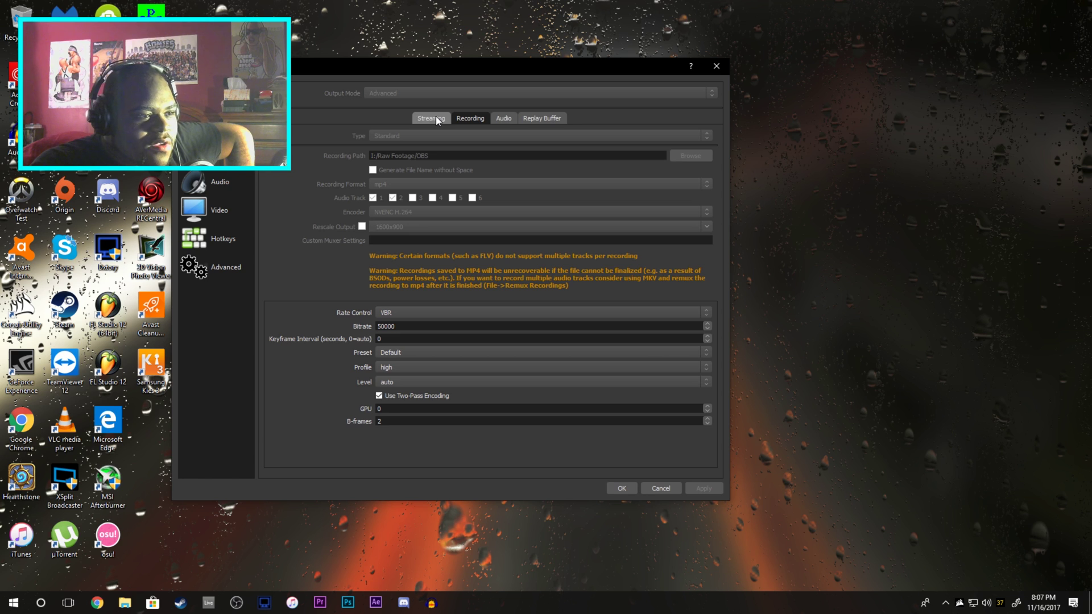
# Keep VBR rate control and inspect the available encoder profiles and levels
pyautogui.click(400, 312)
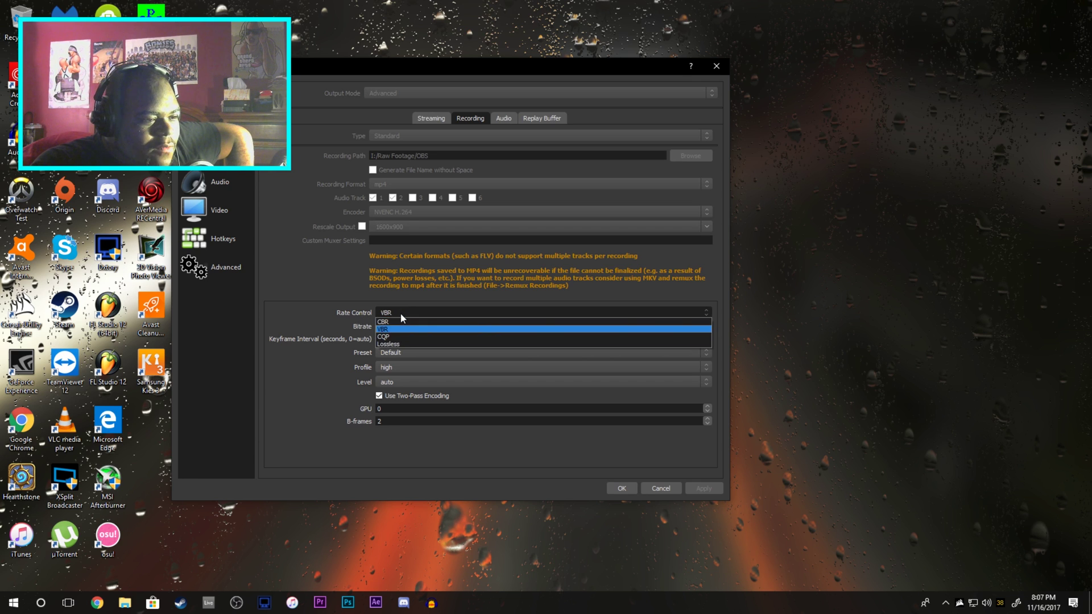
pyautogui.click(399, 313)
pyautogui.click(401, 313)
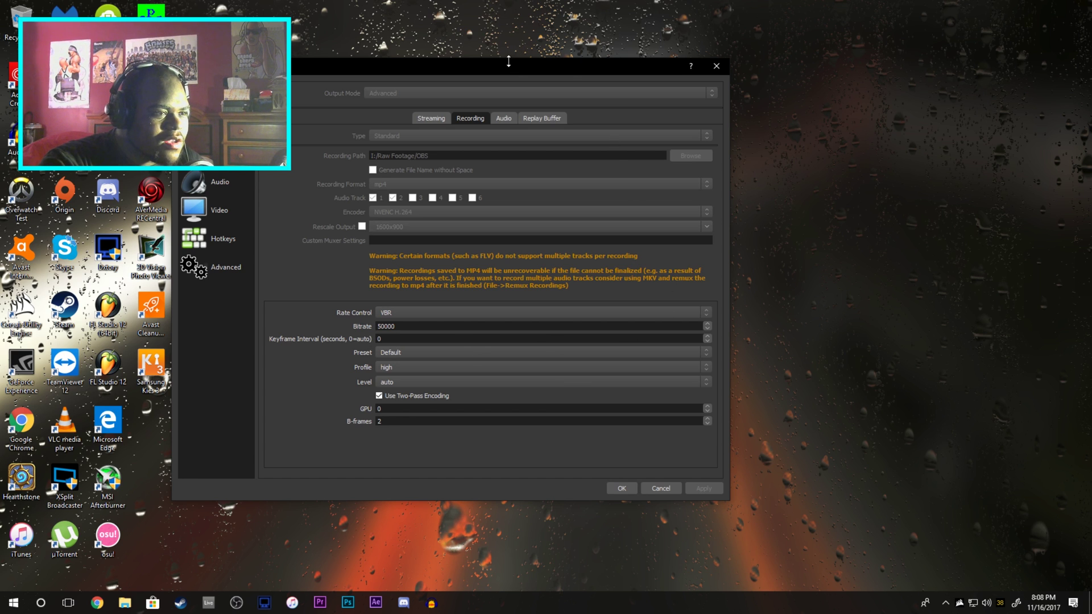
pyautogui.moveTo(509, 61); pyautogui.dragTo(601, 67)
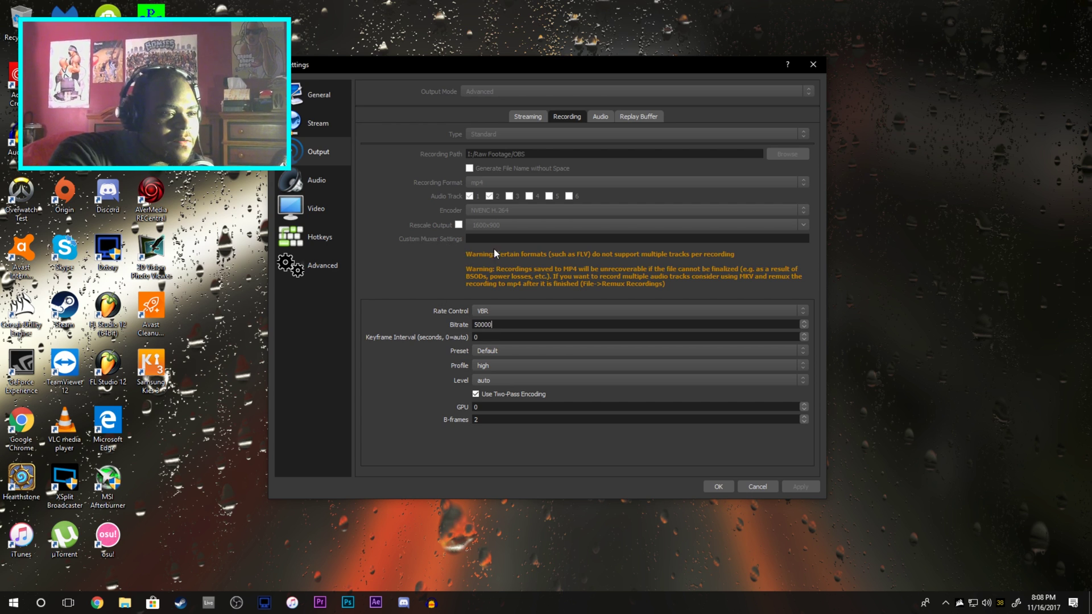
pyautogui.click(497, 366)
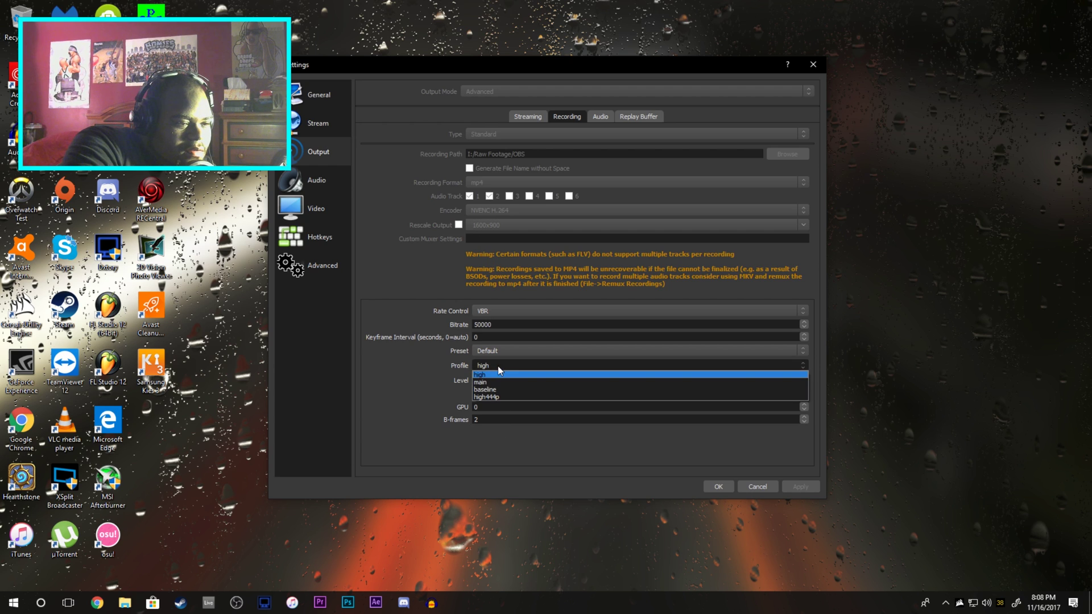
pyautogui.click(499, 377)
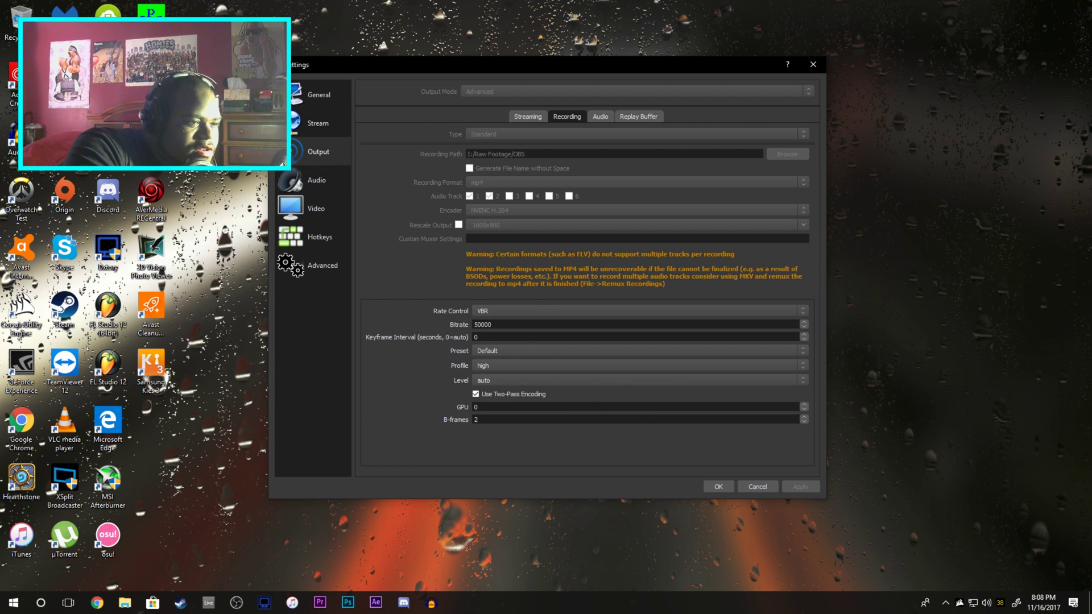
# Flip through the Audio, Video, Advanced, General, Stream and Output settings pages
pyautogui.click(315, 180)
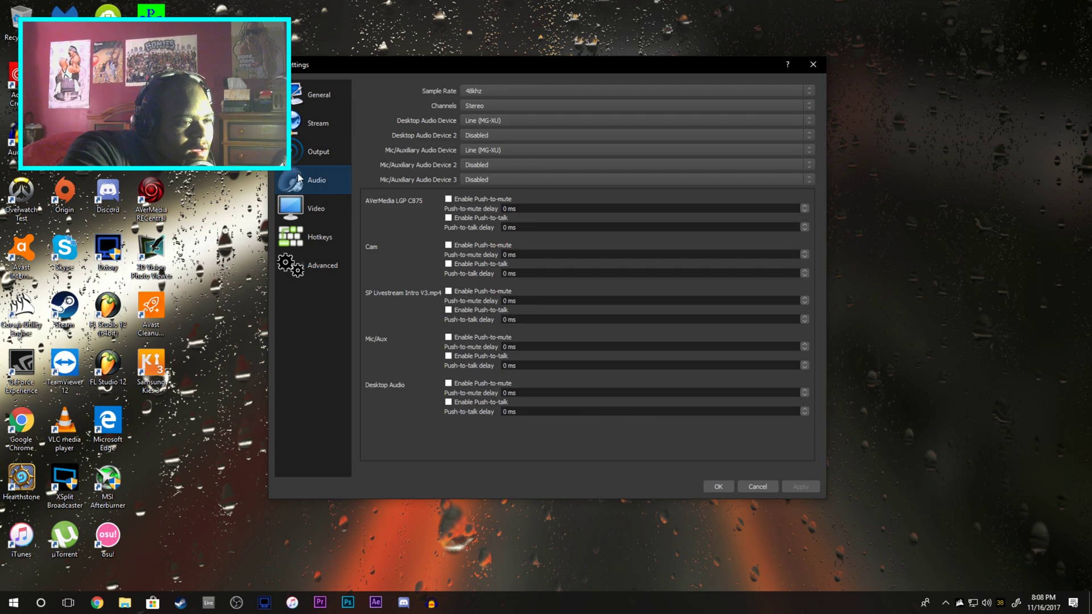
pyautogui.click(315, 208)
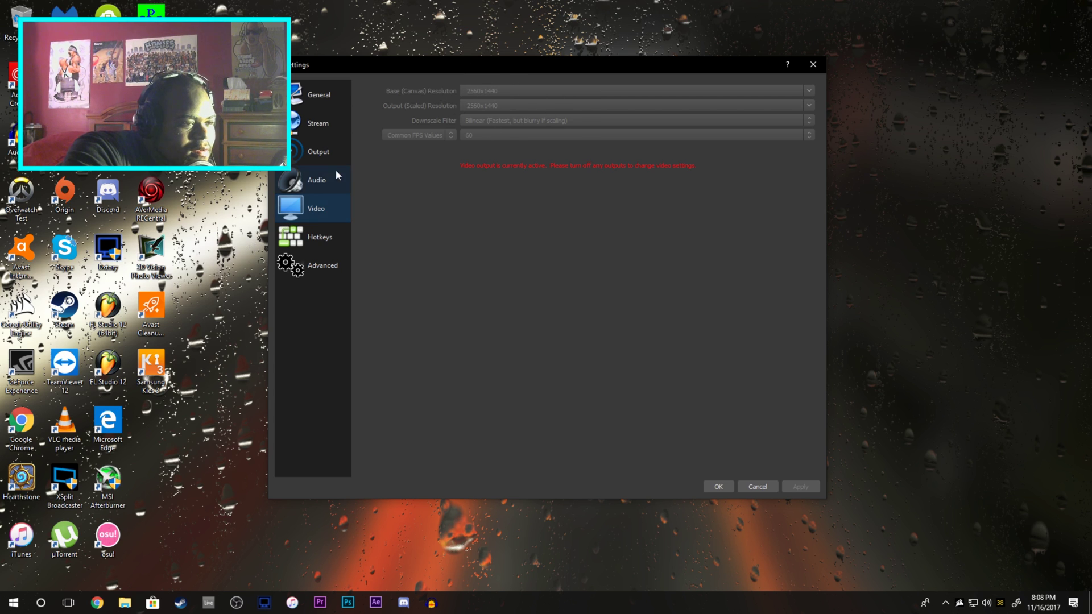
pyautogui.click(320, 265)
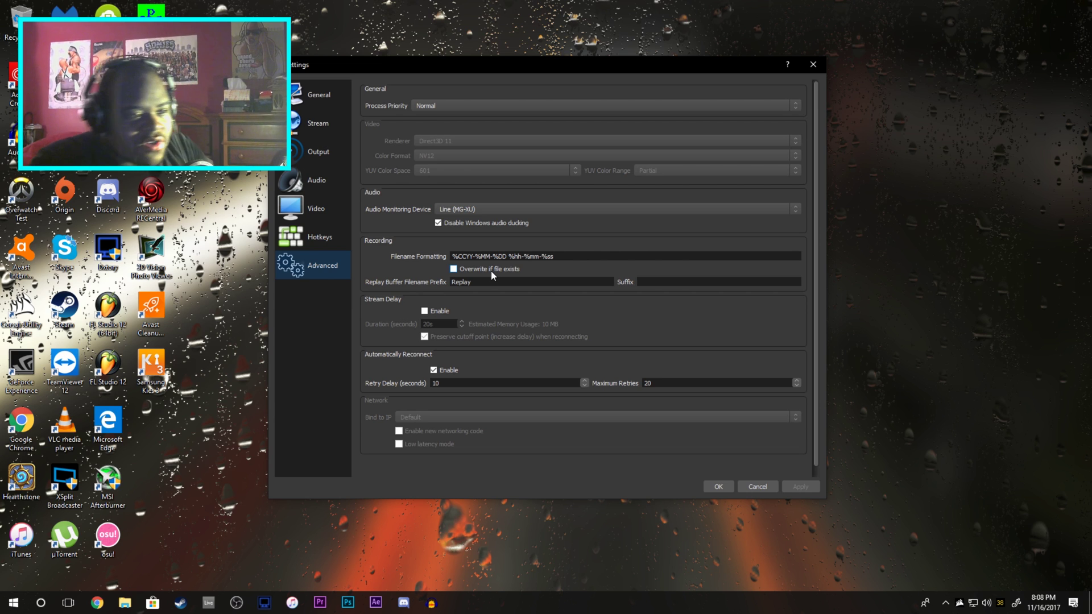
pyautogui.click(309, 97)
pyautogui.click(309, 123)
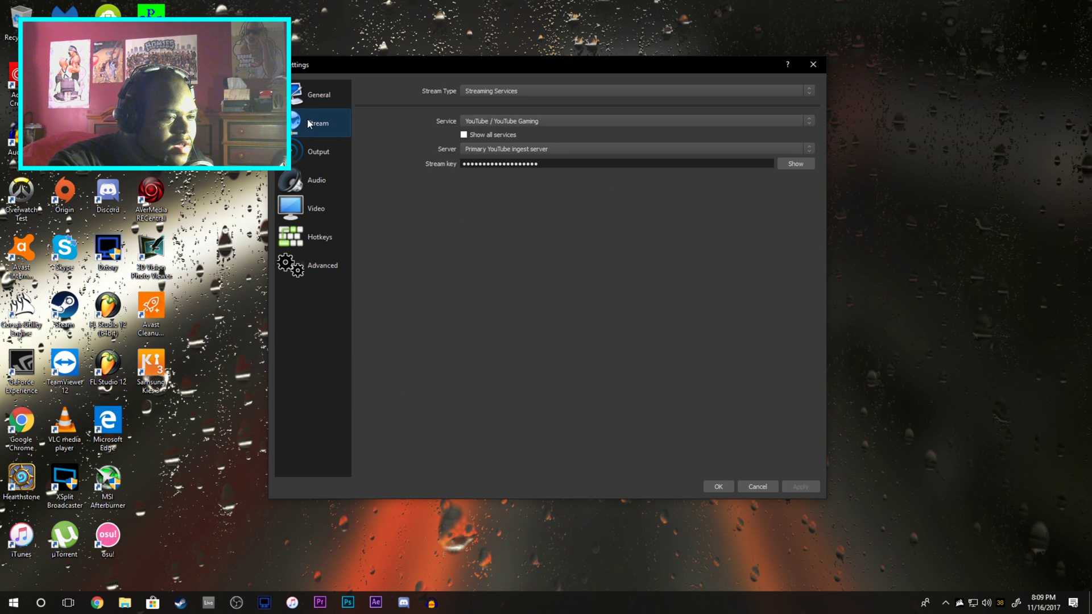
pyautogui.click(312, 158)
pyautogui.click(314, 181)
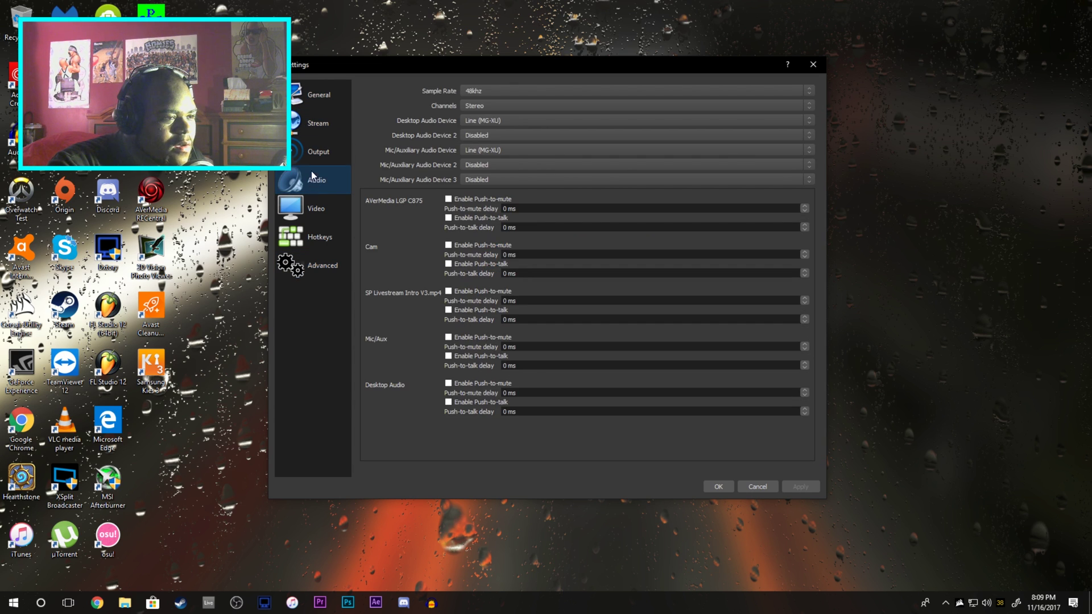
pyautogui.click(310, 100)
pyautogui.click(311, 118)
# Review the streaming encoder settings, keeping CBR as the rate control
pyautogui.click(312, 161)
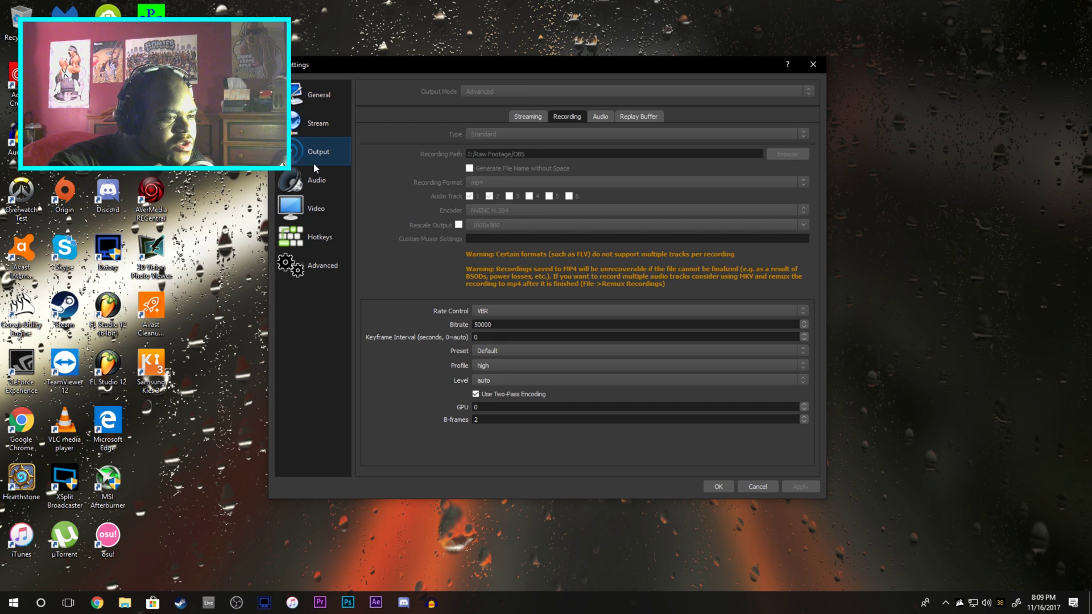
pyautogui.click(527, 116)
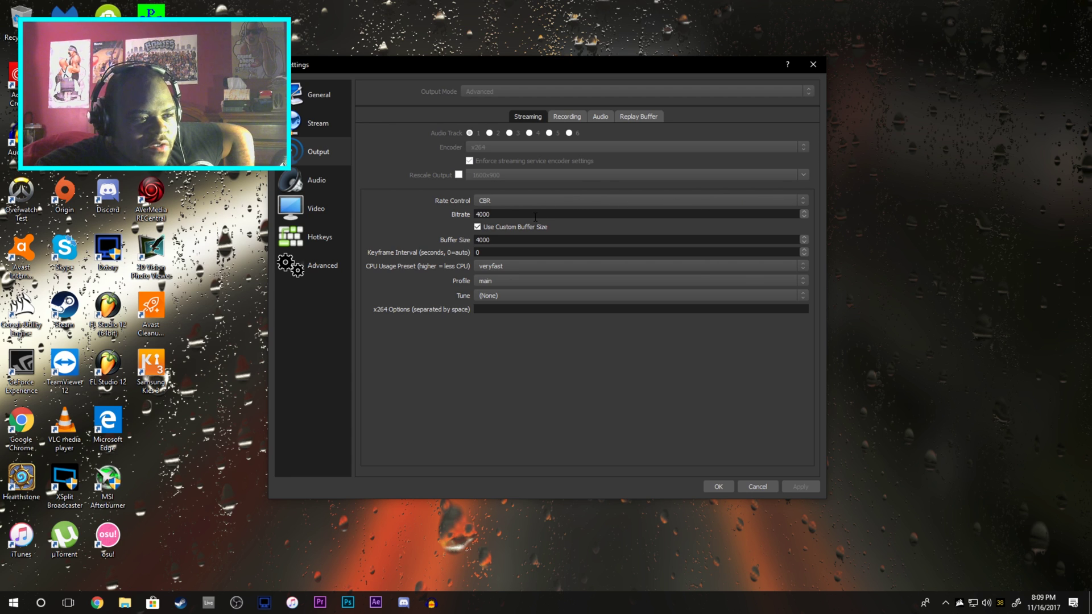
pyautogui.click(501, 199)
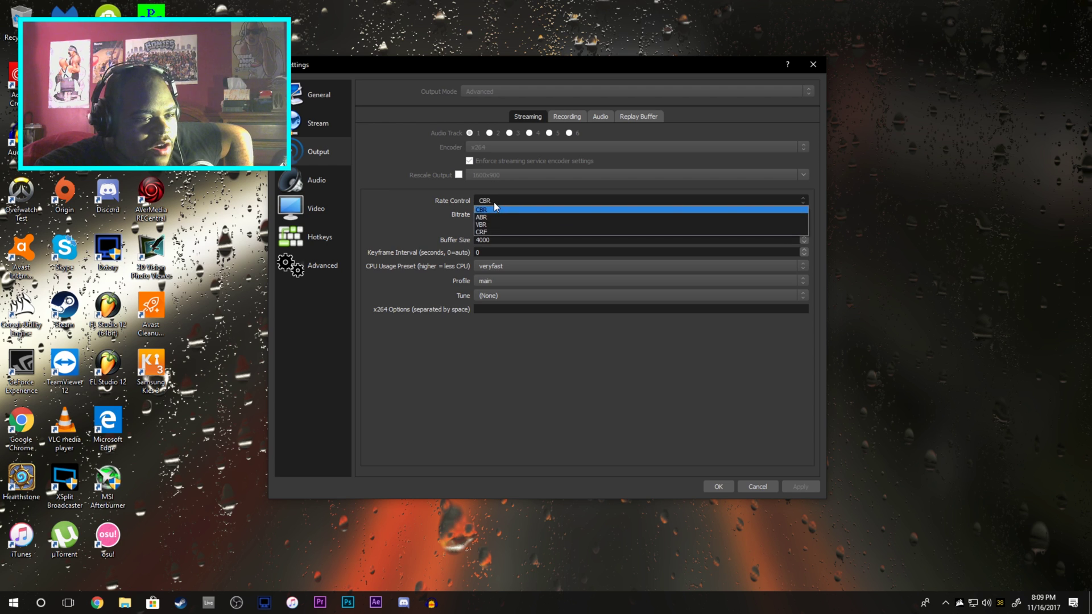
pyautogui.click(480, 206)
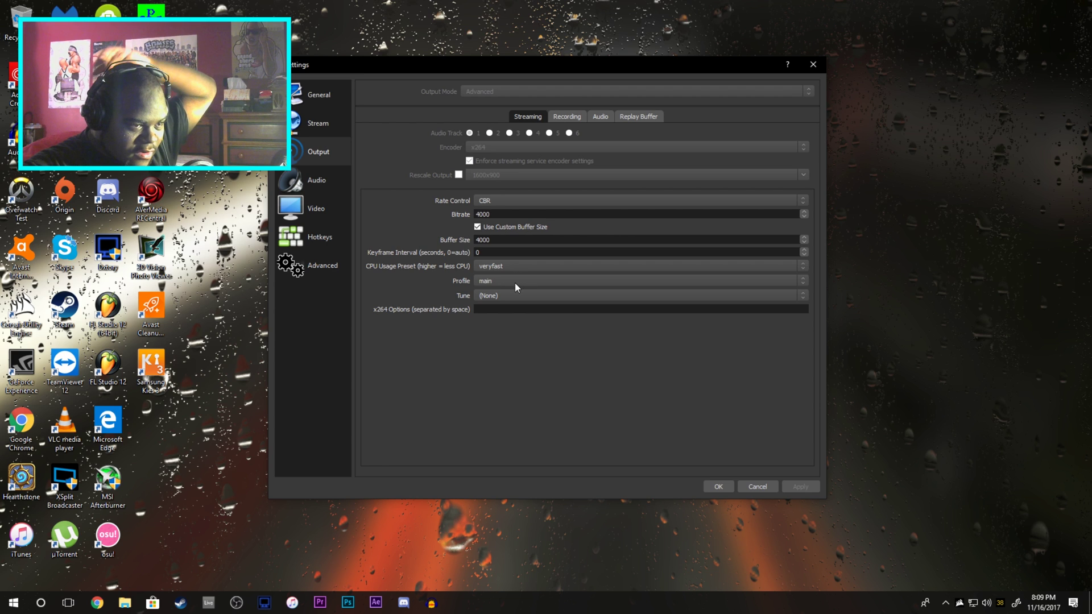
# Glance at the Recording encoder, Advanced, Hotkeys and General settings pages
pyautogui.click(570, 117)
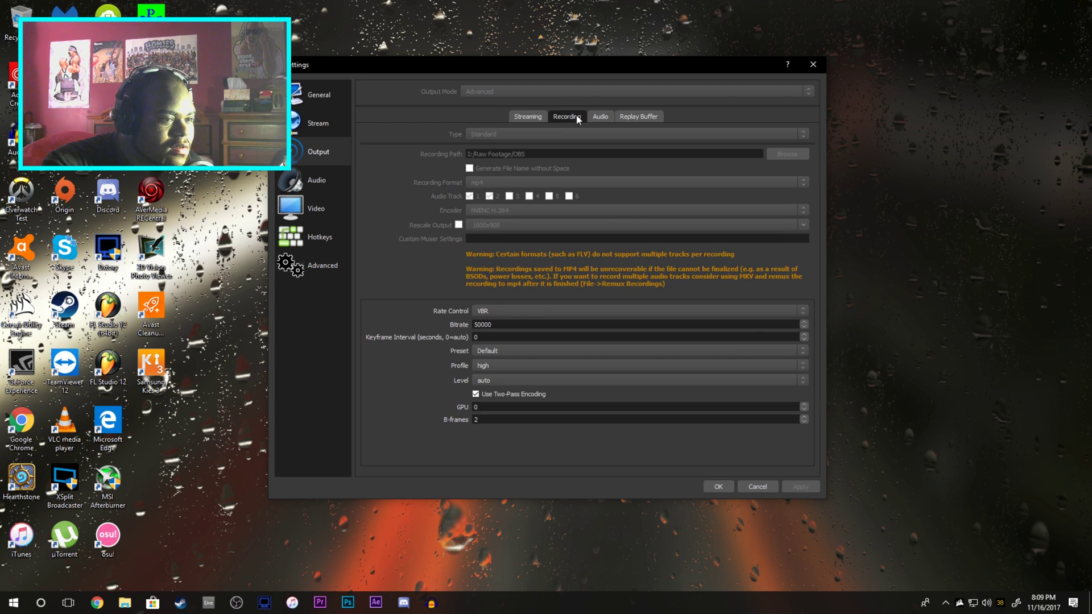
pyautogui.click(533, 118)
pyautogui.click(316, 270)
pyautogui.click(313, 236)
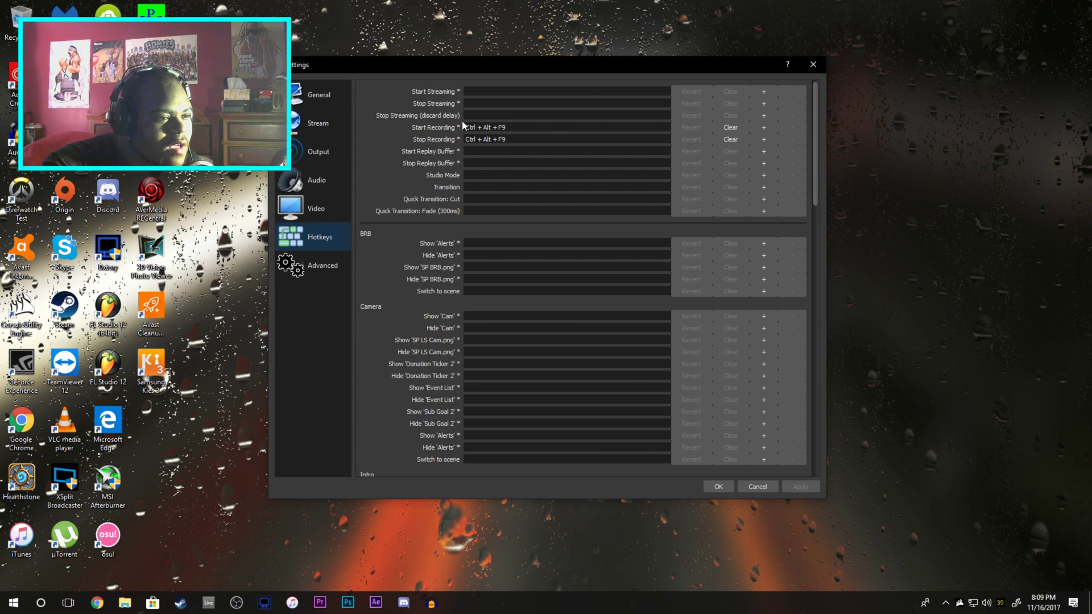
pyautogui.click(317, 96)
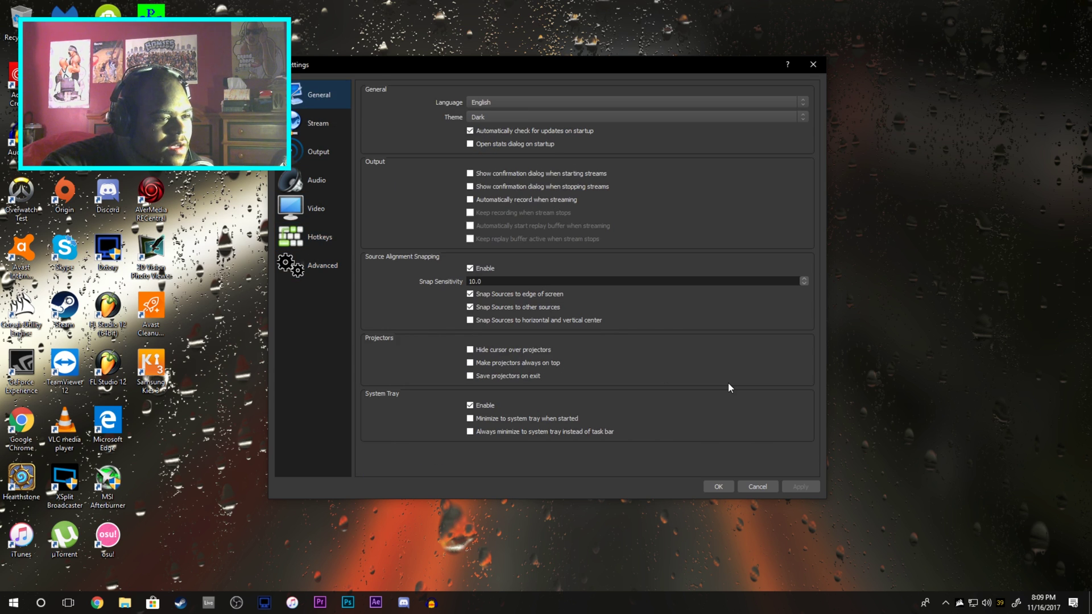
# Accept the OBS settings and open the recent Untitled project from Premiere's start screen
pyautogui.click(719, 487)
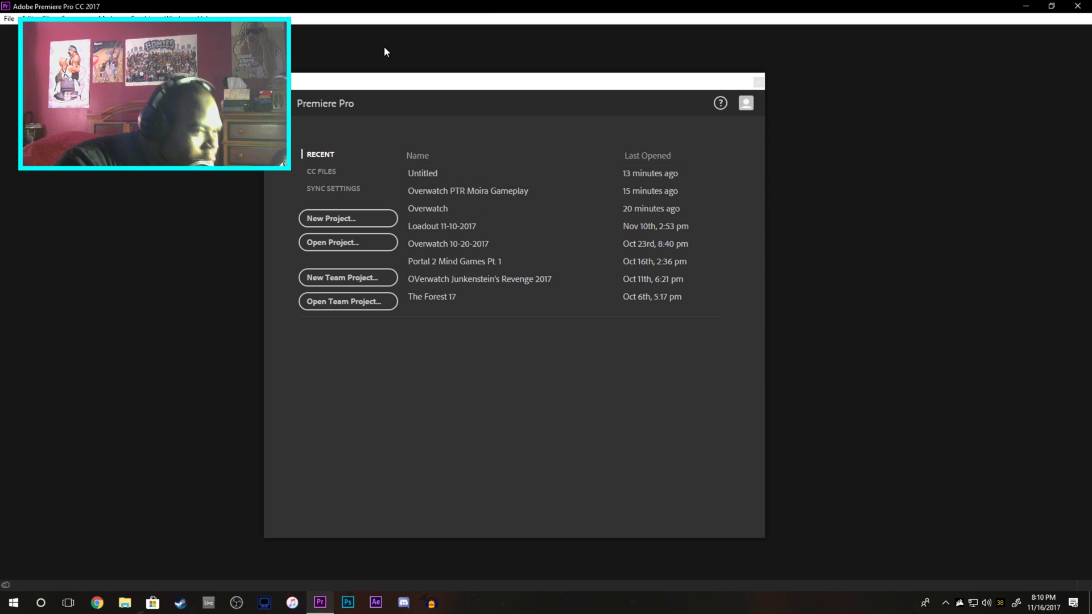
pyautogui.click(414, 86)
pyautogui.moveTo(414, 87); pyautogui.dragTo(419, 72)
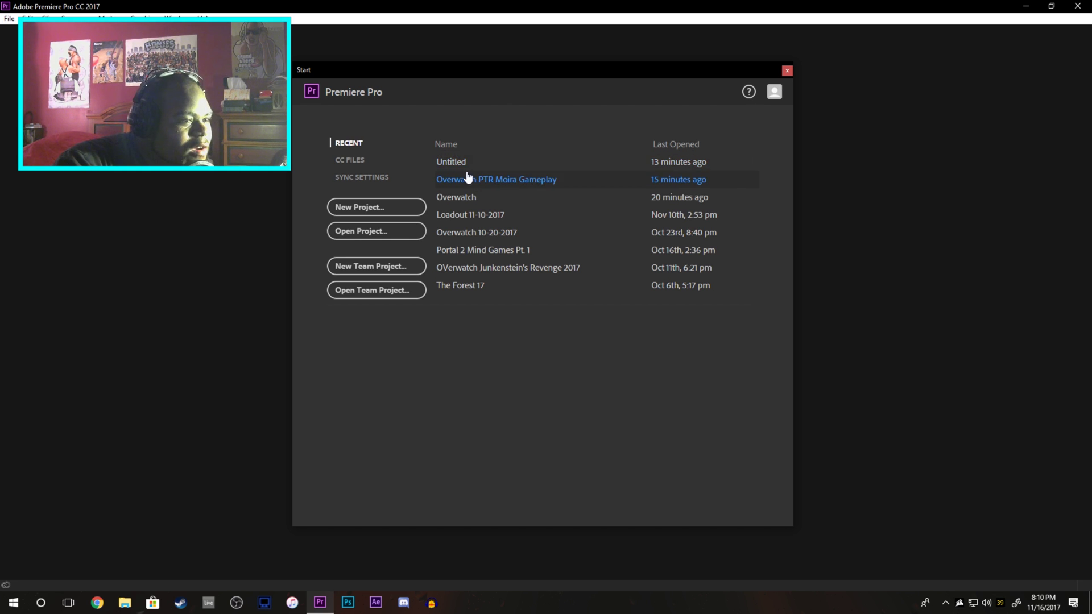
pyautogui.moveTo(540, 70); pyautogui.dragTo(544, 87)
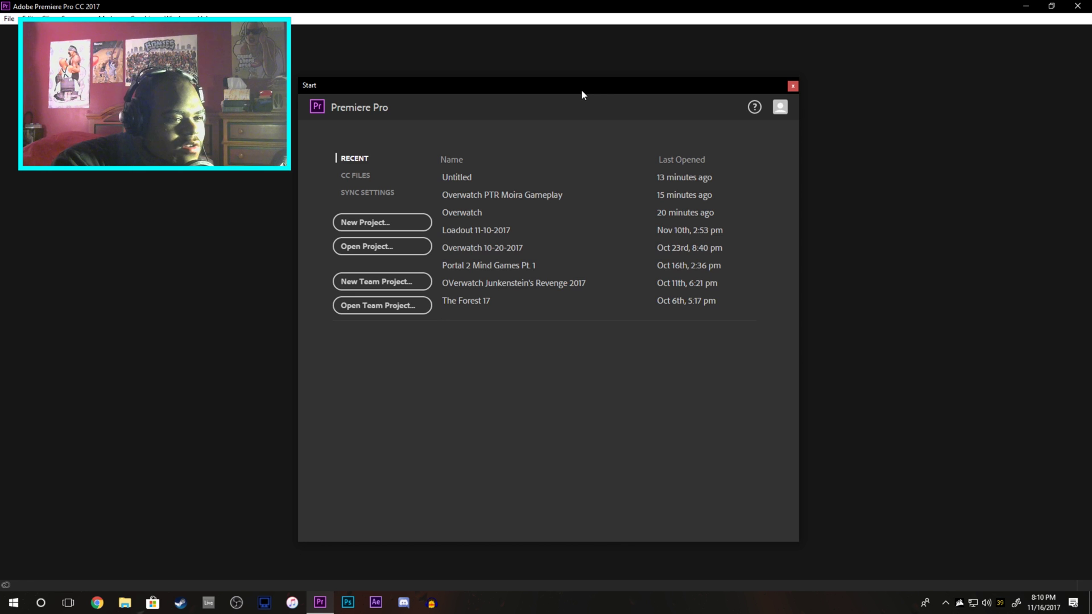
pyautogui.moveTo(574, 87); pyautogui.dragTo(579, 90)
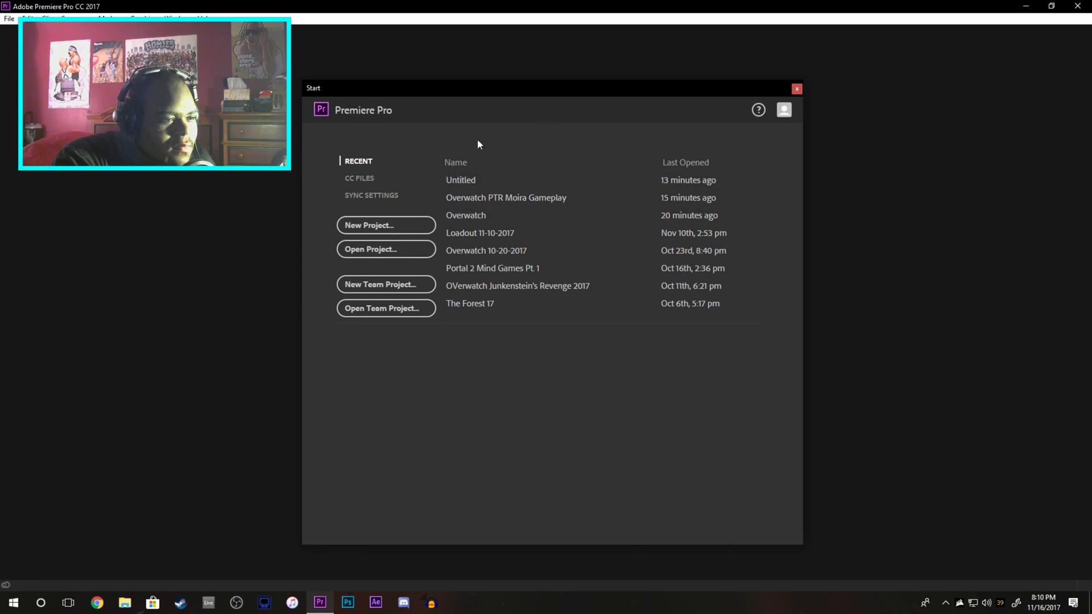
pyautogui.click(514, 184)
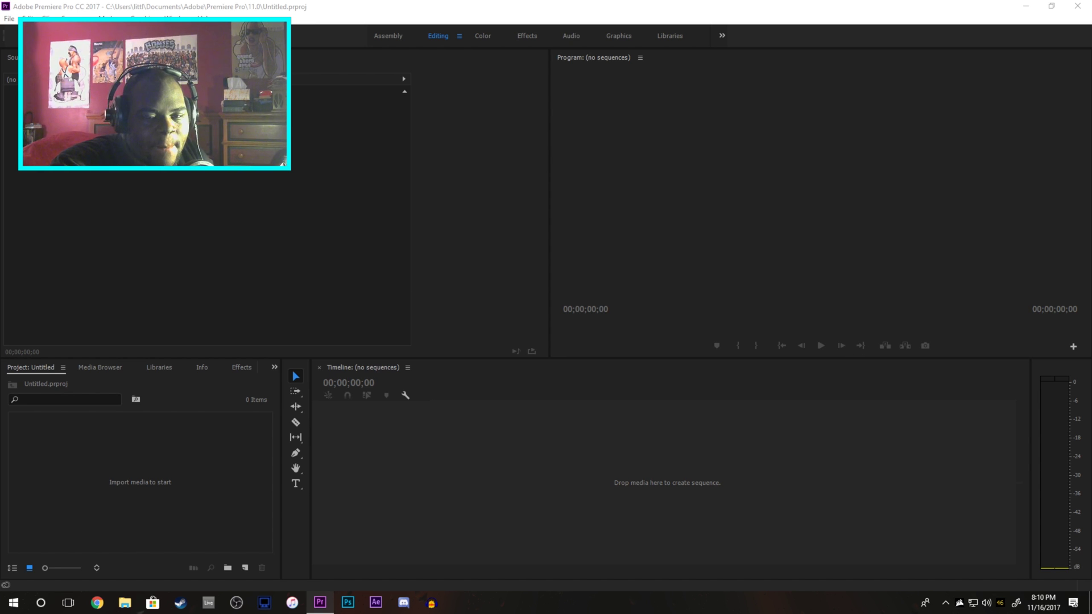
# In File Explorer, navigate to YouTube Stuffz > Raw Footage > OBS recordings folder
pyautogui.hotkey('alt', 'Tab')
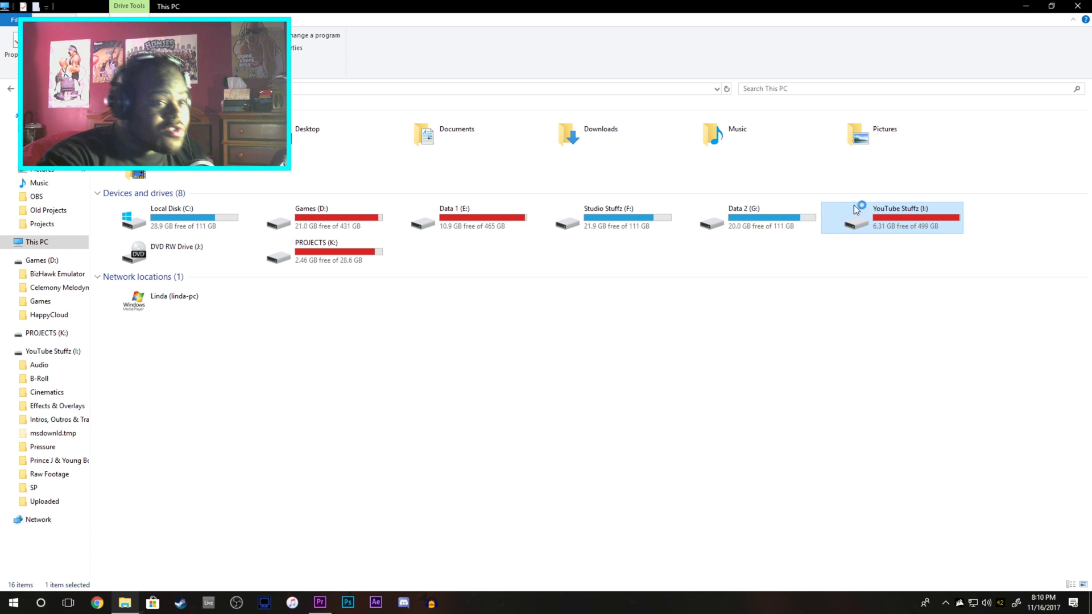
pyautogui.click(485, 268)
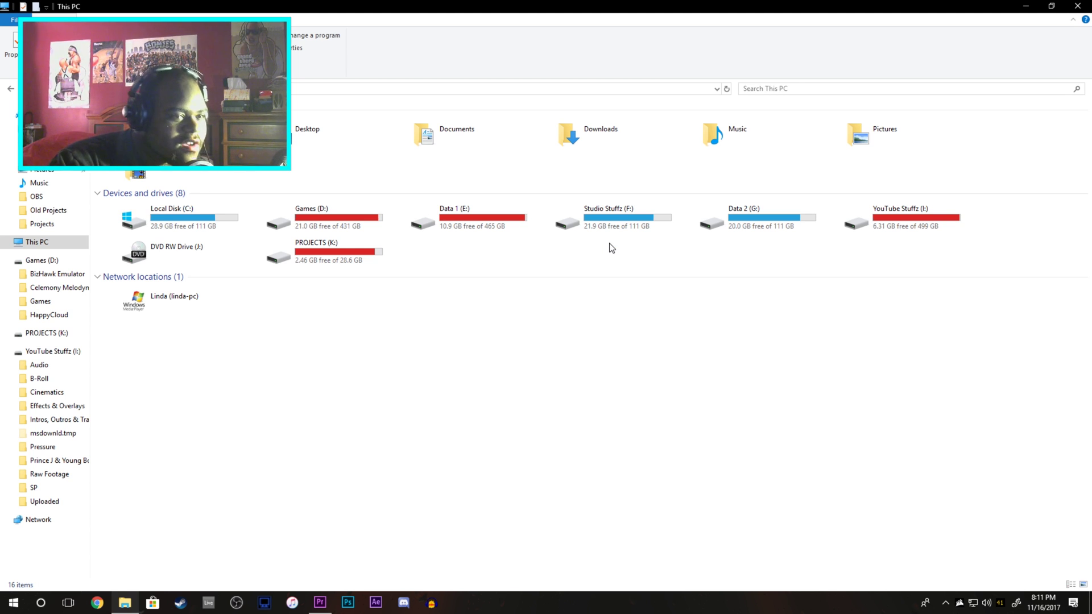
pyautogui.hotkey('alt', 'Left')
pyautogui.click(145, 231)
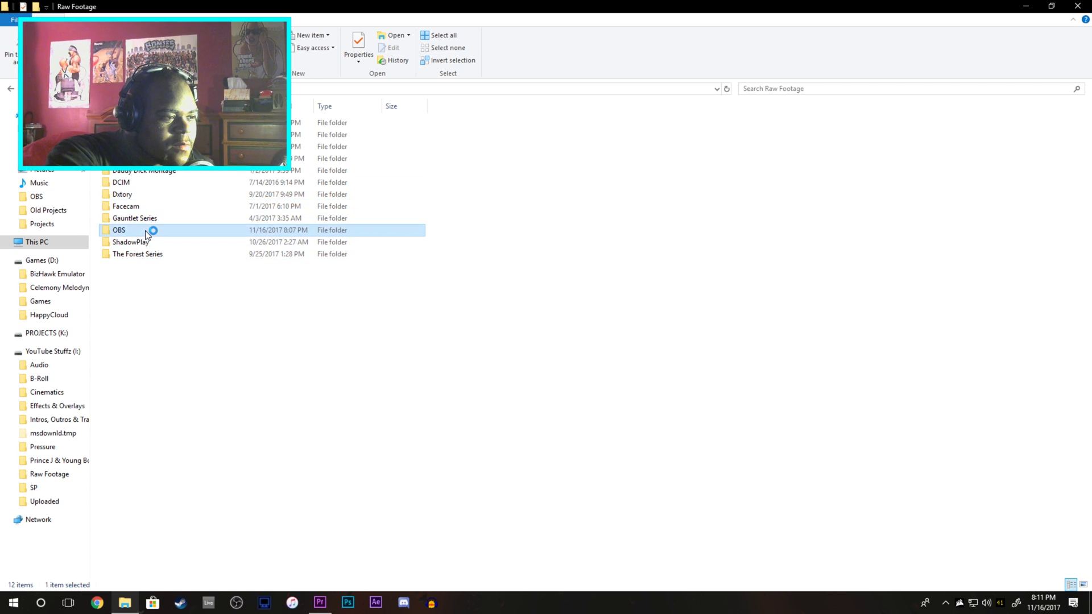
pyautogui.click(774, 166)
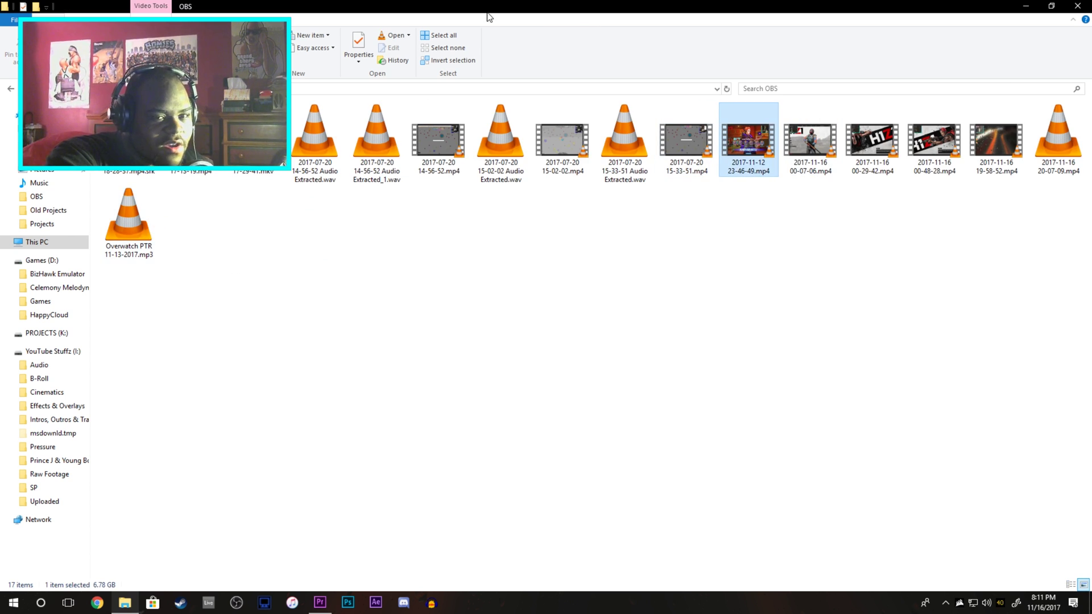
pyautogui.moveTo(623, 7); pyautogui.dragTo(776, 47)
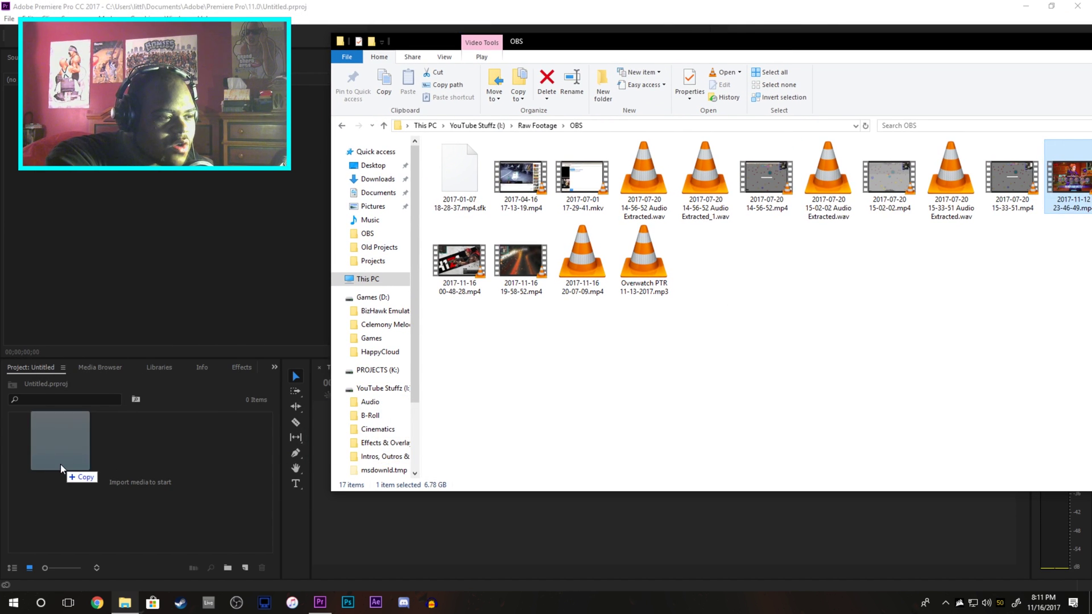
pyautogui.moveTo(1065, 171); pyautogui.dragTo(63, 444)
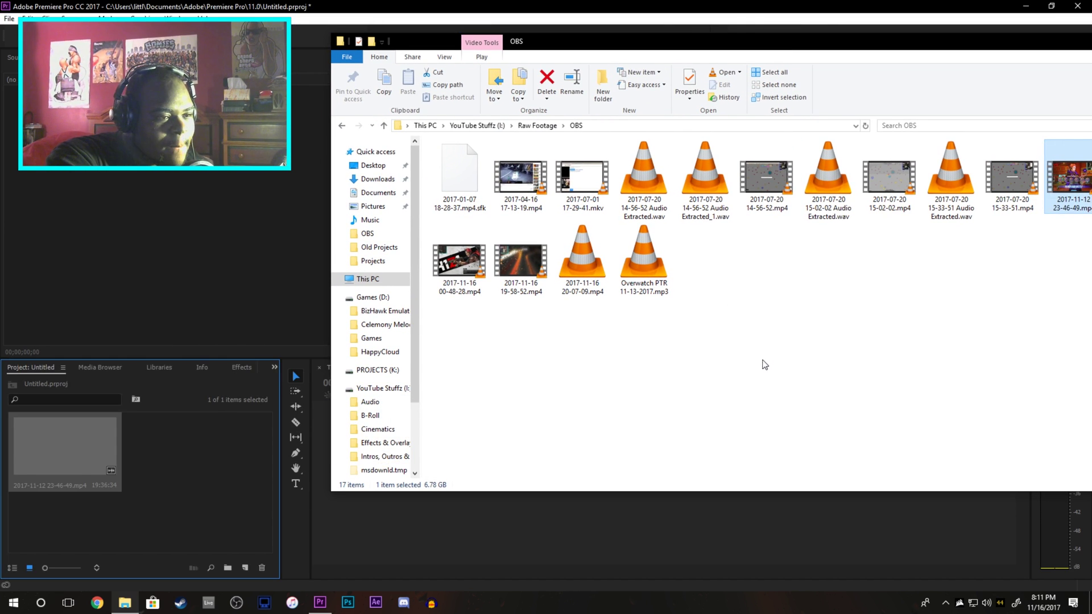
pyautogui.press('BackSpace')
# Import Outro 8.mp4 from the SP folder on the YouTube Stuffz drive
pyautogui.click(485, 127)
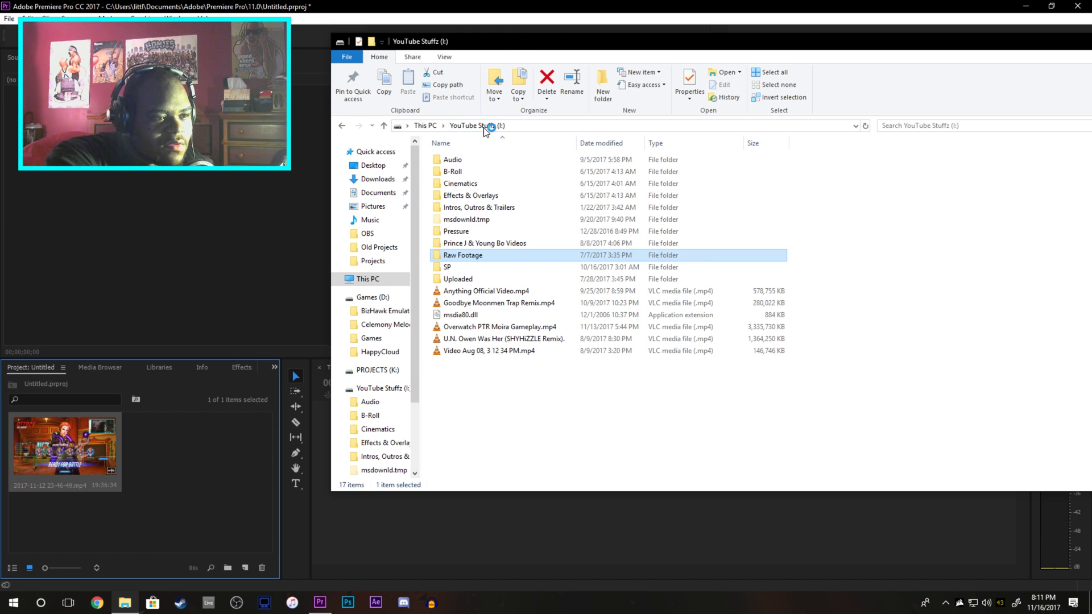
pyautogui.click(422, 126)
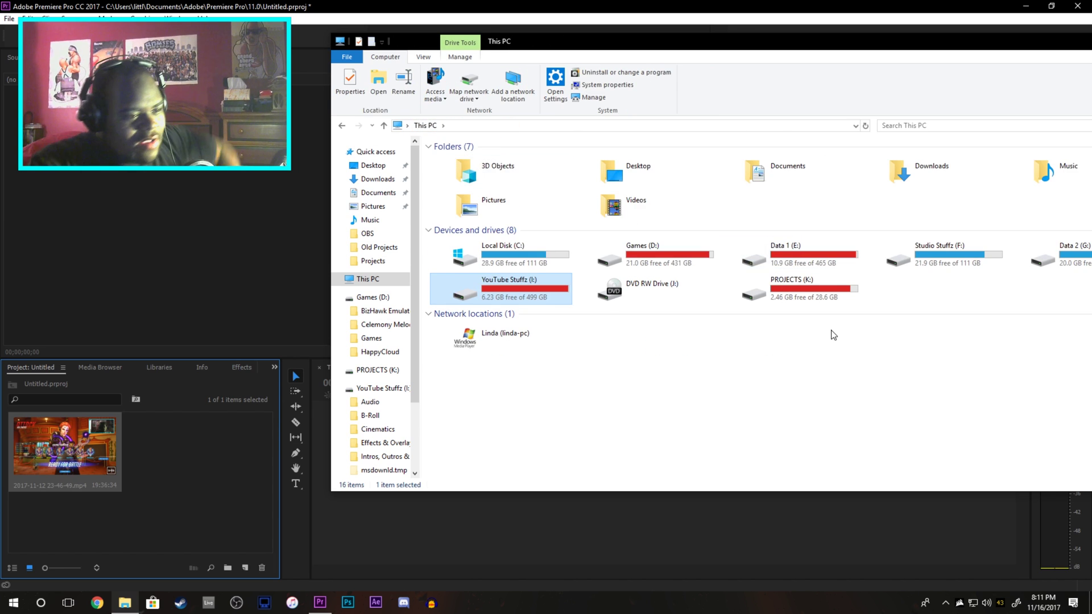
pyautogui.doubleClick(564, 282)
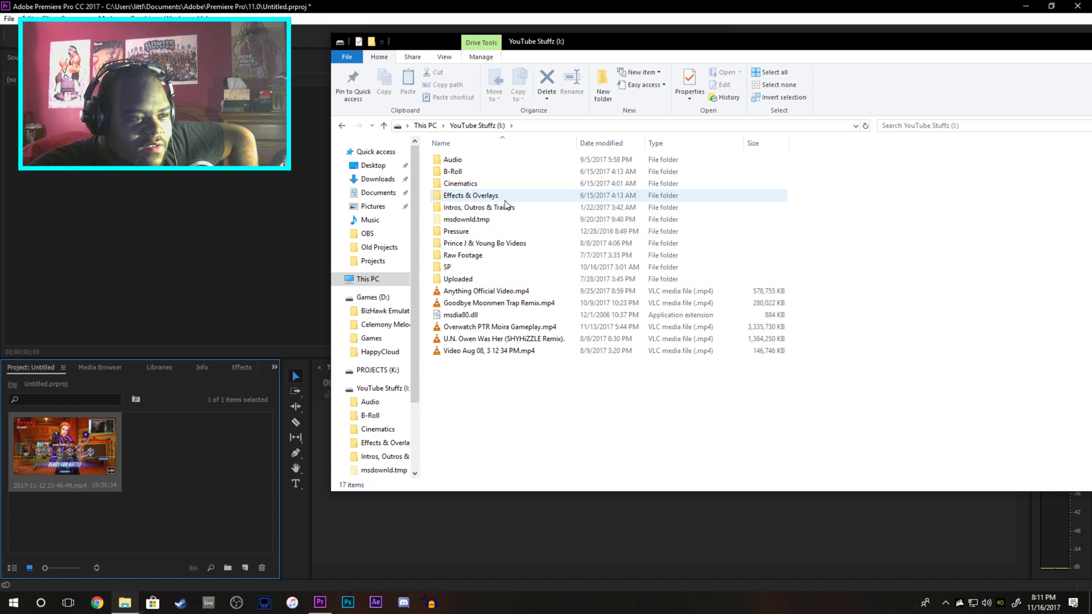
pyautogui.doubleClick(469, 267)
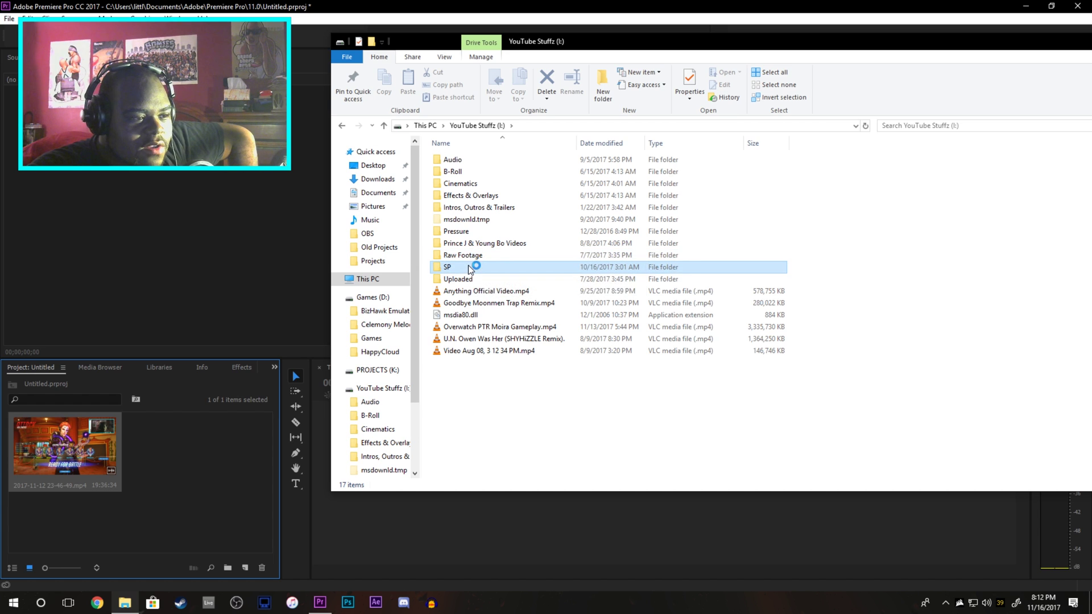
pyautogui.click(644, 175)
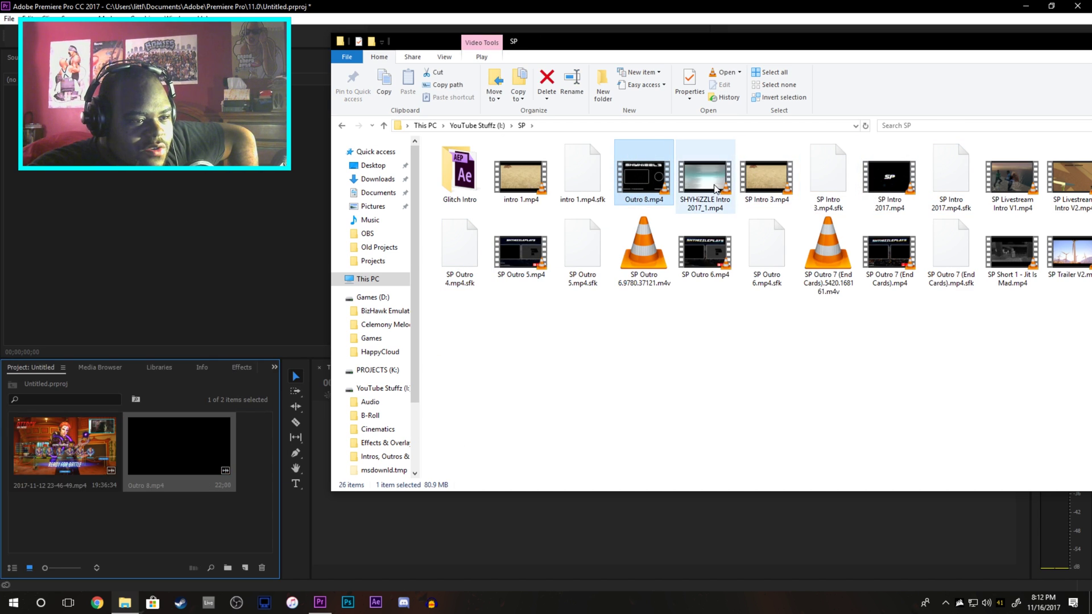
pyautogui.moveTo(705, 175); pyautogui.dragTo(184, 507)
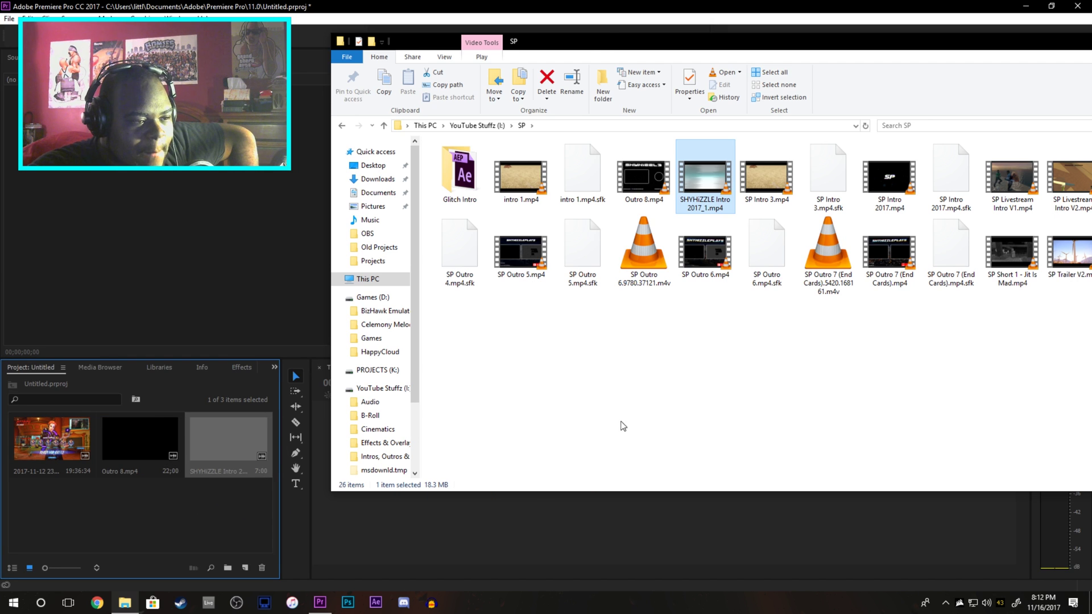
pyautogui.press('BackSpace')
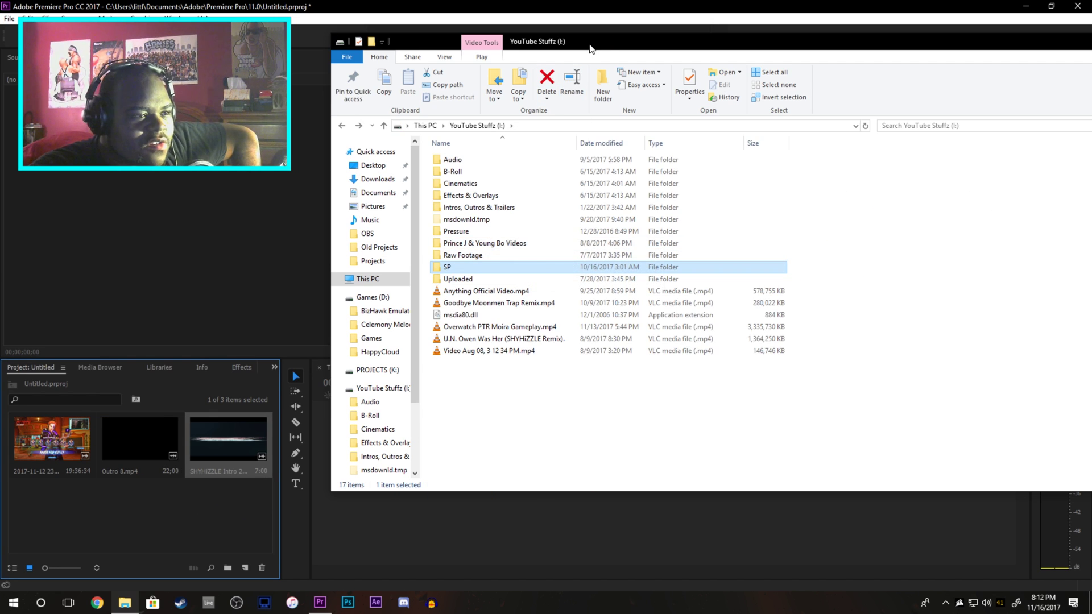
# Create a new sequence from the gameplay recording on the Timeline
pyautogui.click(125, 602)
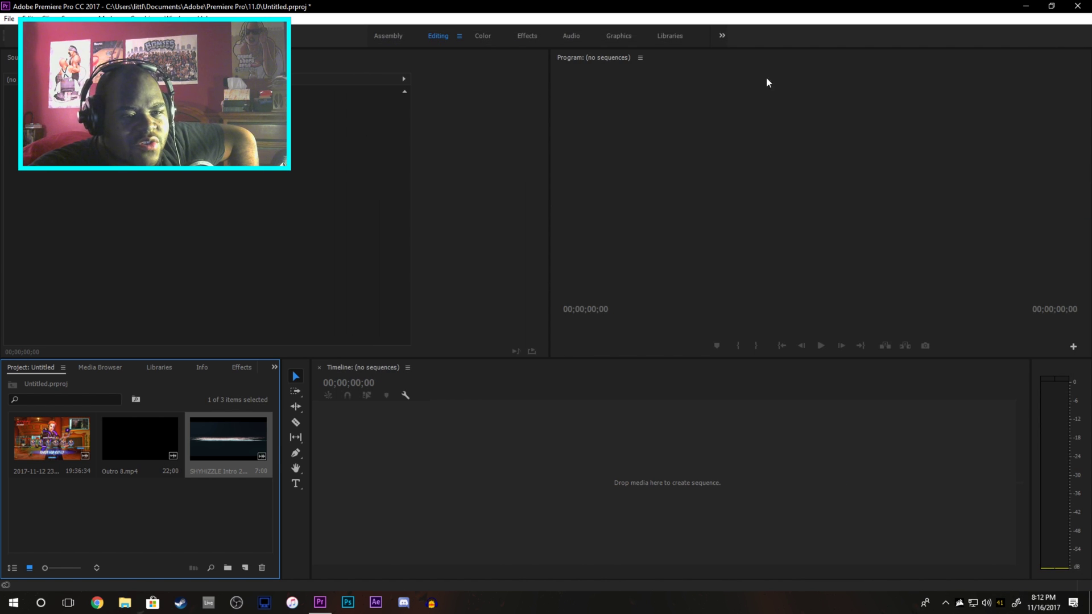
pyautogui.moveTo(92, 454); pyautogui.dragTo(665, 477)
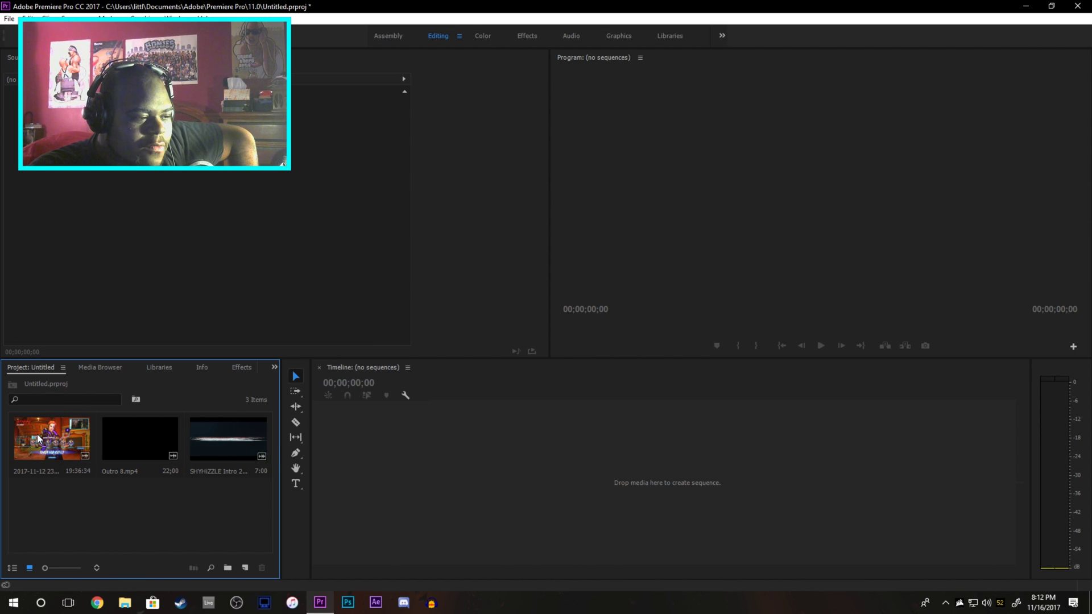
pyautogui.moveTo(479, 461); pyautogui.dragTo(481, 448)
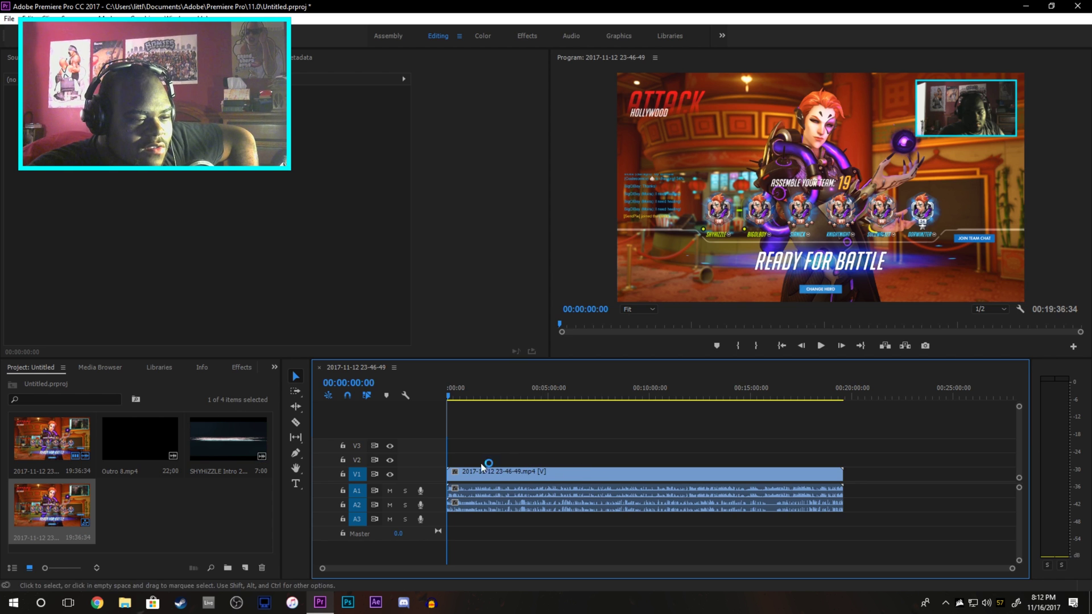
pyautogui.click(137, 439)
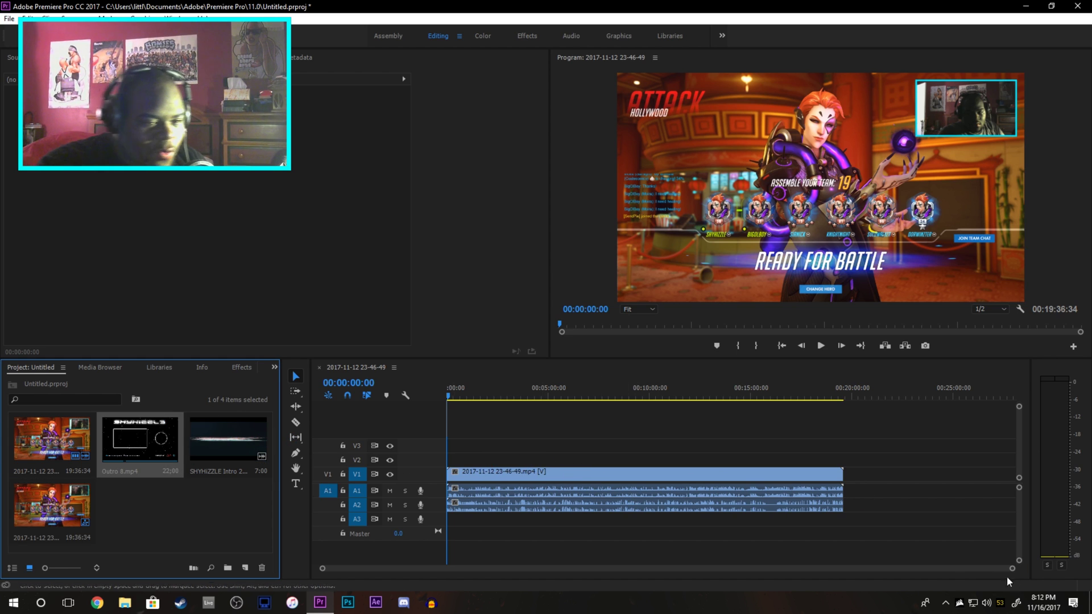
pyautogui.moveTo(1014, 570); pyautogui.dragTo(832, 568)
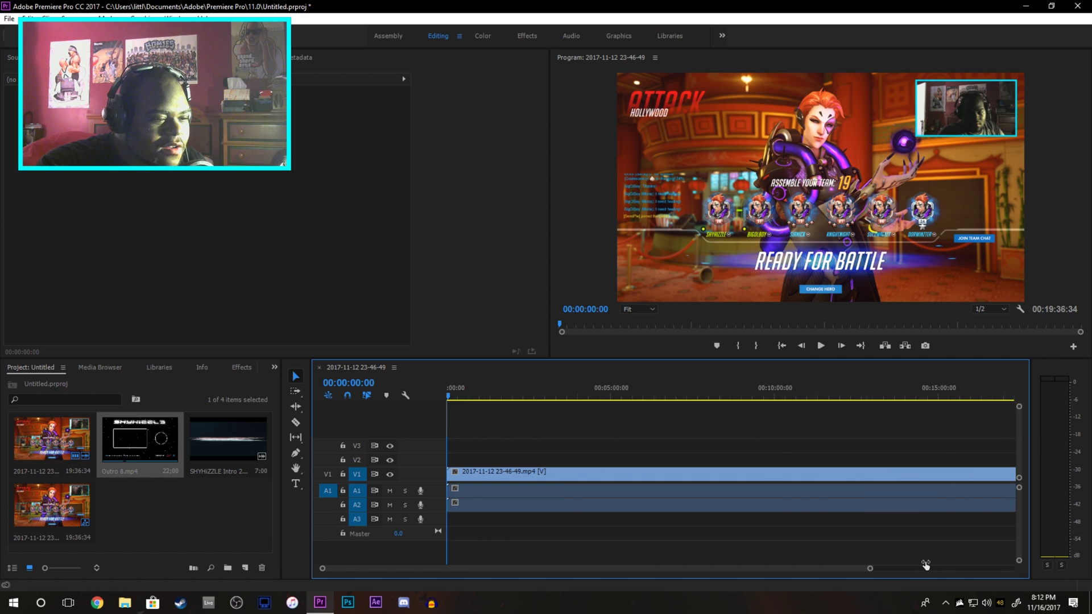
# Review the footage around 3:47 and split the gameplay clip at 00:03:39:14
pyautogui.click(670, 394)
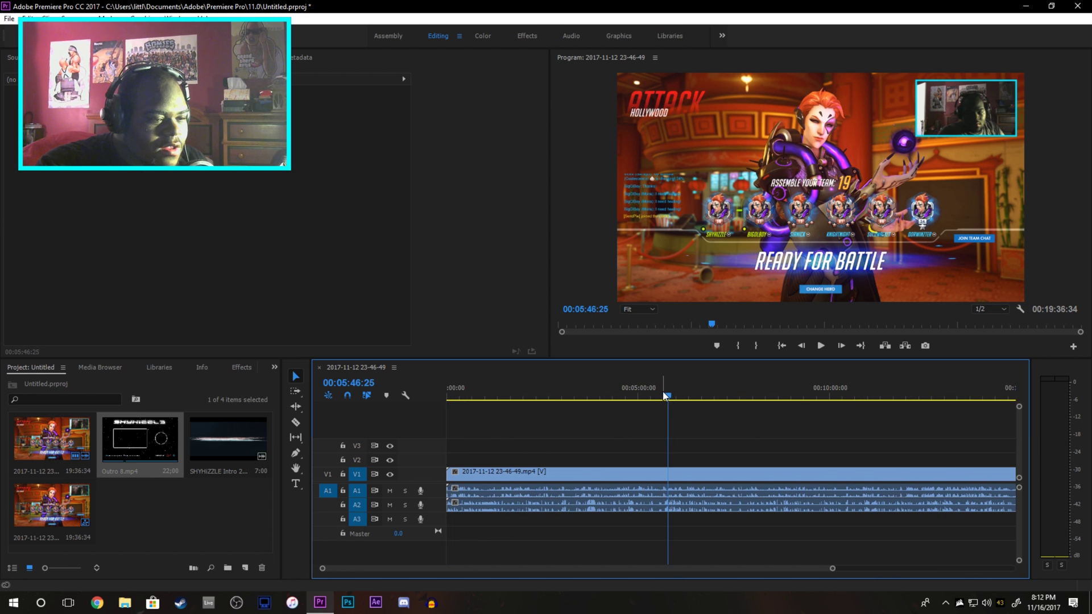
pyautogui.moveTo(604, 573); pyautogui.dragTo(558, 569)
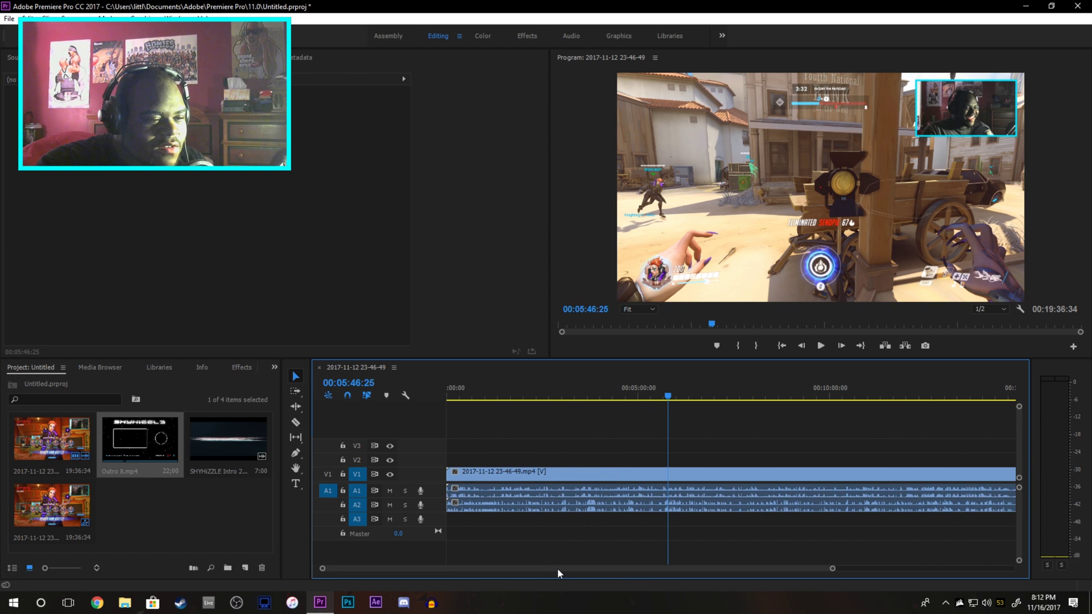
pyautogui.click(593, 393)
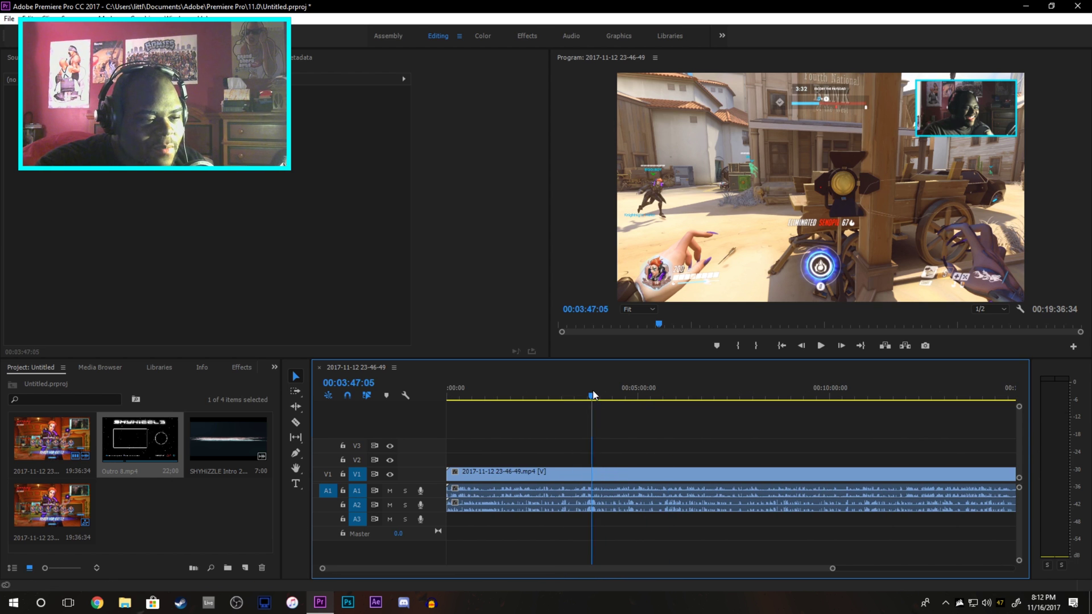
pyautogui.moveTo(593, 393); pyautogui.dragTo(587, 392)
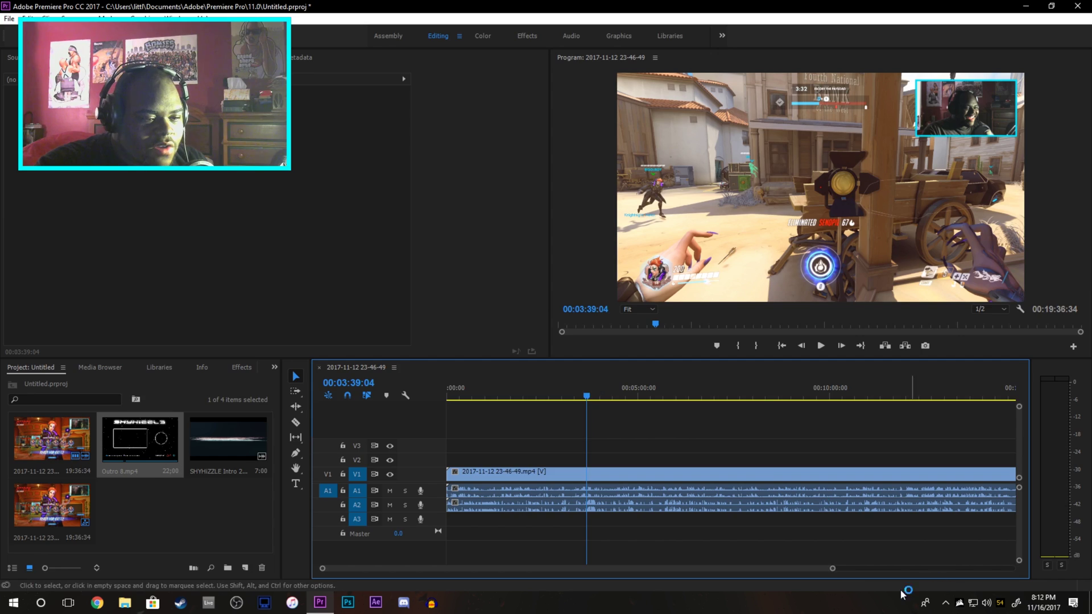
pyautogui.press('space')
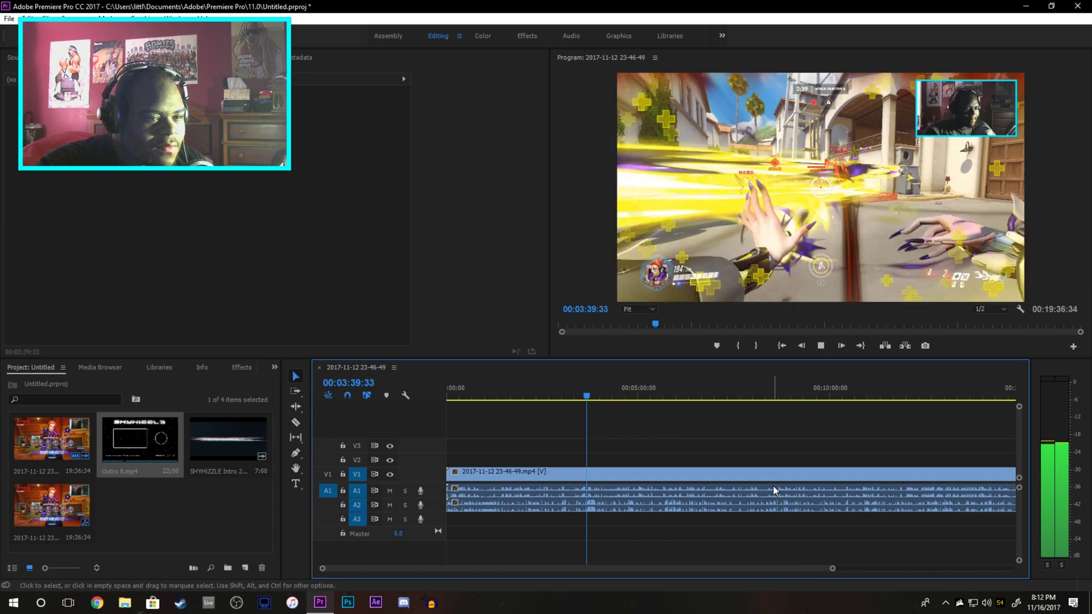
pyautogui.press('space')
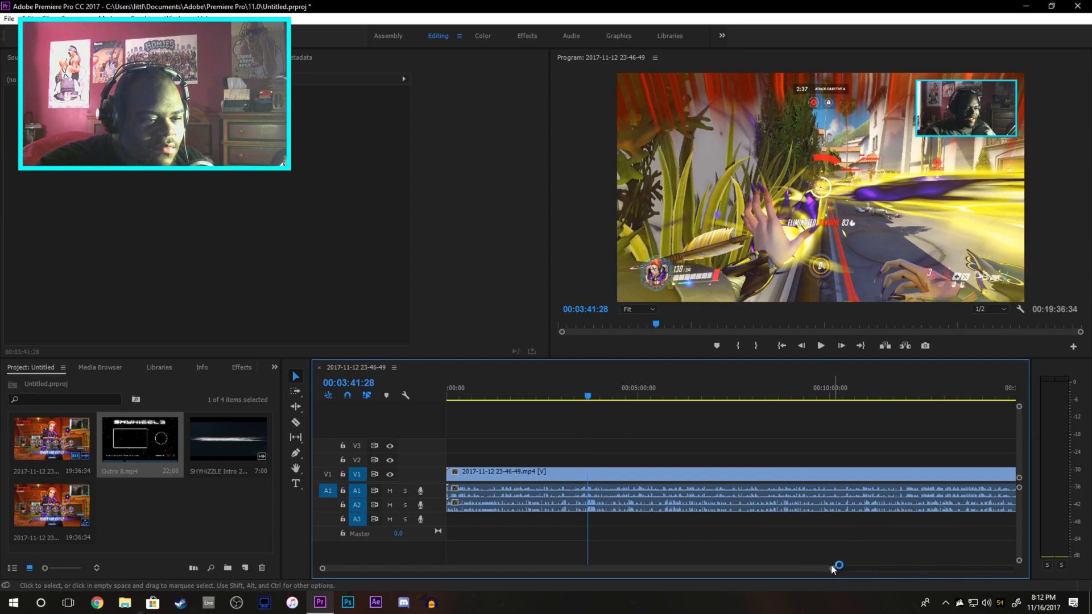
pyautogui.moveTo(832, 569); pyautogui.dragTo(685, 569)
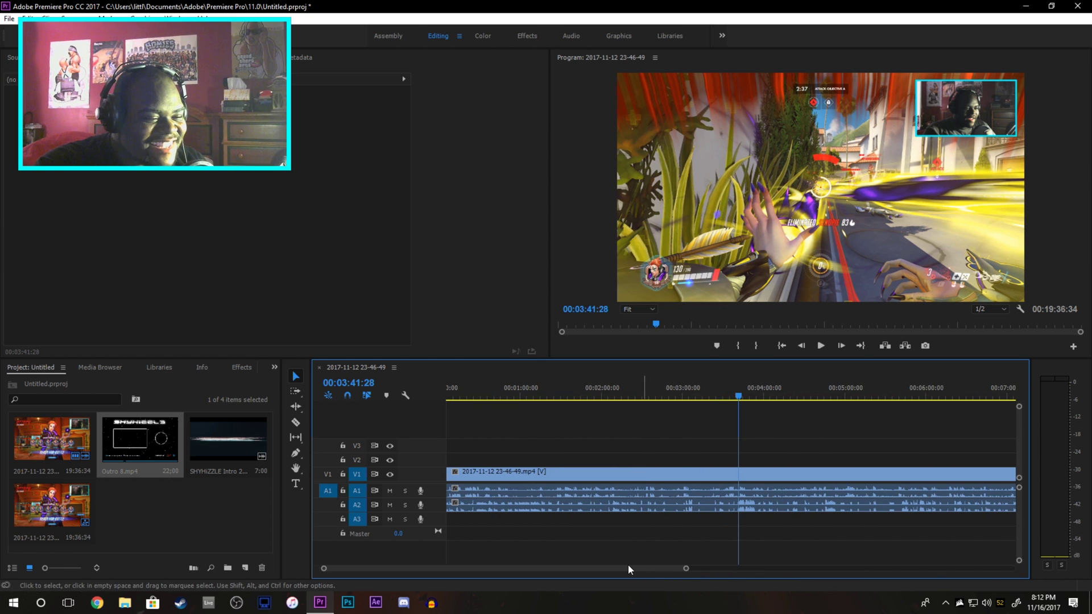
pyautogui.click(723, 397)
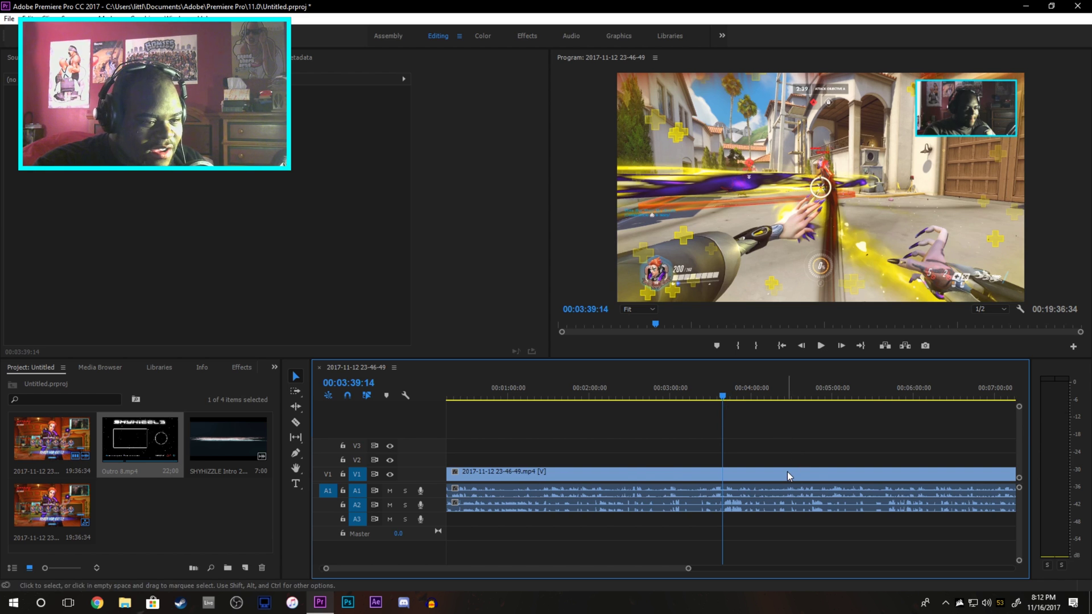
pyautogui.hotkey('ctrl', 'k')
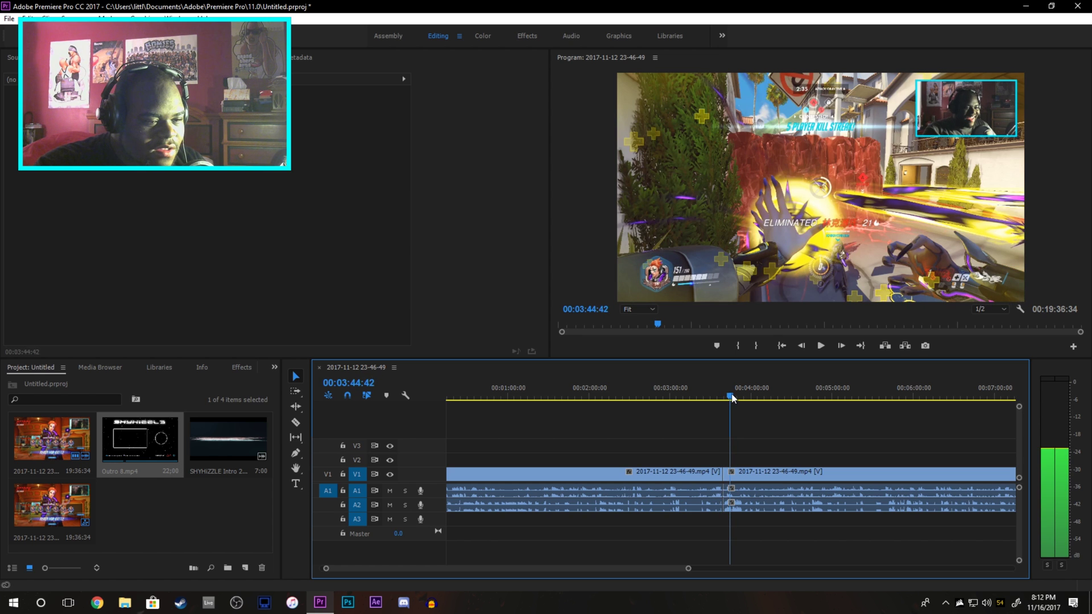
# Play the gameplay and split the clip at 03:53:09
pyautogui.moveTo(724, 396); pyautogui.dragTo(735, 397)
pyautogui.press('space')
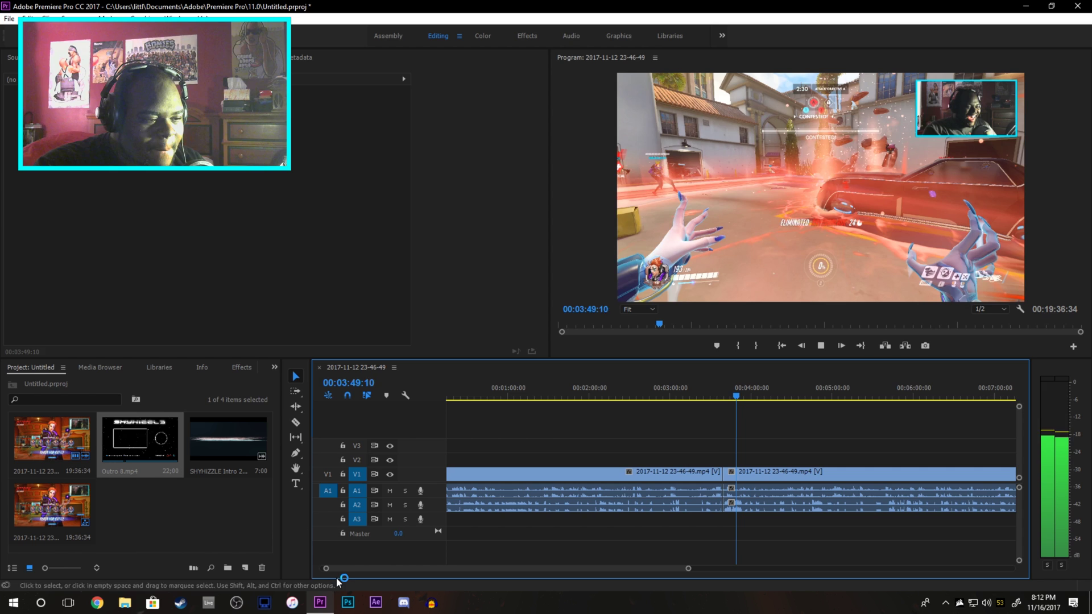
pyautogui.moveTo(326, 568); pyautogui.dragTo(415, 568)
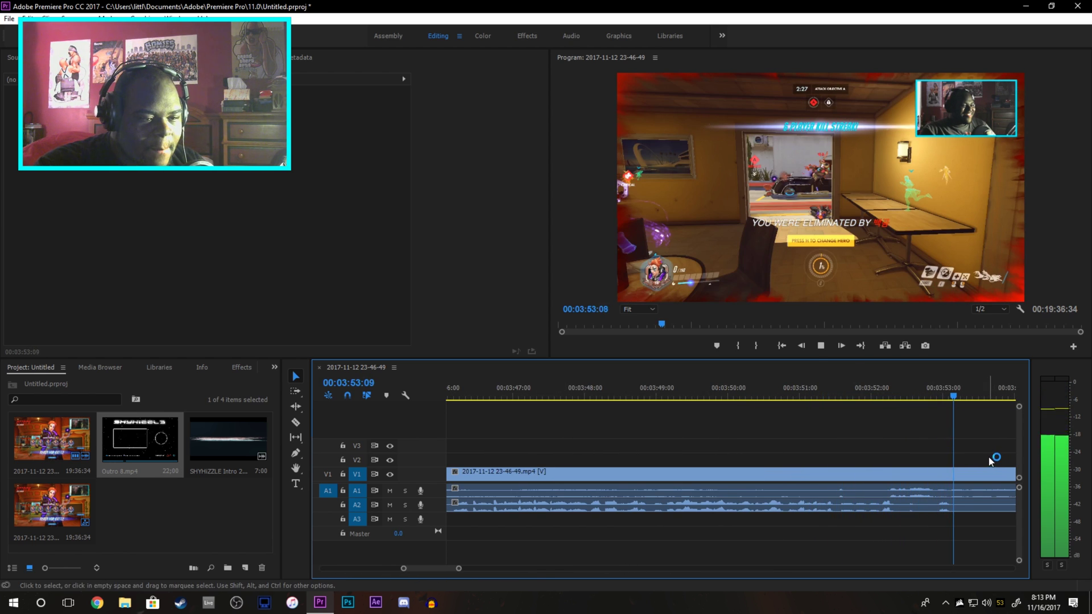
pyautogui.press('space')
pyautogui.hotkey('ctrl', 'k')
# Select the short piece between the two cuts and shift the clips later
pyautogui.moveTo(458, 568); pyautogui.dragTo(673, 568)
pyautogui.hotkey('ctrl', 'k')
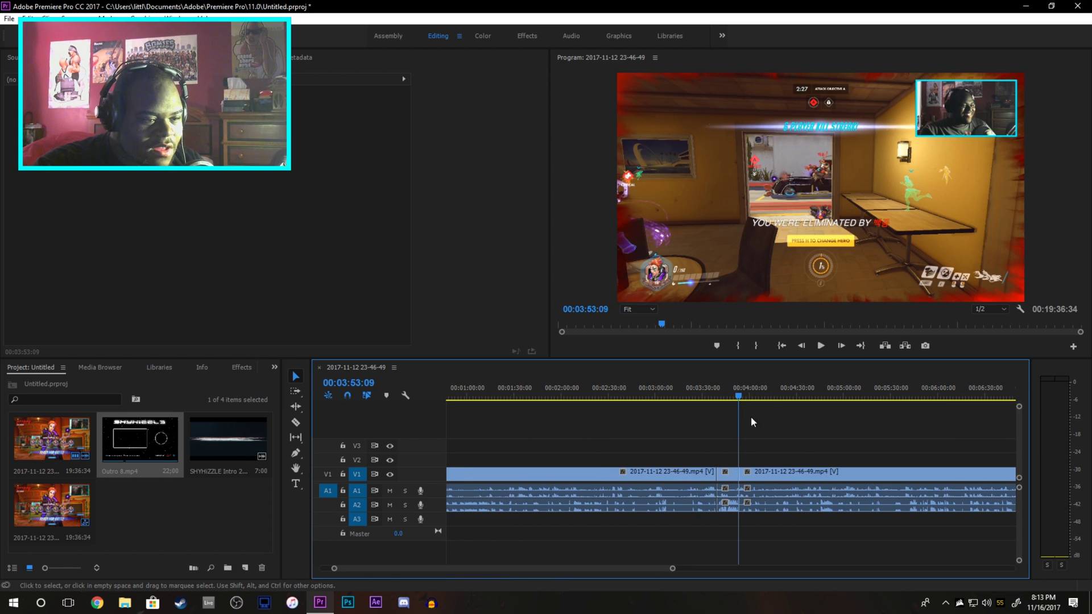
pyautogui.click(732, 474)
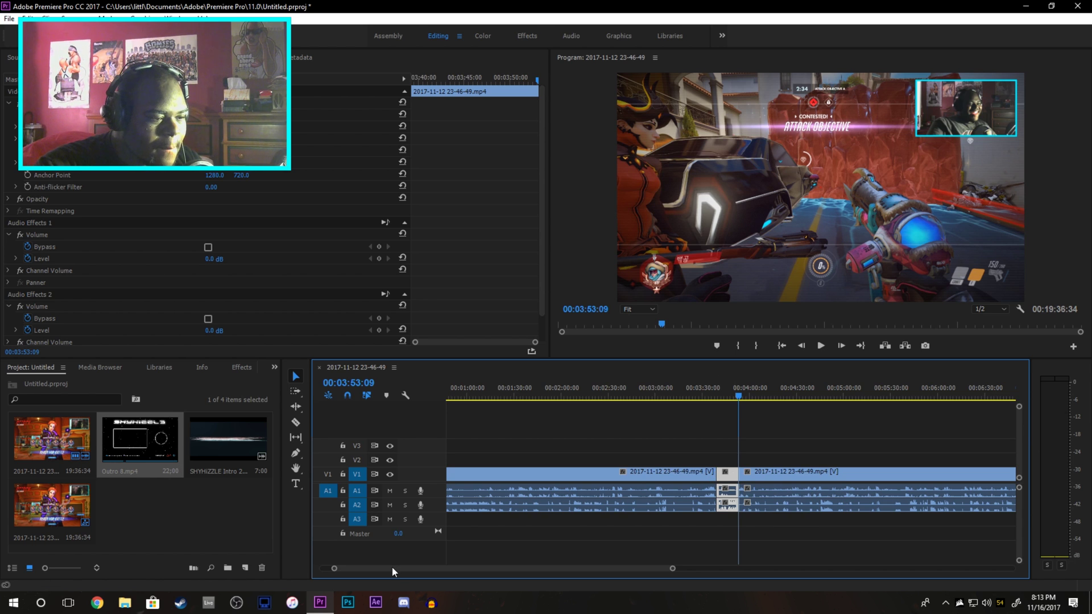
pyautogui.moveTo(353, 567); pyautogui.dragTo(341, 567)
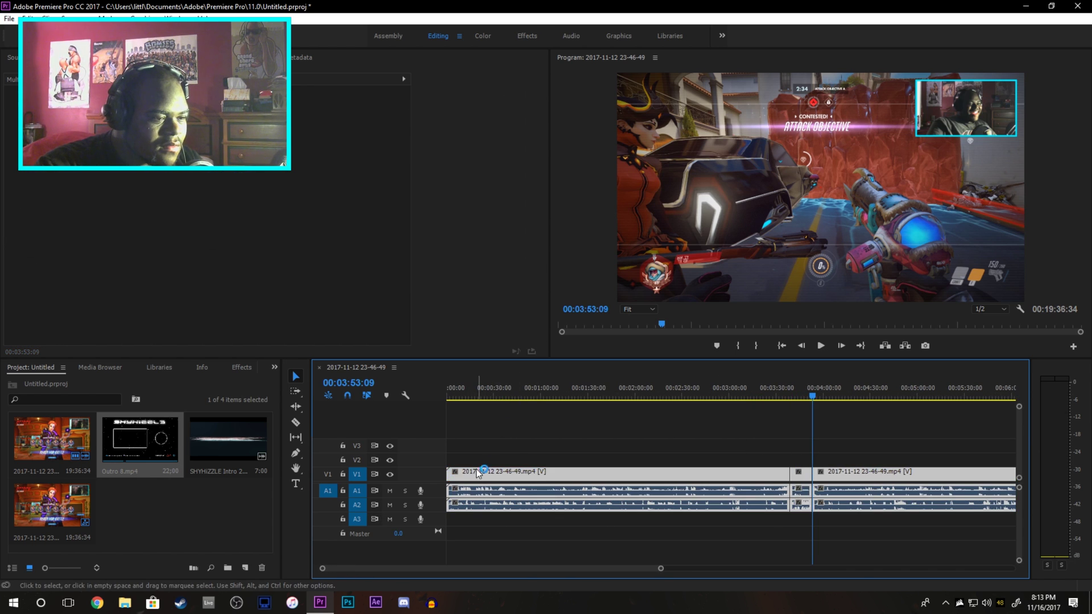
pyautogui.moveTo(473, 472); pyautogui.dragTo(495, 479)
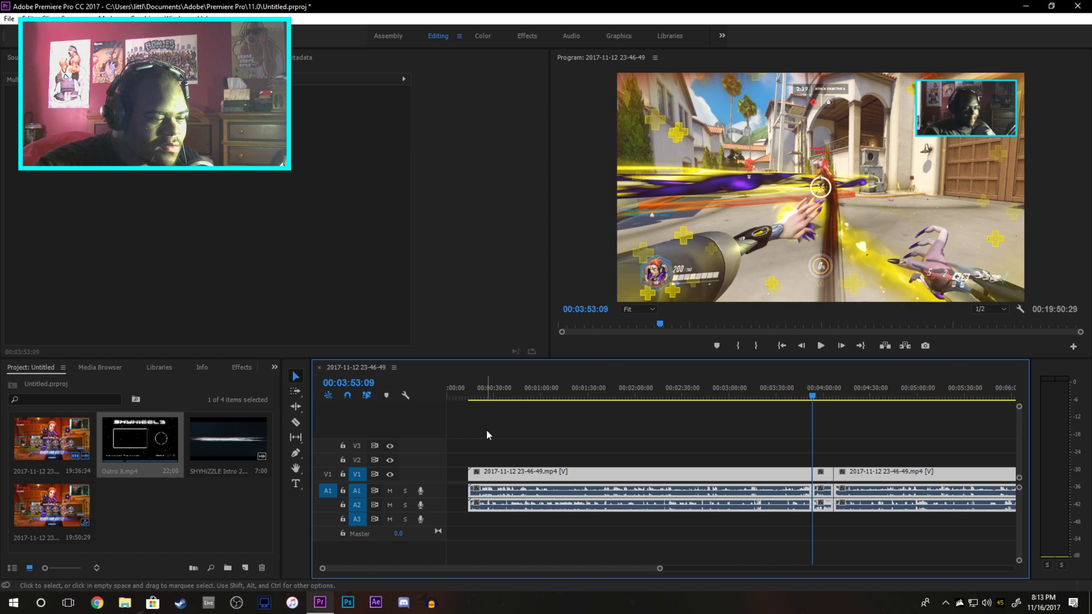
pyautogui.hotkey('ctrl', 'z')
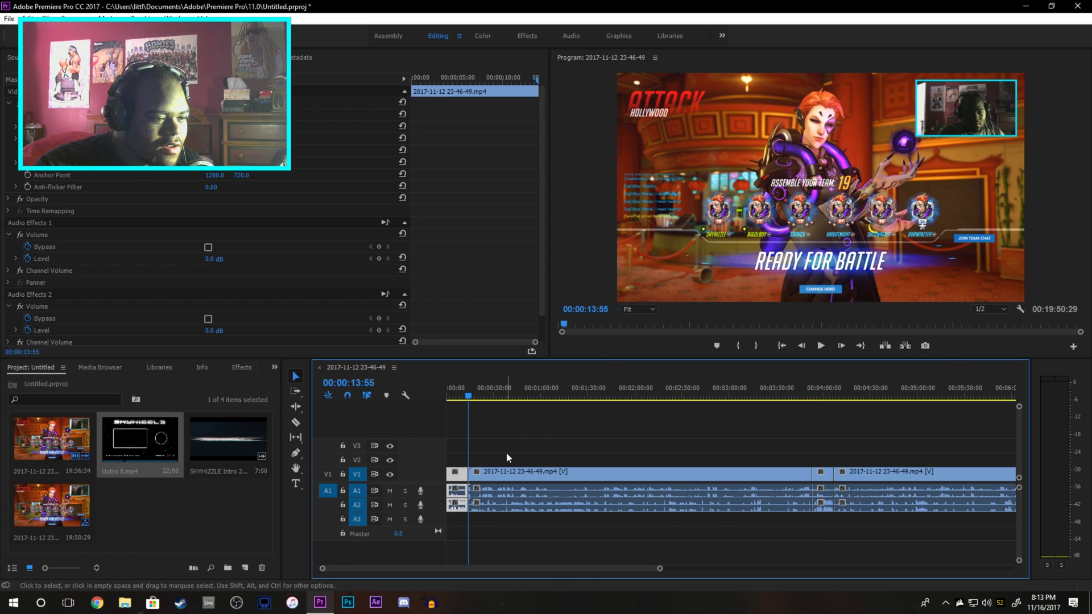
# Move both gameplay clips and apply default transitions to the first clip's start
pyautogui.click(506, 459)
pyautogui.press('\\')
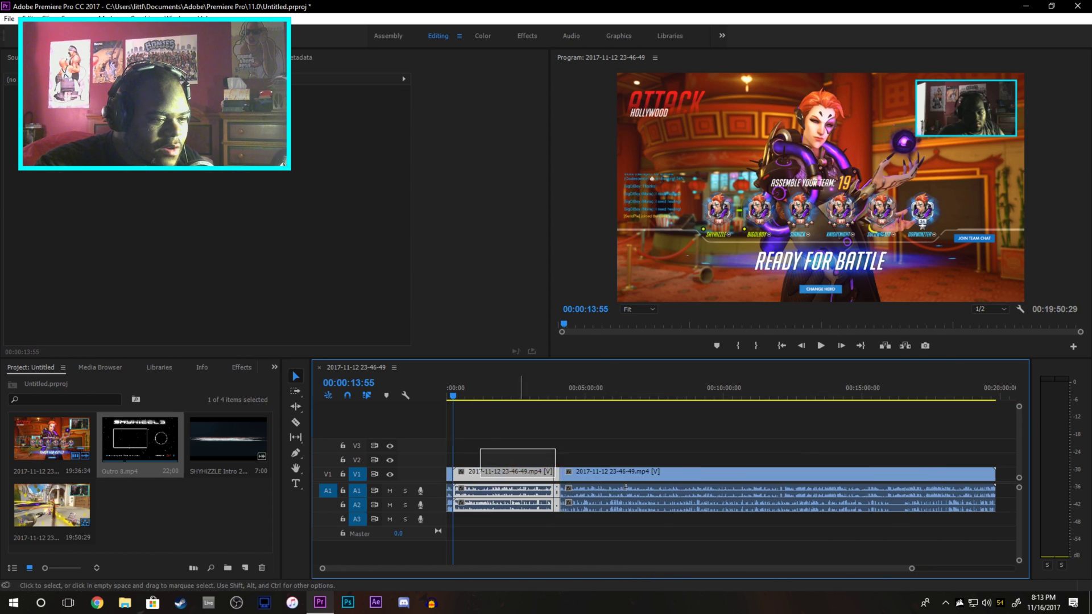
pyautogui.moveTo(625, 488); pyautogui.dragTo(530, 484)
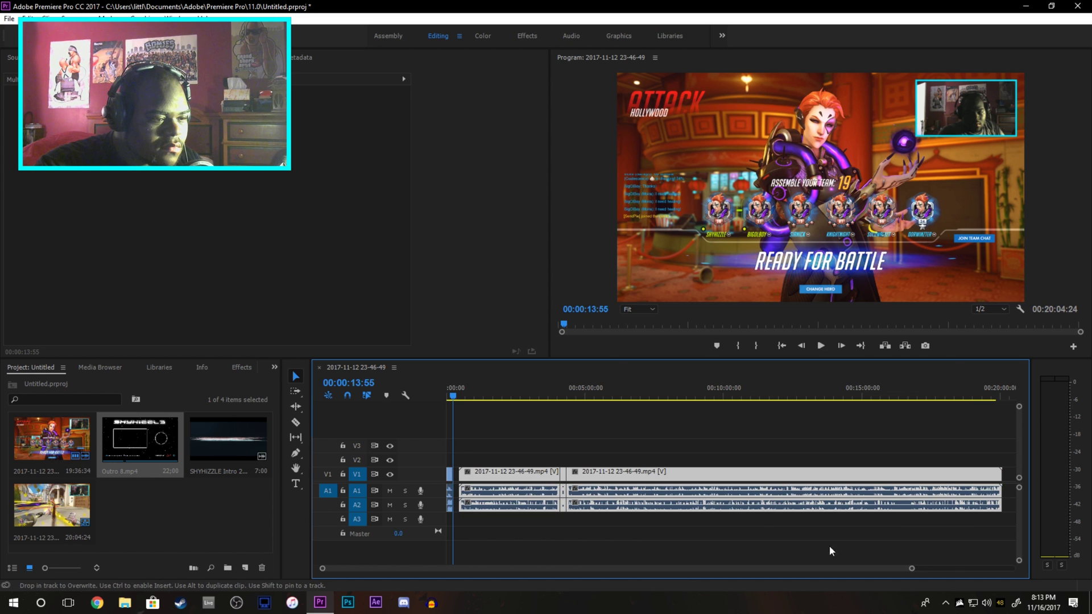
pyautogui.moveTo(911, 568); pyautogui.dragTo(491, 568)
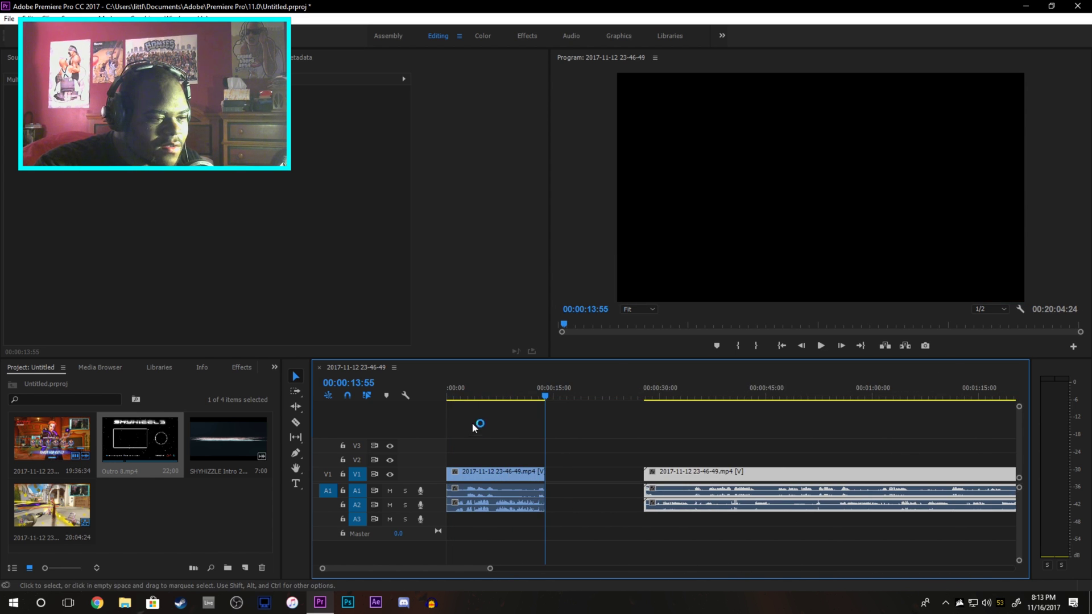
pyautogui.click(471, 422)
pyautogui.press('Home')
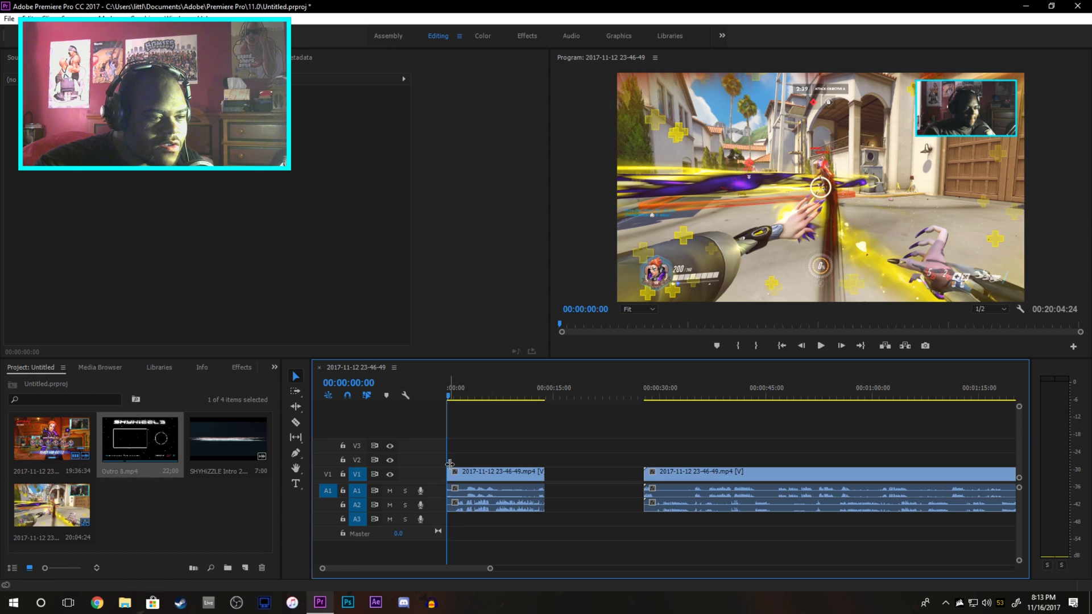
pyautogui.rightClick(448, 475)
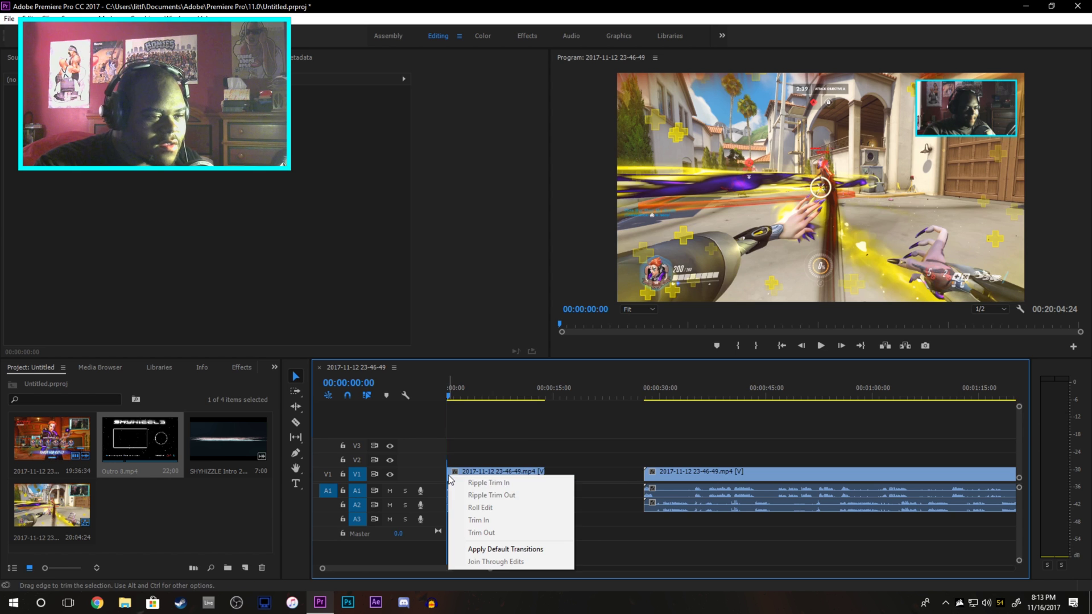
pyautogui.click(505, 549)
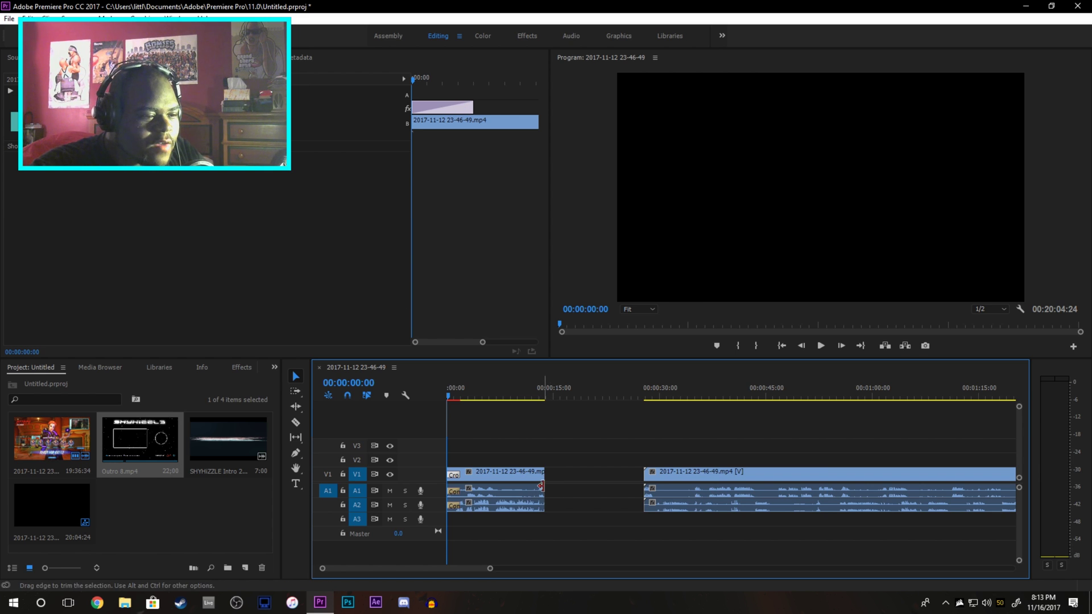
# Zoom the timeline in and park the playhead at the first clip's end, about 00:00:13
pyautogui.click(450, 400)
pyautogui.press('=')
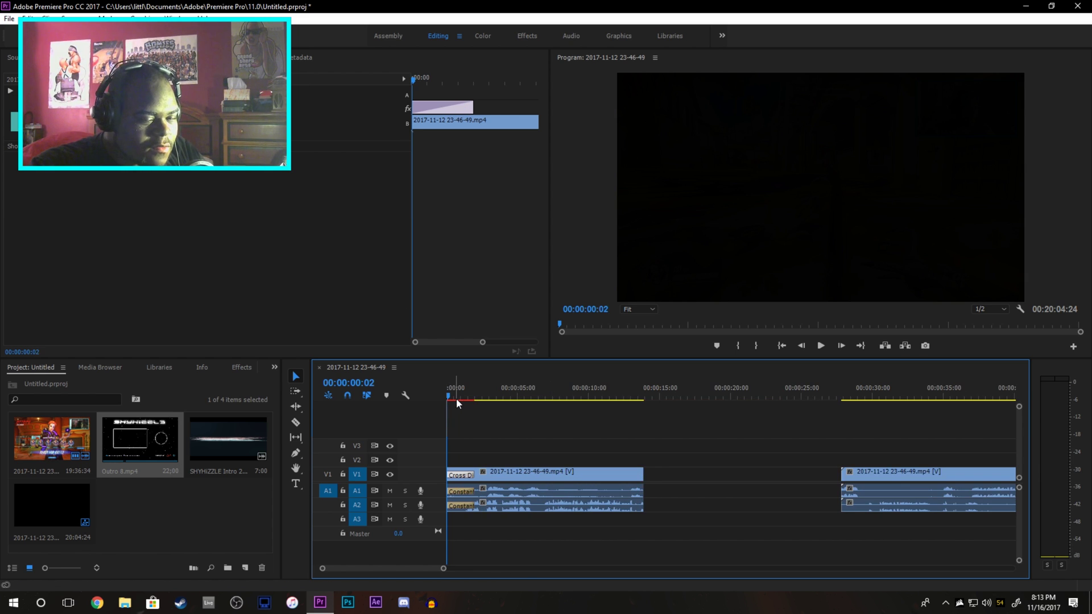
pyautogui.click(198, 501)
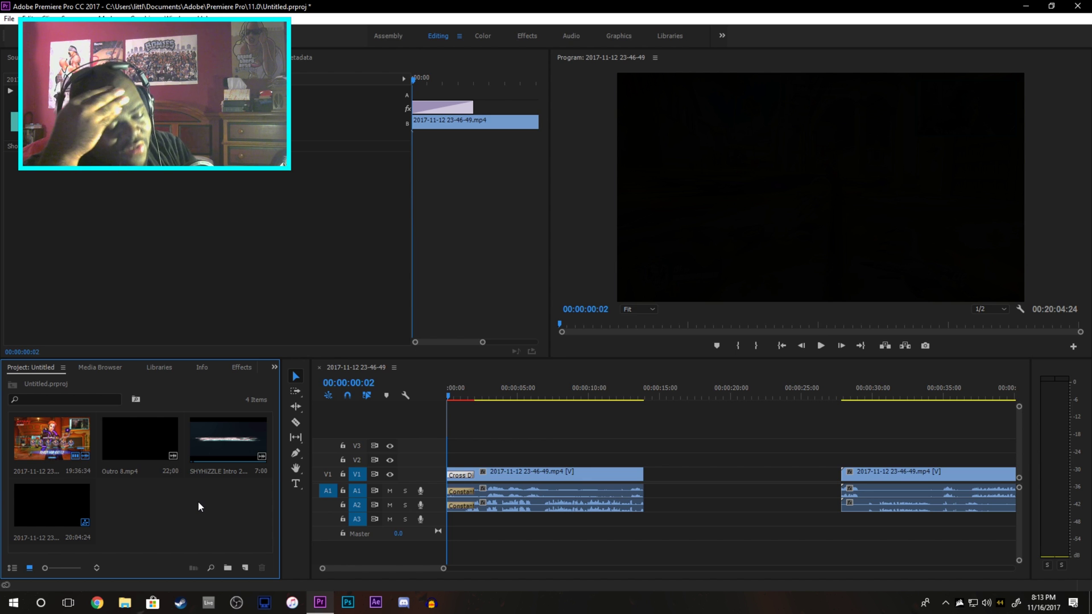
pyautogui.click(467, 476)
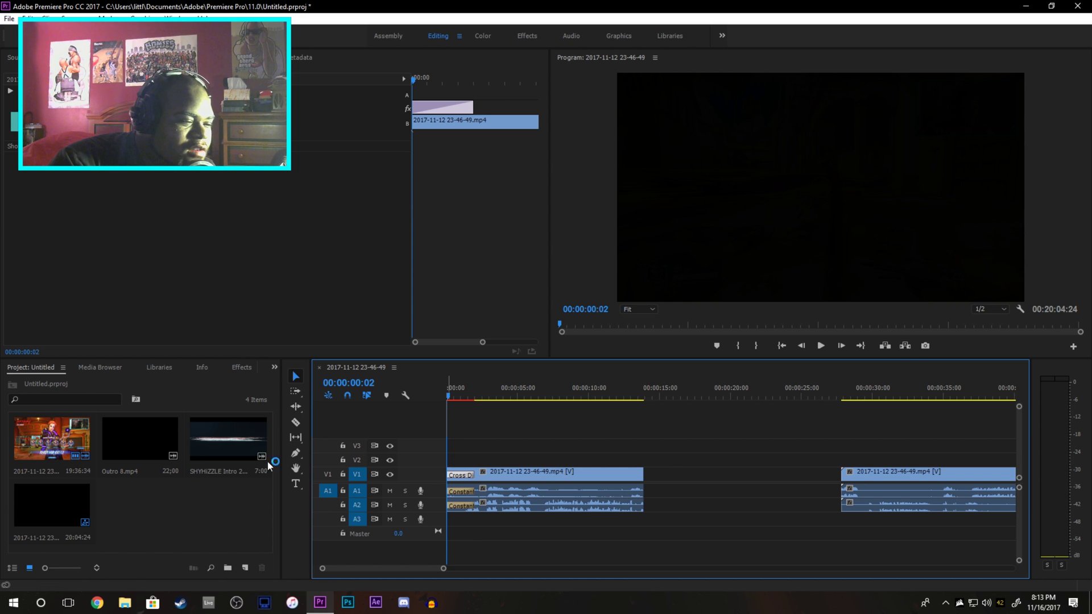
pyautogui.click(218, 499)
pyautogui.click(632, 388)
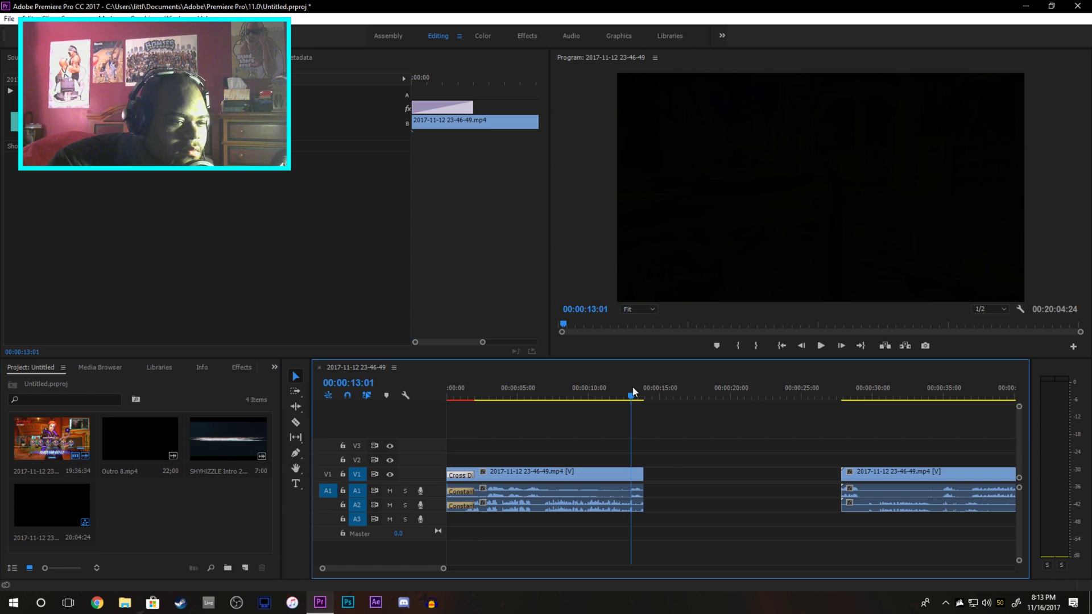
pyautogui.moveTo(632, 388); pyautogui.dragTo(644, 393)
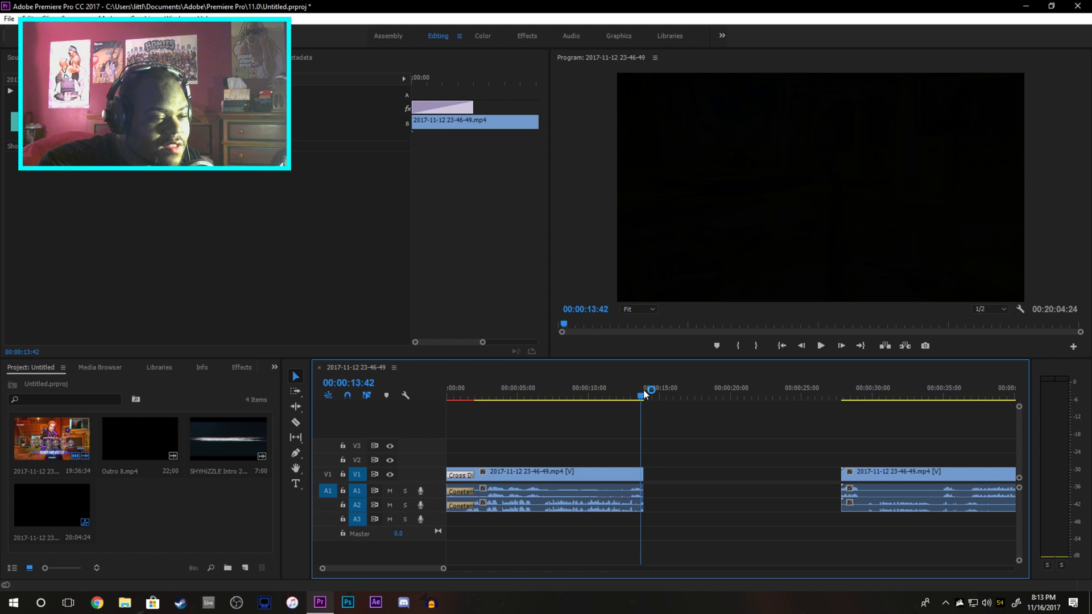
# Drag the SHYHIZZLE Intro clip from the Project panel into the gap on A1
pyautogui.click(214, 446)
pyautogui.click(134, 457)
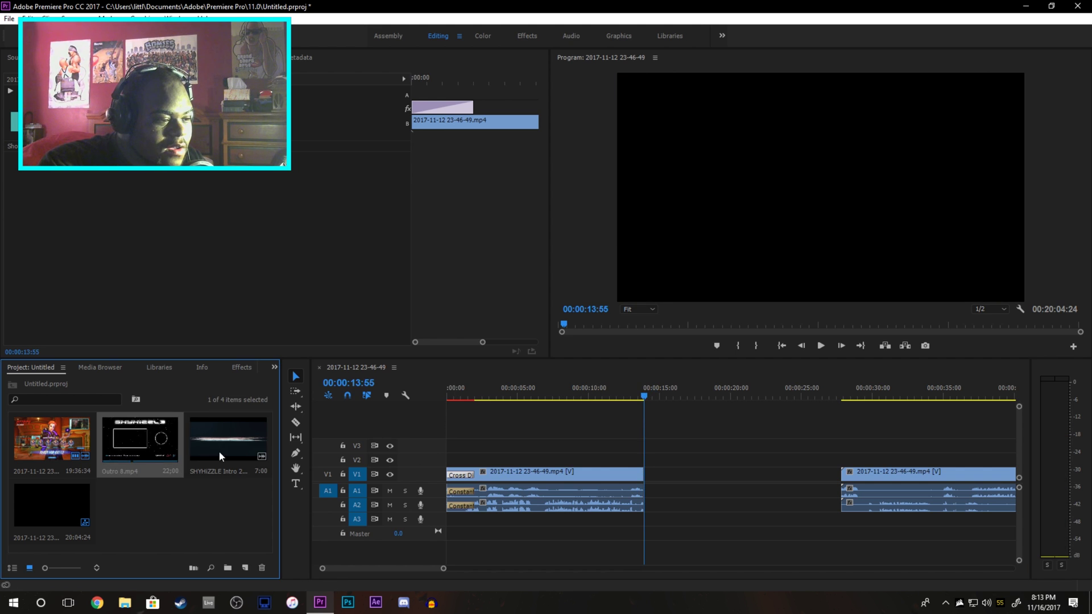
pyautogui.moveTo(220, 457); pyautogui.dragTo(651, 501)
pyautogui.click(642, 387)
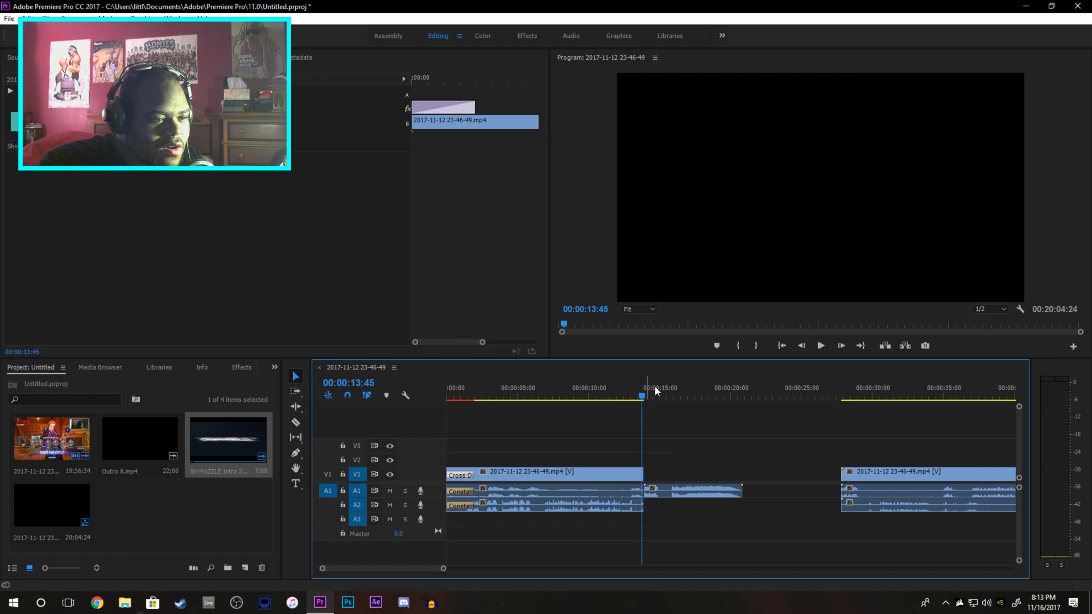
pyautogui.click(659, 473)
pyautogui.click(650, 397)
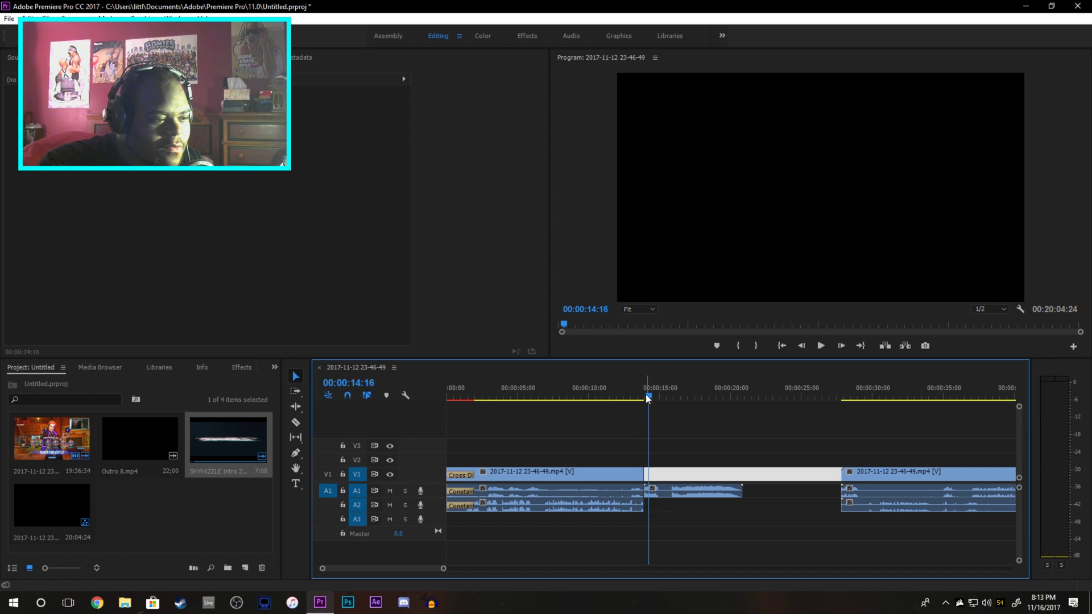
pyautogui.moveTo(322, 571); pyautogui.dragTo(380, 569)
# Fit the sequence in view and delete the intro's audio clip
pyautogui.press('\\')
pyautogui.moveTo(810, 450); pyautogui.dragTo(491, 526)
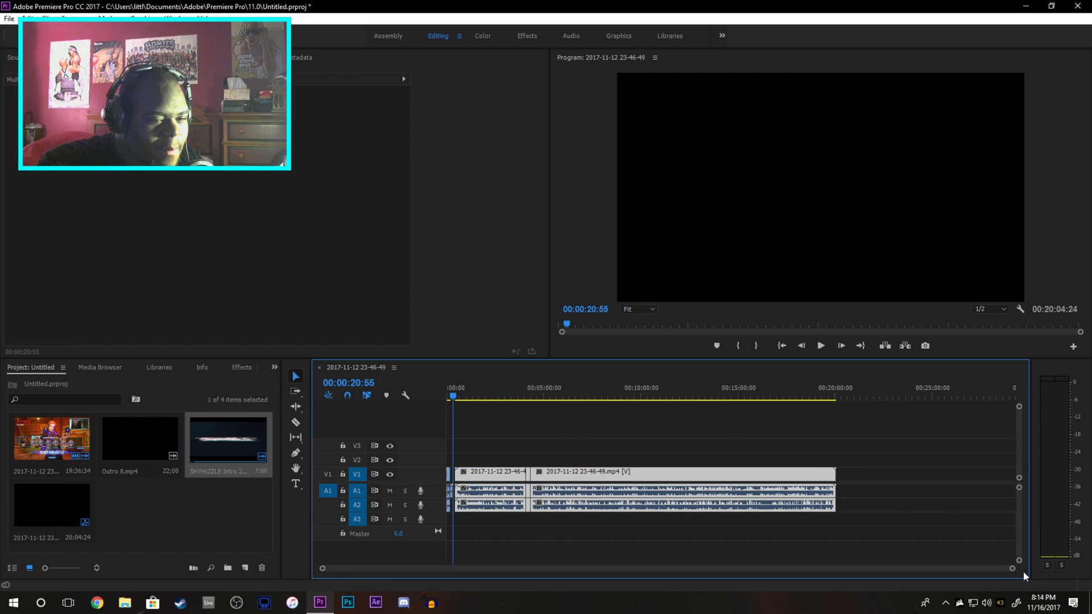
pyautogui.moveTo(1014, 569); pyautogui.dragTo(750, 566)
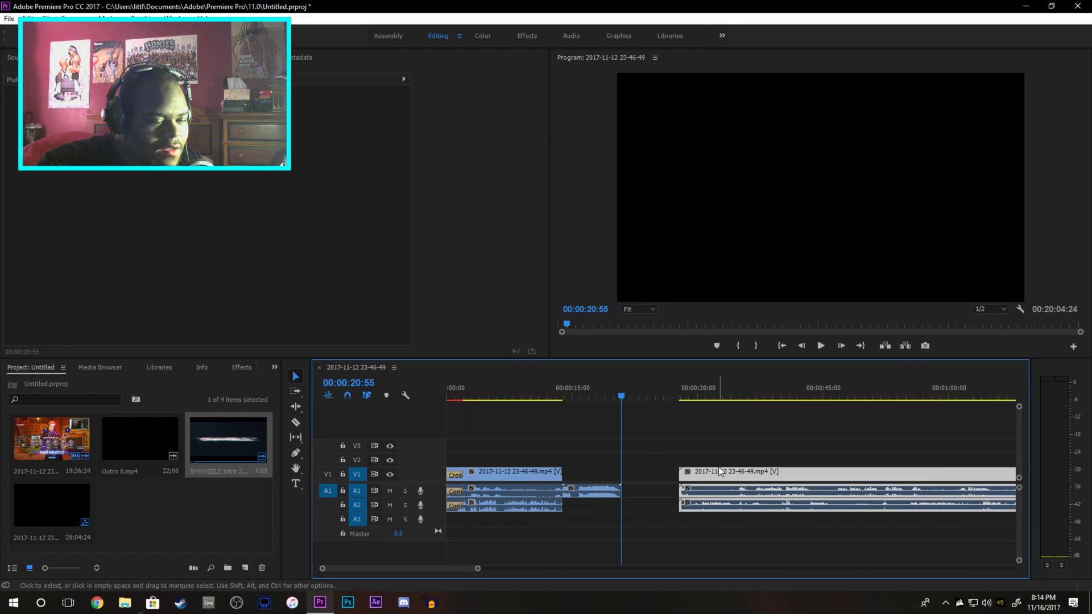
pyautogui.click(693, 469)
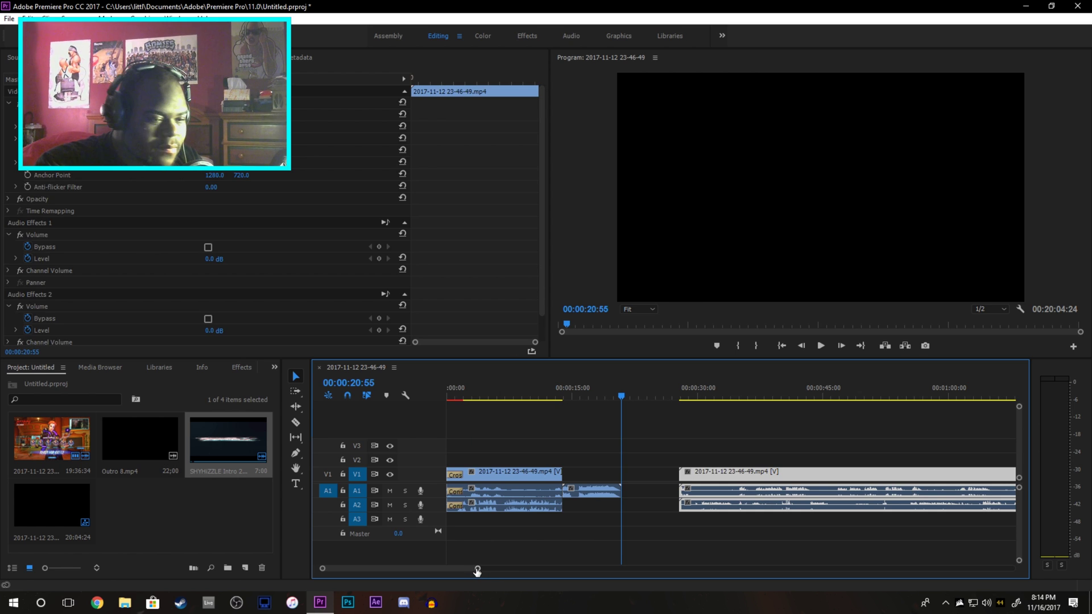
pyautogui.press('Delete')
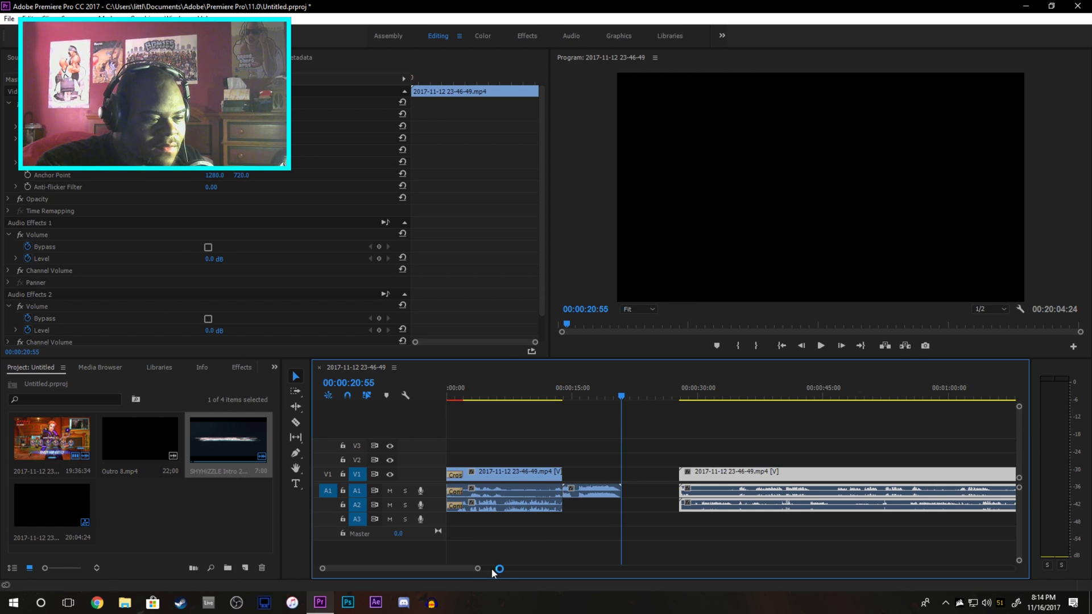
pyautogui.moveTo(477, 569); pyautogui.dragTo(954, 569)
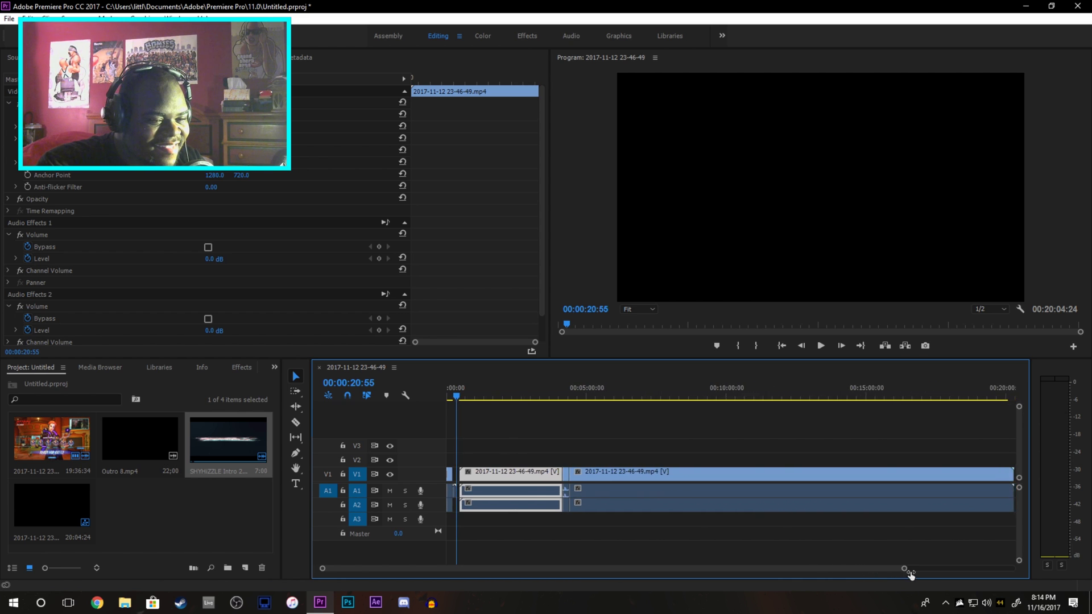
pyautogui.click(513, 534)
pyautogui.moveTo(958, 569); pyautogui.dragTo(588, 570)
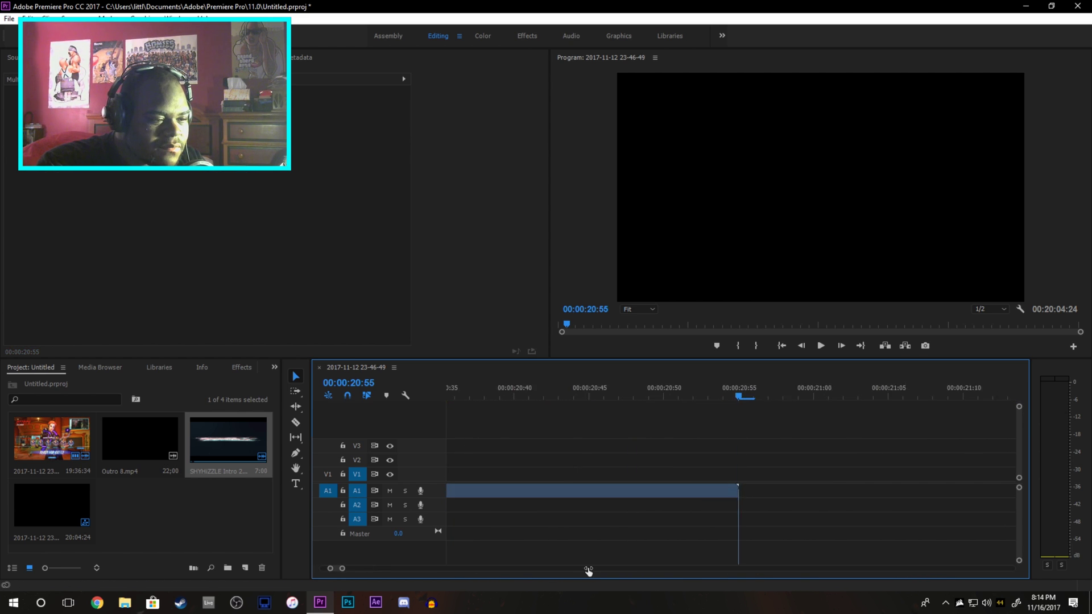
# Slide the later gameplay clip left to start right after the intro, near 19 seconds
pyautogui.moveTo(342, 568); pyautogui.dragTo(456, 568)
pyautogui.moveTo(820, 480)
pyautogui.mouseDown()
pyautogui.moveTo(751, 479)
pyautogui.moveTo(738, 467)
pyautogui.moveTo(710, 475)
pyautogui.mouseUp()
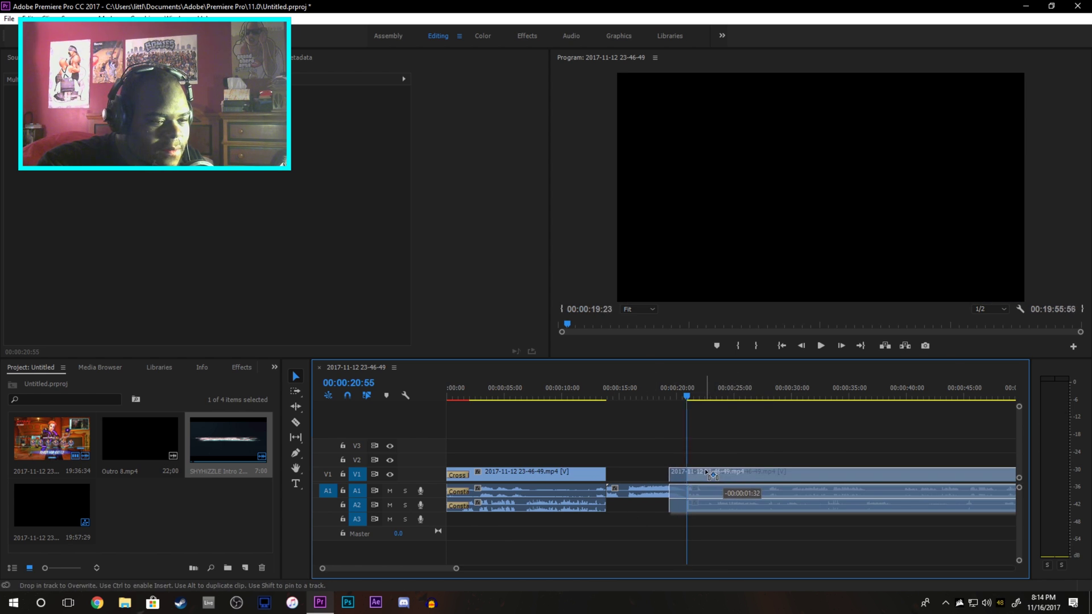
pyautogui.moveTo(704, 475); pyautogui.dragTo(699, 474)
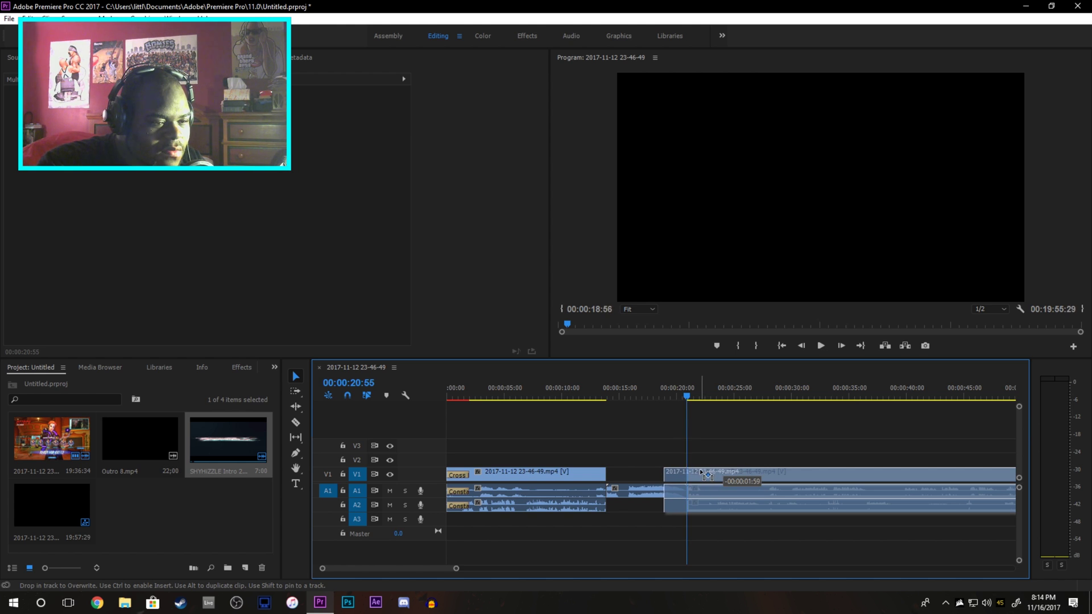
pyautogui.moveTo(706, 475); pyautogui.dragTo(696, 468)
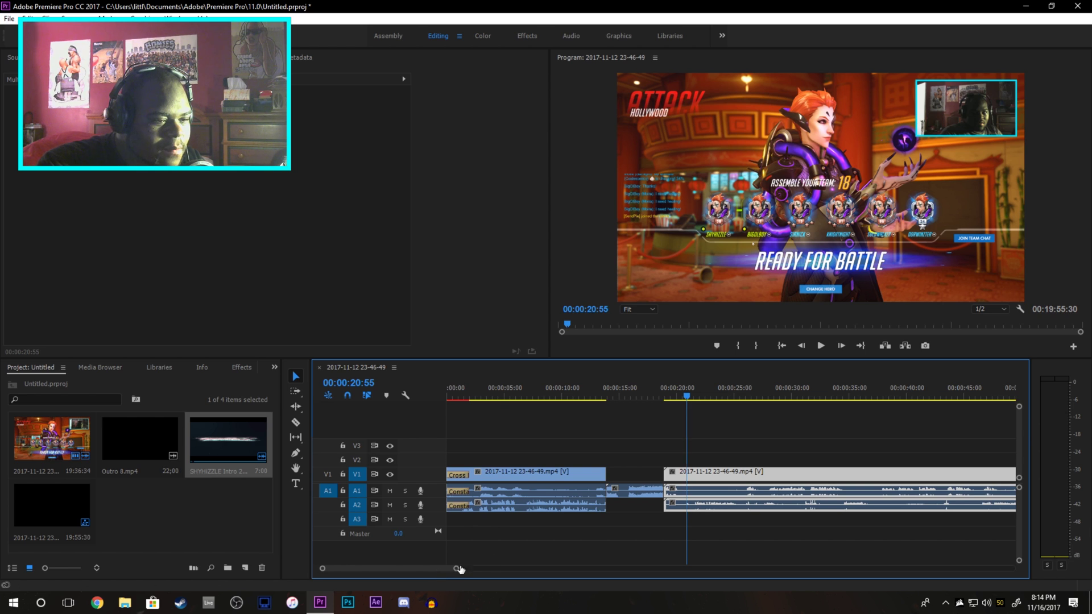
# Apply Default Transitions at the gameplay clip's starting edit point, then fit the sequence in view
pyautogui.rightClick(666, 486)
pyautogui.click(719, 566)
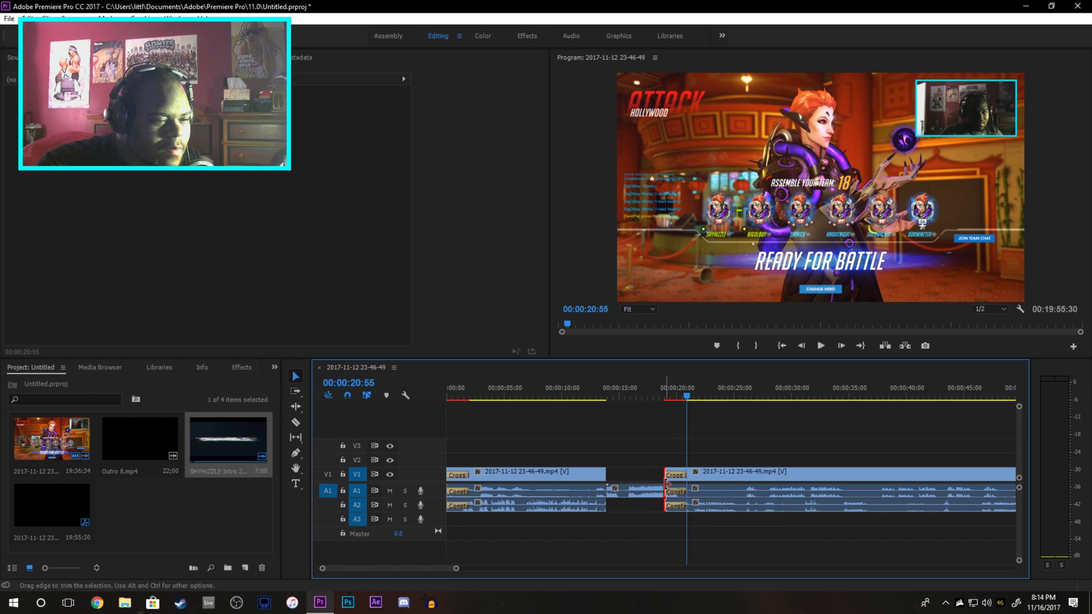
pyautogui.hotkey('ctrl', 'z')
pyautogui.rightClick(660, 491)
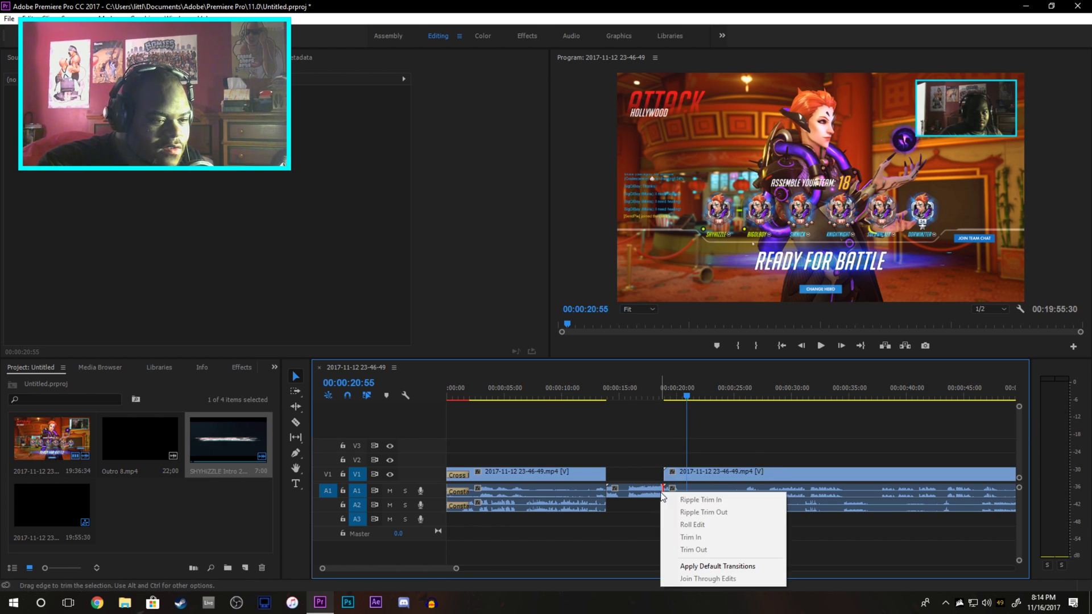
pyautogui.click(715, 567)
pyautogui.press('\\')
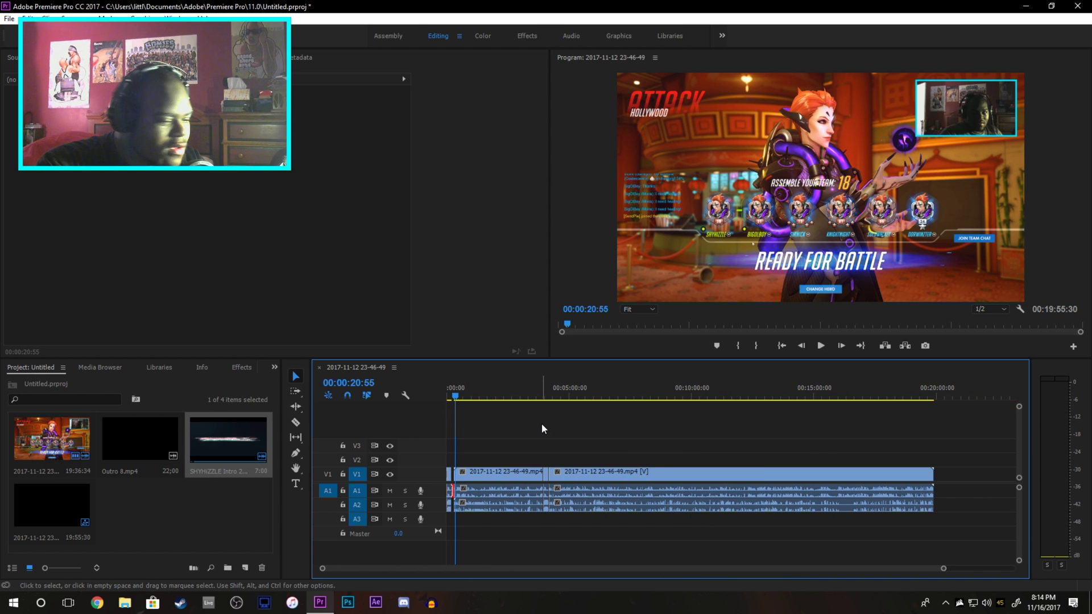
pyautogui.click(467, 395)
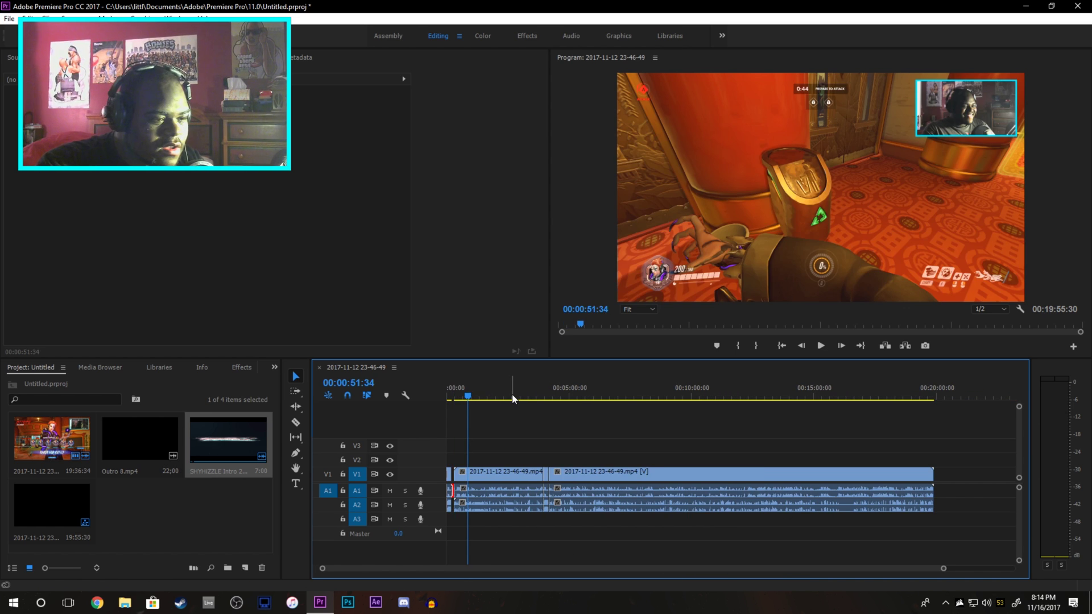
# Split the selected gameplay clip at the playhead with Ctrl+K
pyautogui.click(512, 494)
pyautogui.click(487, 395)
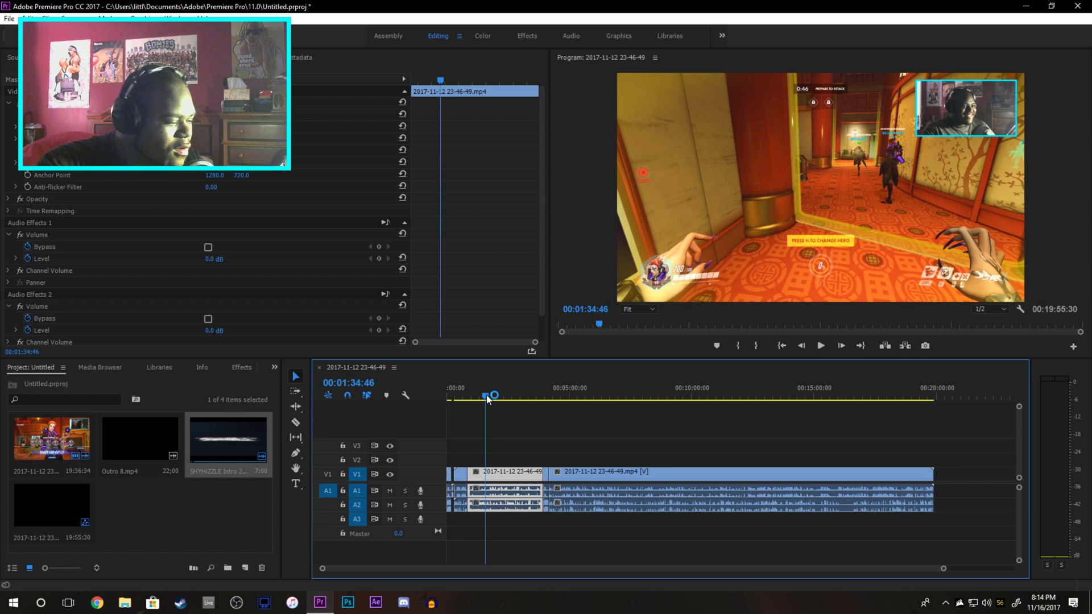
pyautogui.hotkey('ctrl', 'k')
# Zoom in around the cut, test-trim the clip's start, and undo the trim
pyautogui.press('=')
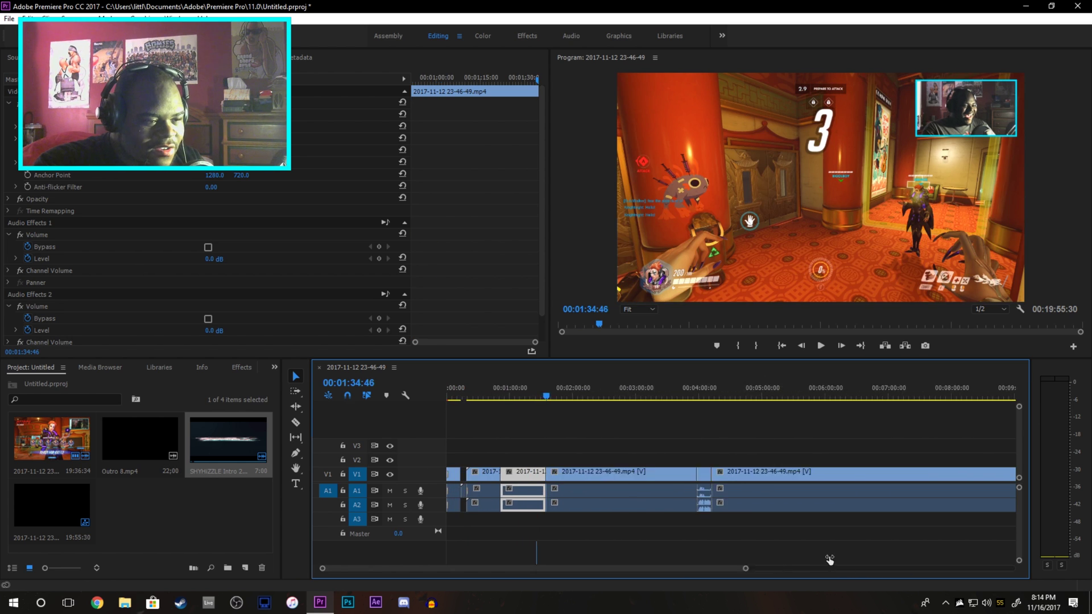
pyautogui.press('=')
pyautogui.press('=')
pyautogui.click(594, 395)
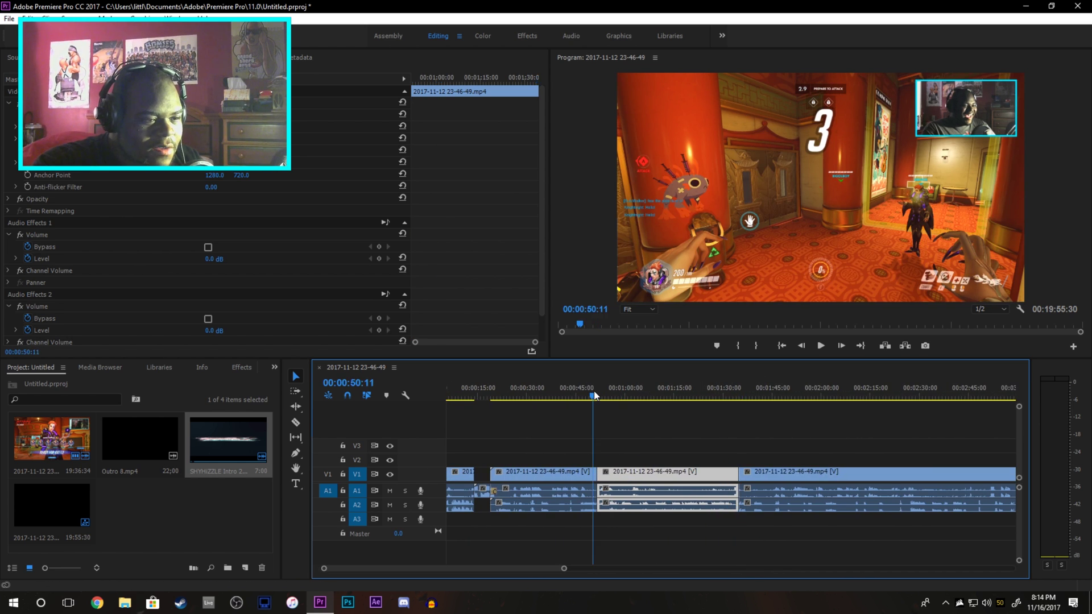
pyautogui.click(600, 394)
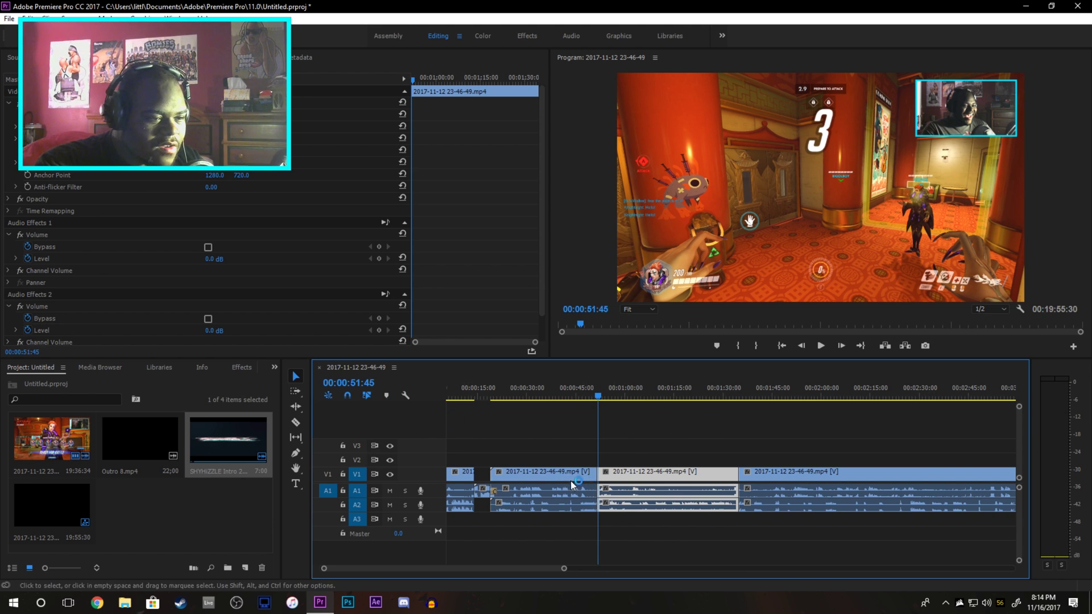
pyautogui.moveTo(617, 474); pyautogui.dragTo(641, 475)
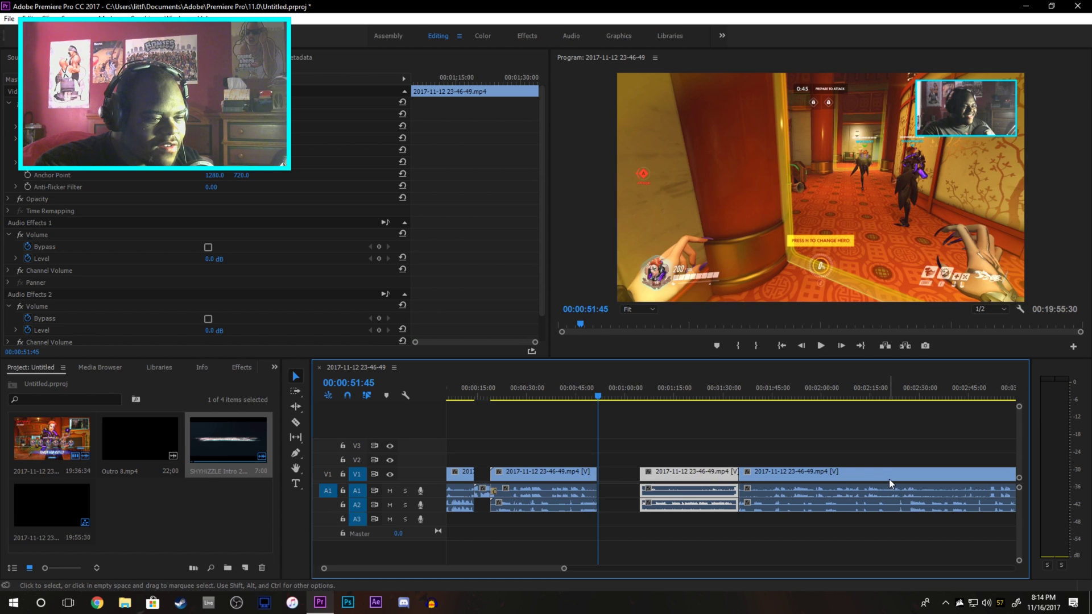
pyautogui.hotkey('ctrl', 'z')
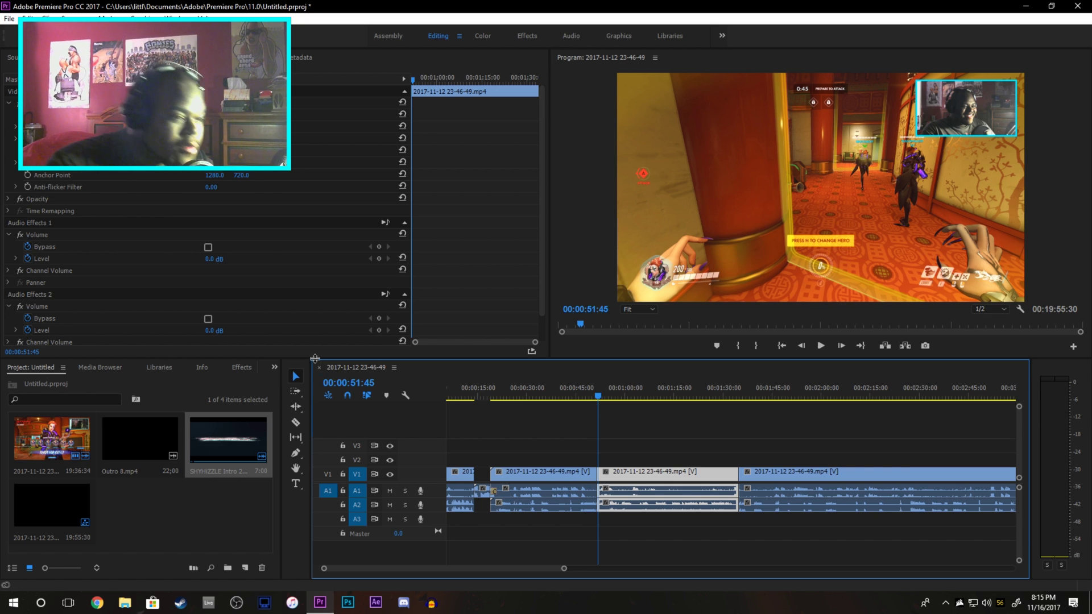
# Ripple-trim the later clips' start edges rightward by about five seconds with the Ripple Edit tool
pyautogui.click(297, 409)
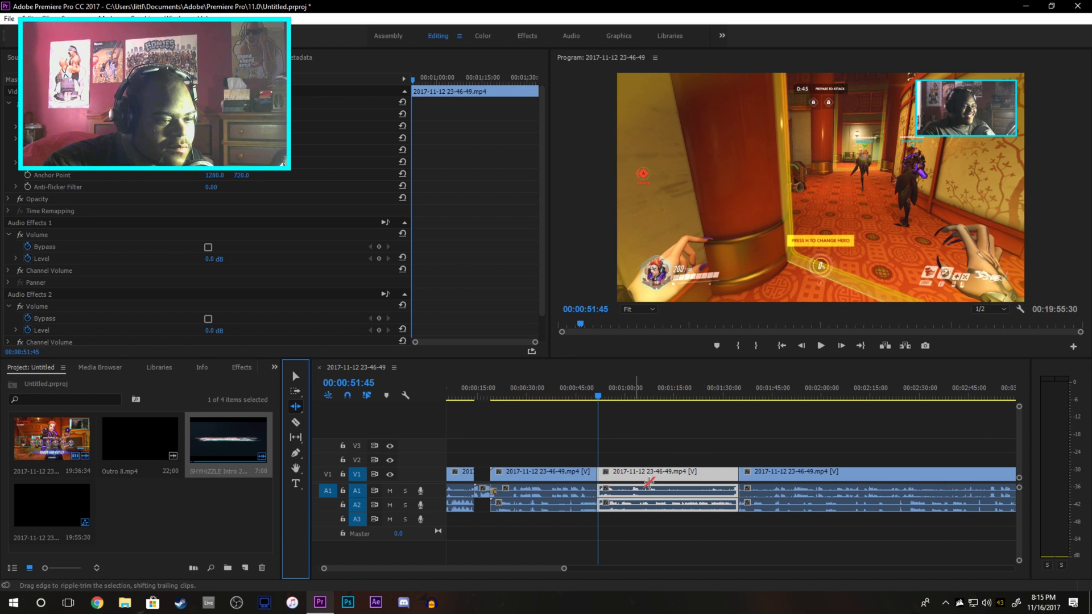
pyautogui.click(603, 473)
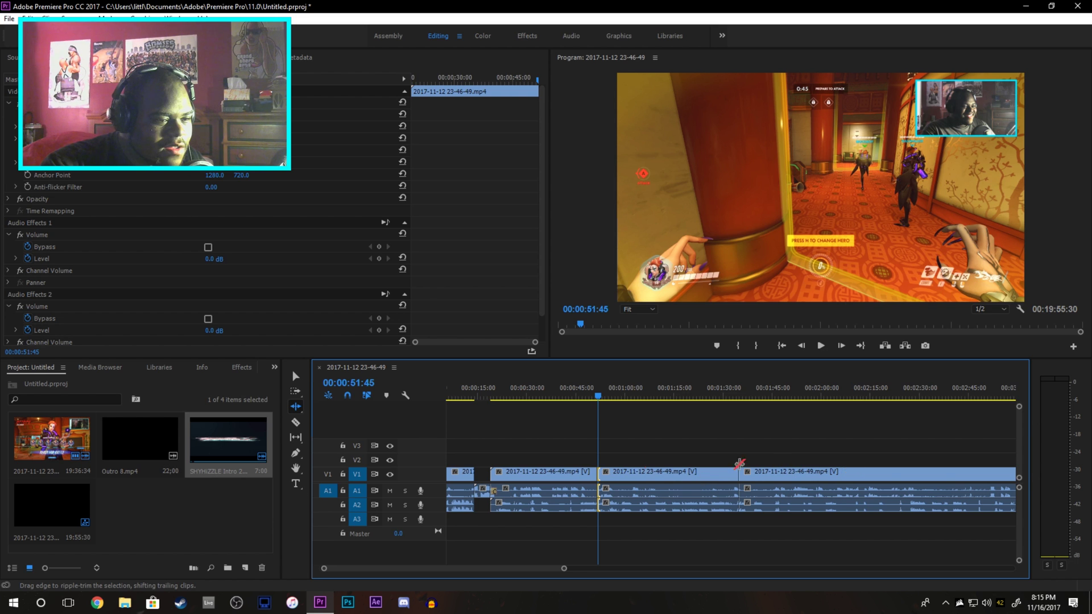
pyautogui.scroll(-3, 566, 574)
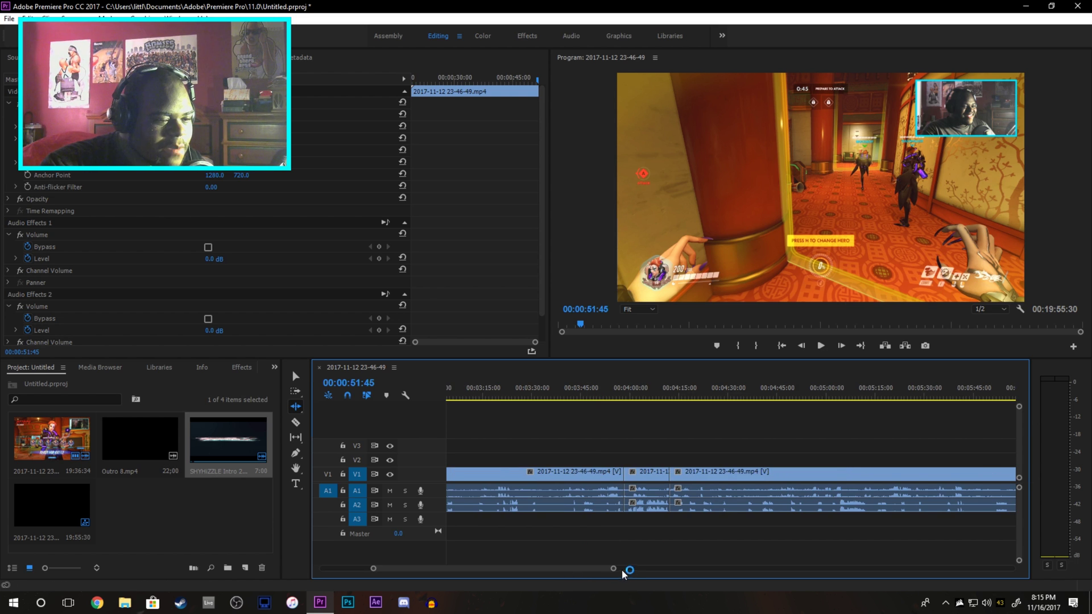
pyautogui.moveTo(629, 570); pyautogui.dragTo(639, 569)
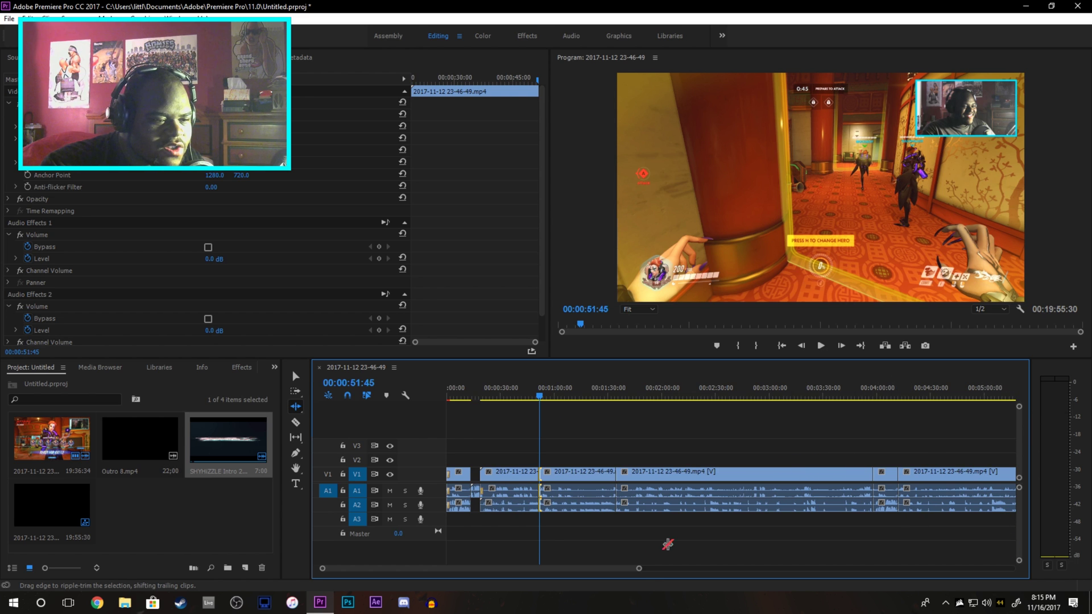
pyautogui.moveTo(639, 568); pyautogui.dragTo(974, 595)
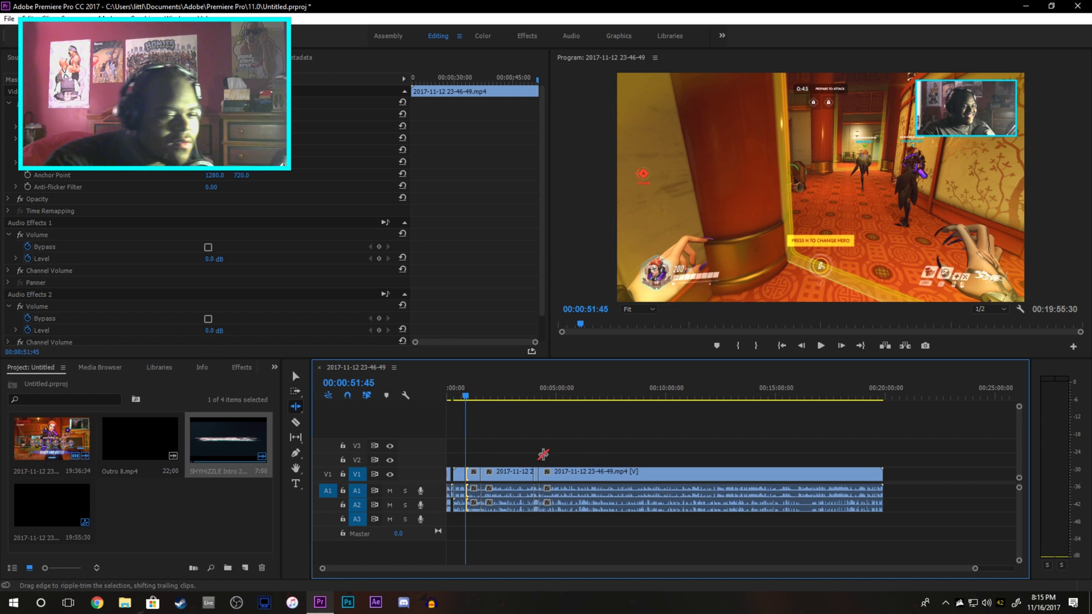
pyautogui.moveTo(976, 568); pyautogui.dragTo(949, 568)
pyautogui.press('=')
pyautogui.press('=')
pyautogui.press('=')
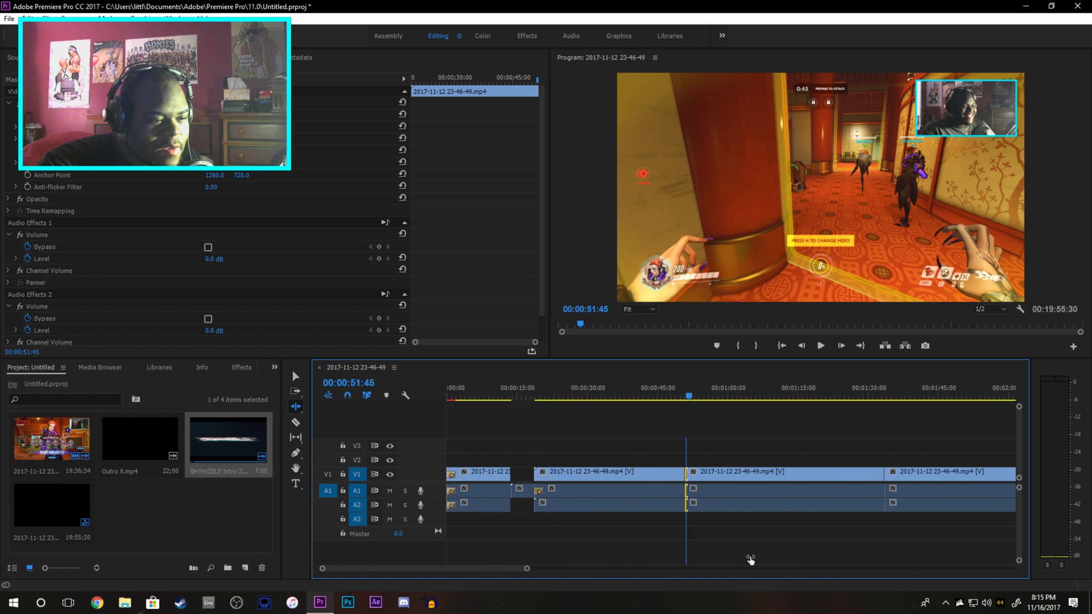
pyautogui.press('=')
pyautogui.moveTo(740, 478)
pyautogui.mouseDown()
pyautogui.moveTo(827, 472)
pyautogui.moveTo(987, 493)
pyautogui.mouseUp()
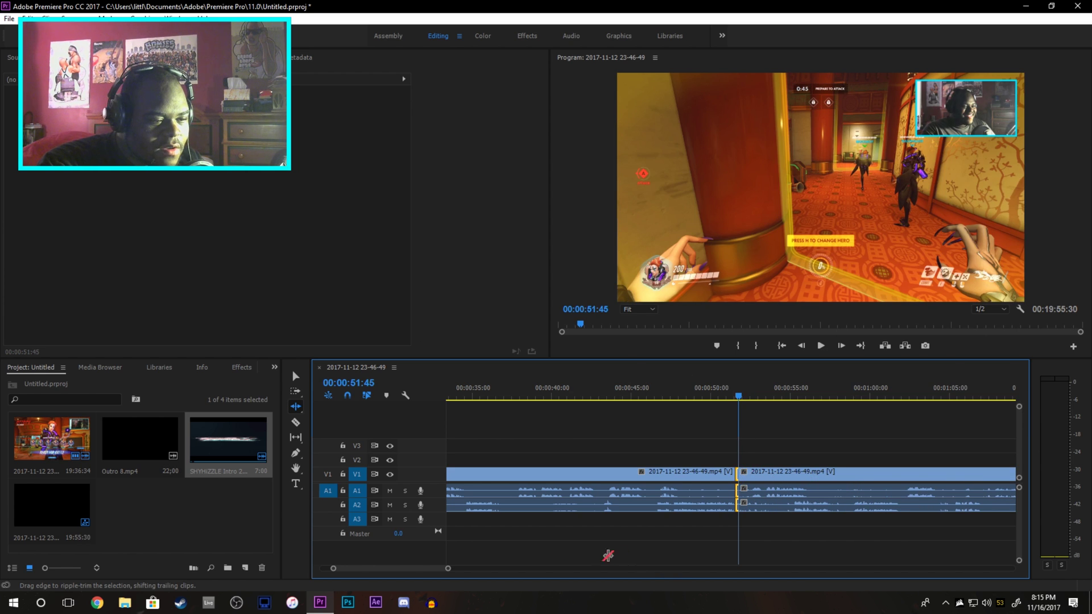
pyautogui.press('-')
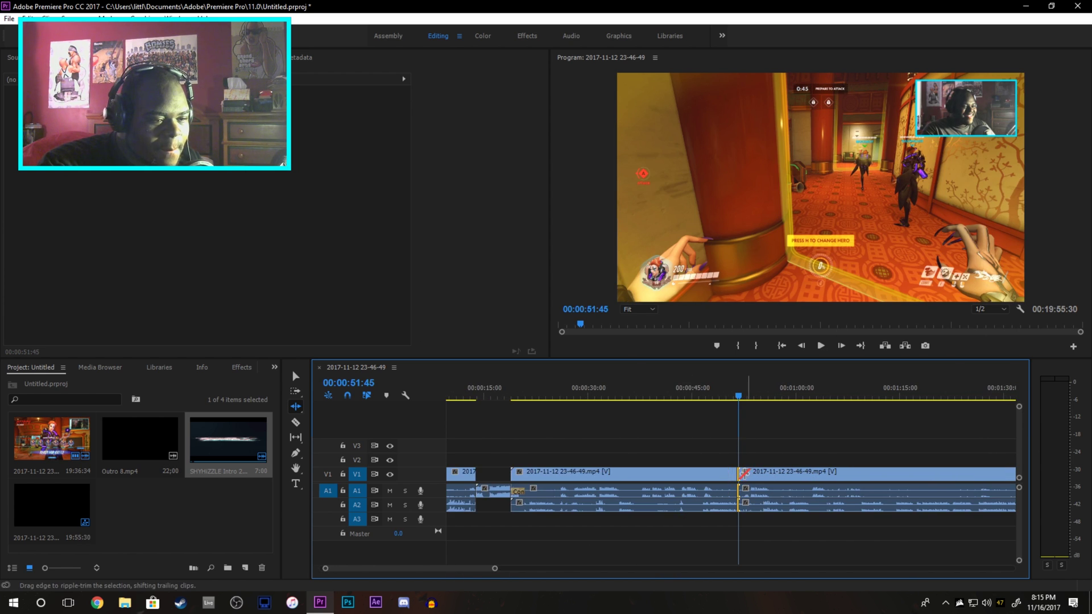
pyautogui.click(741, 473)
pyautogui.moveTo(742, 472); pyautogui.dragTo(875, 470)
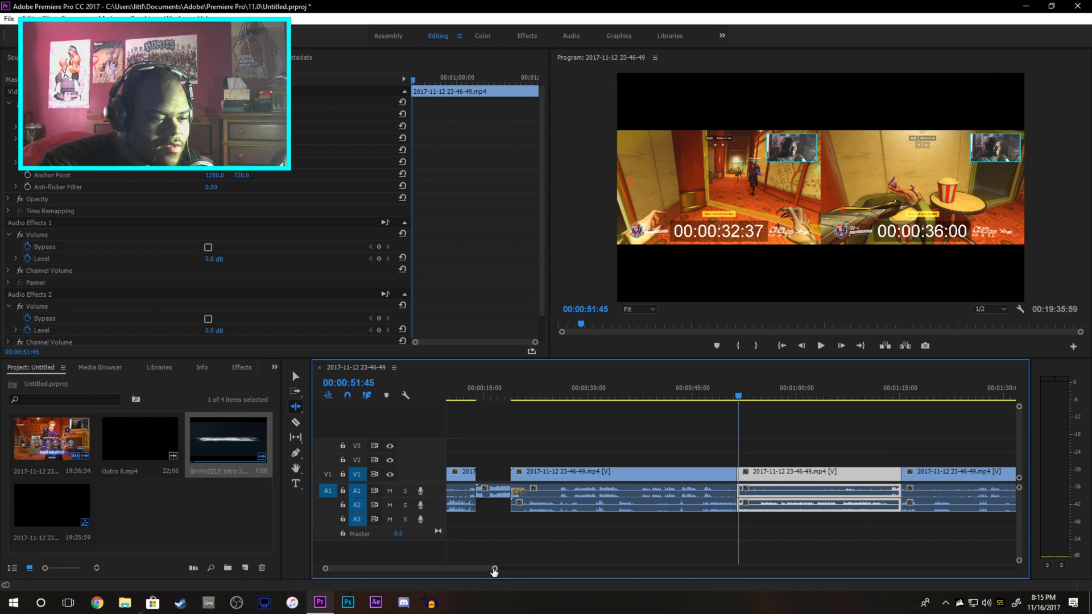
pyautogui.moveTo(493, 569); pyautogui.dragTo(907, 570)
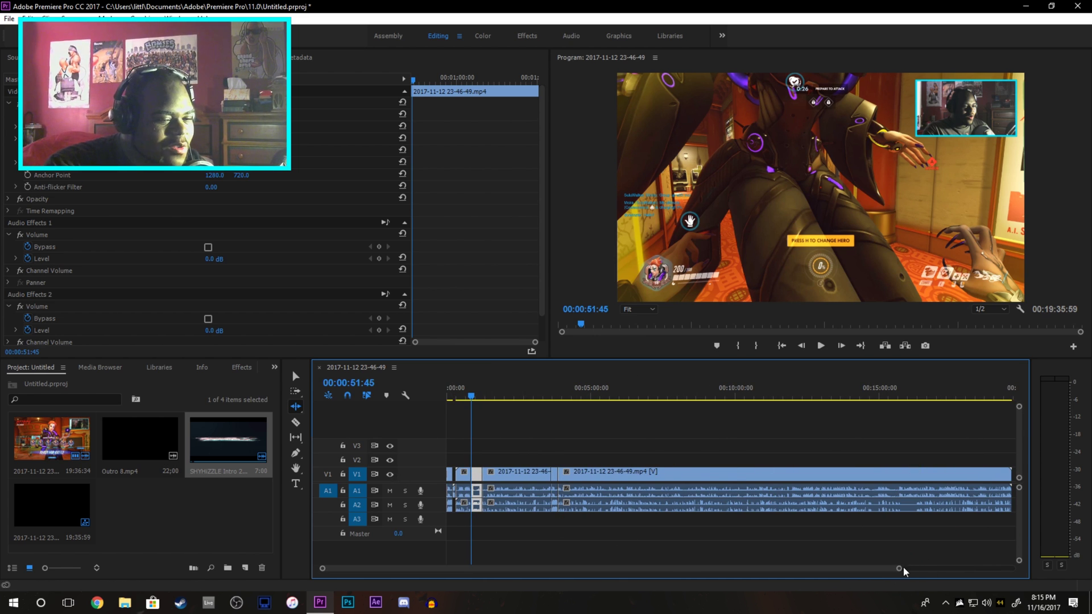
pyautogui.moveTo(898, 568); pyautogui.dragTo(644, 568)
# Open the recent project Overwatch PTR Moira Gameplay.prproj
pyautogui.click(733, 390)
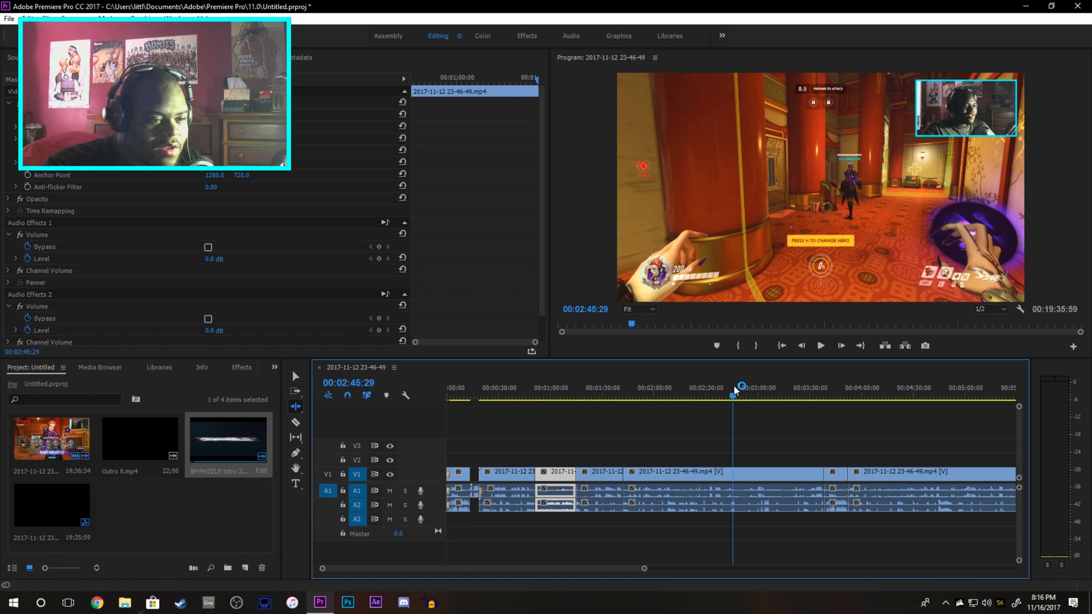
pyautogui.moveTo(579, 573); pyautogui.dragTo(861, 569)
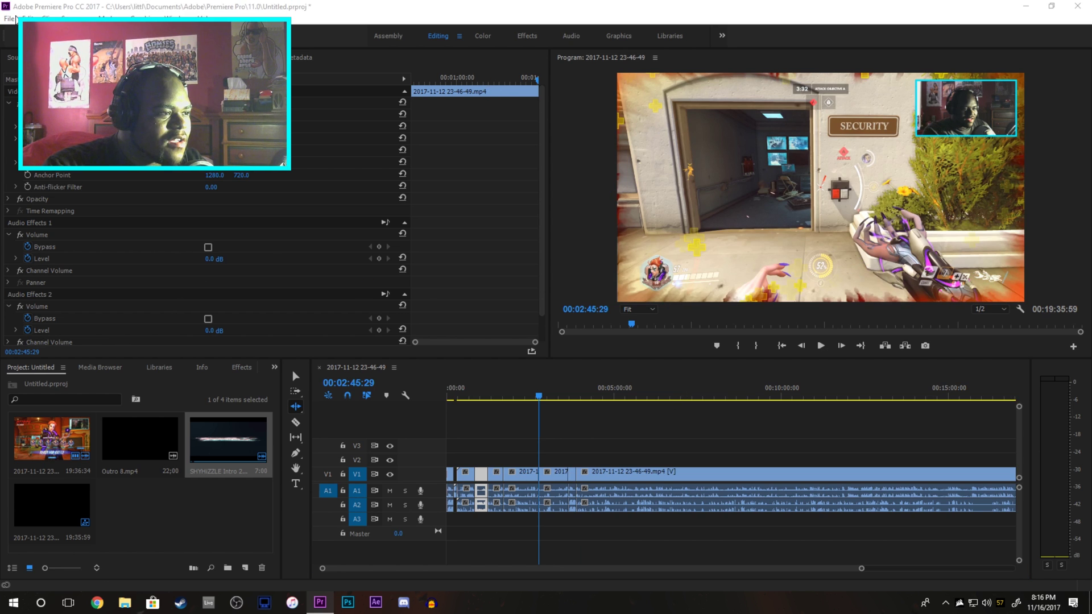
pyautogui.click(9, 18)
pyautogui.click(9, 18)
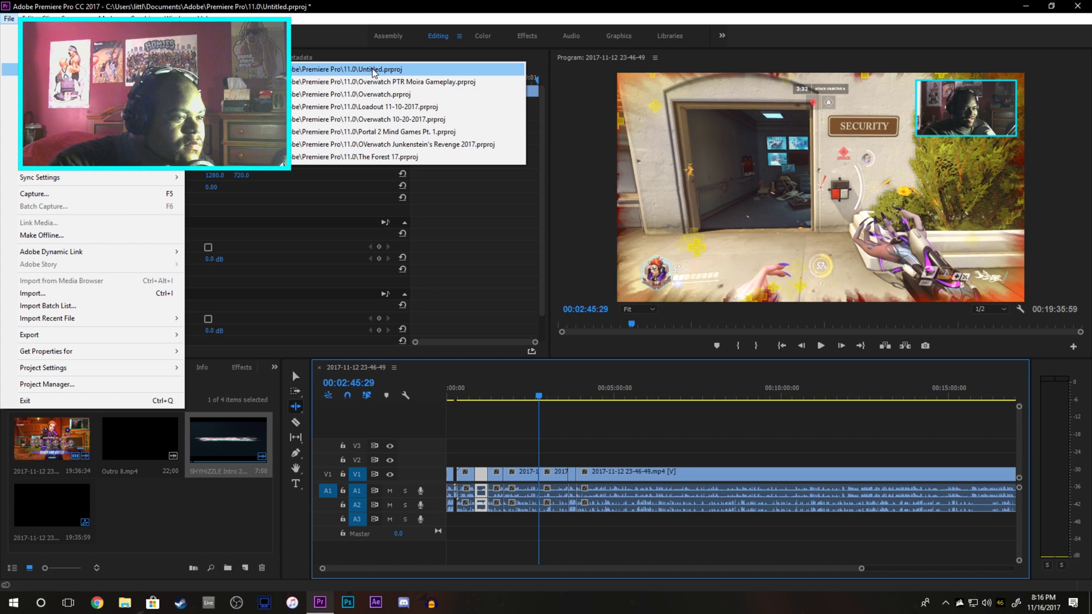
pyautogui.click(439, 91)
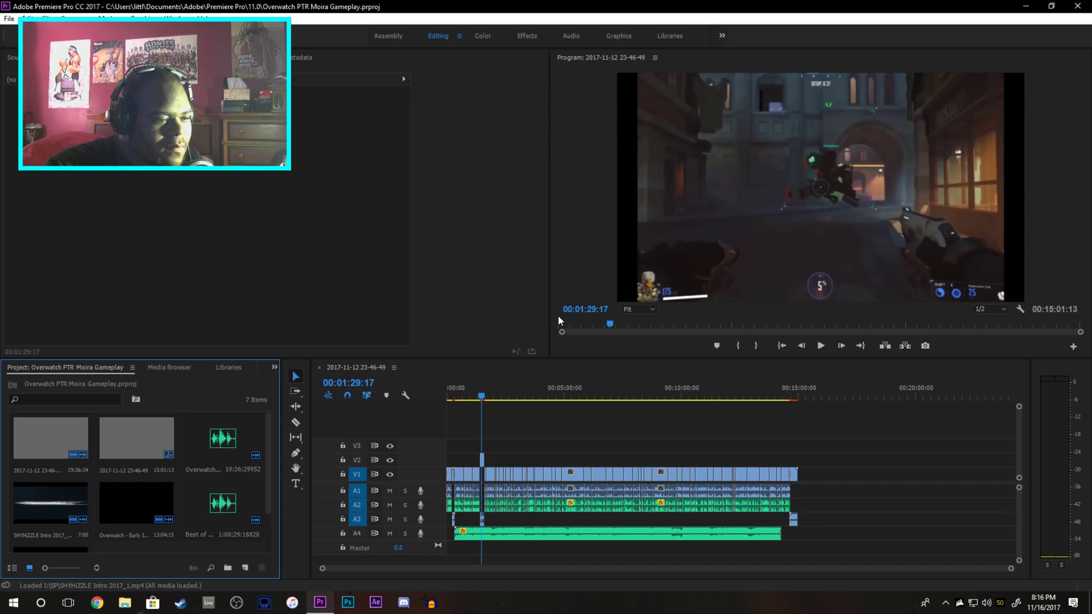
pyautogui.scroll(5, 1006, 569)
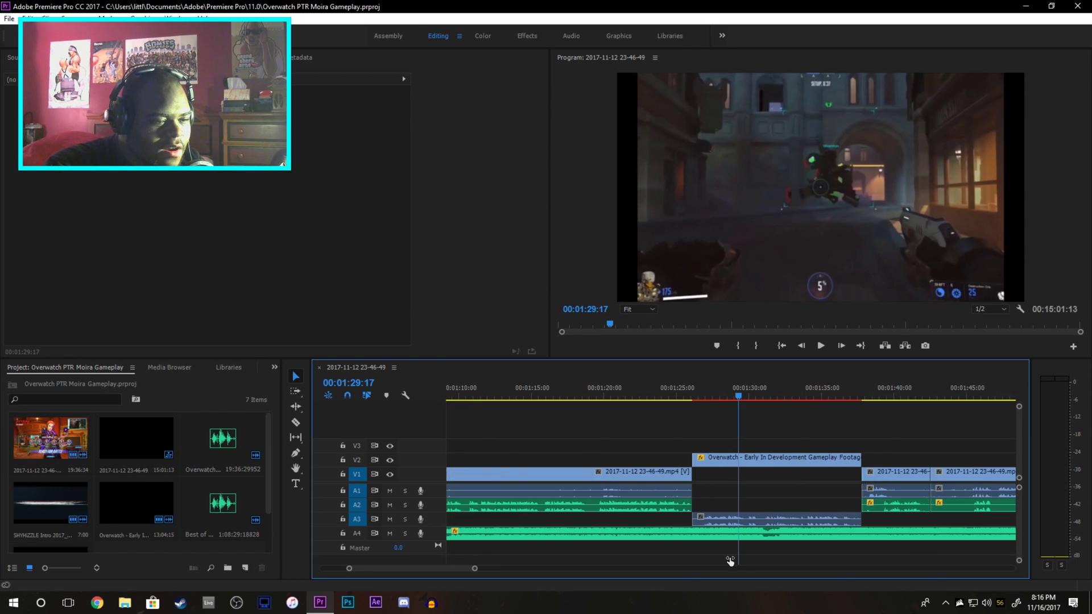
pyautogui.scroll(2, 827, 570)
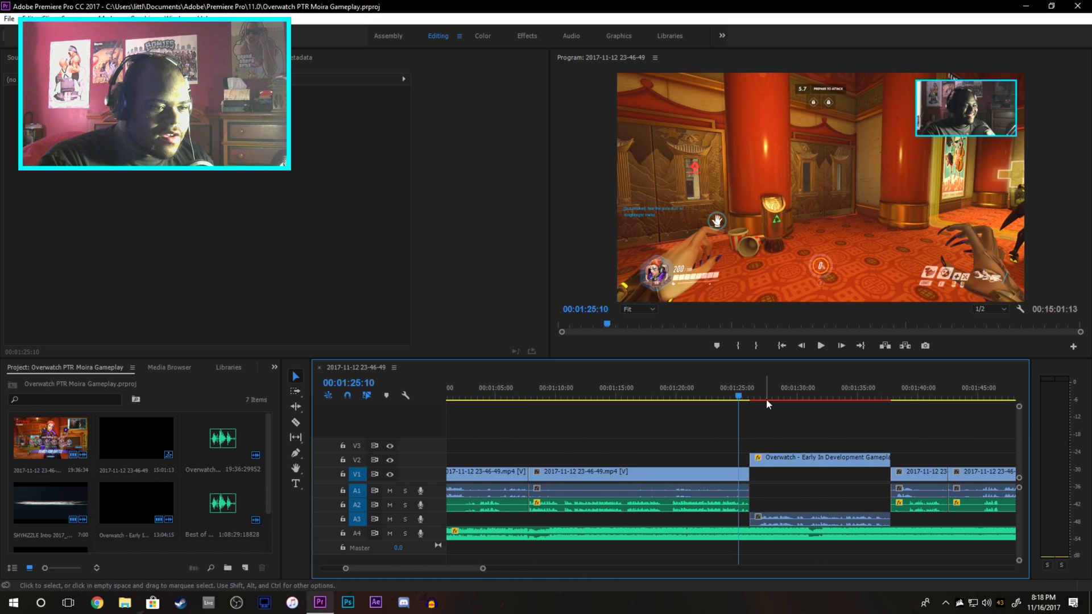
# Show Downloads in File Explorer, move the window aside, then close it
pyautogui.click(766, 397)
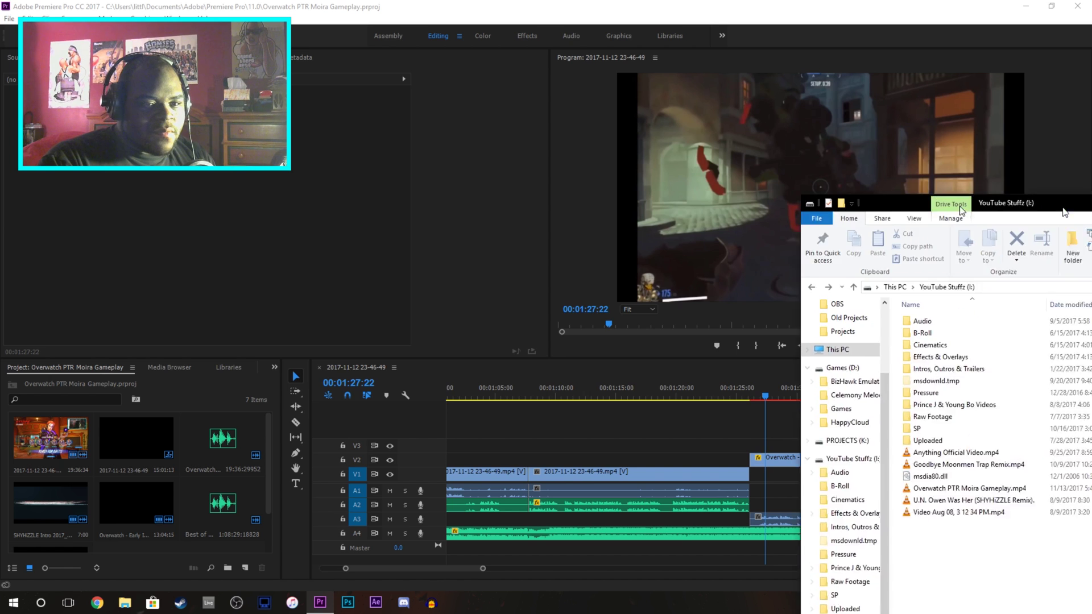
pyautogui.scroll(3, 335, 291)
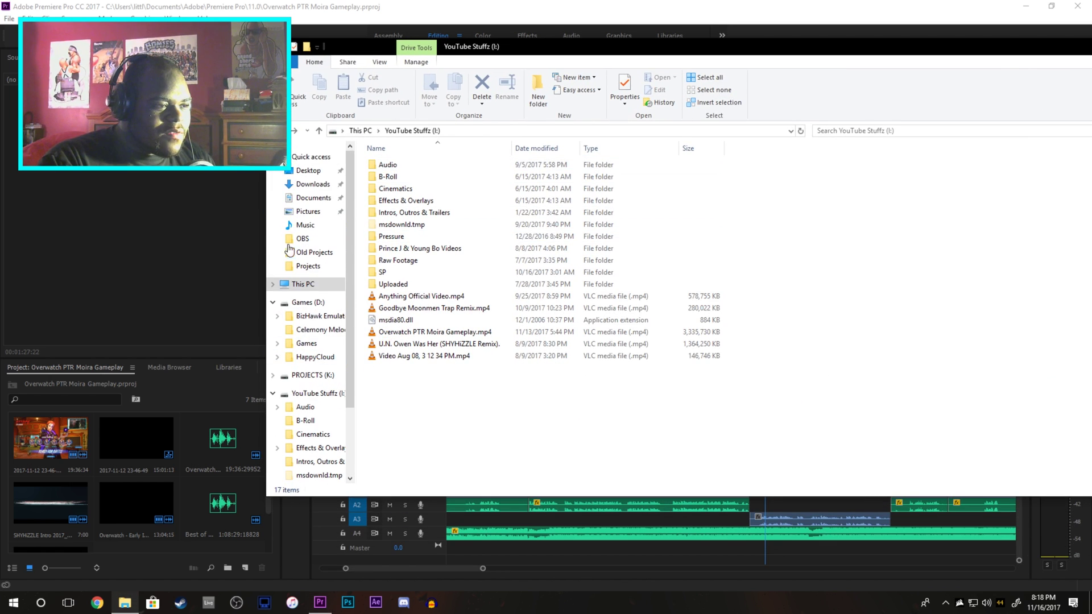
pyautogui.click(316, 185)
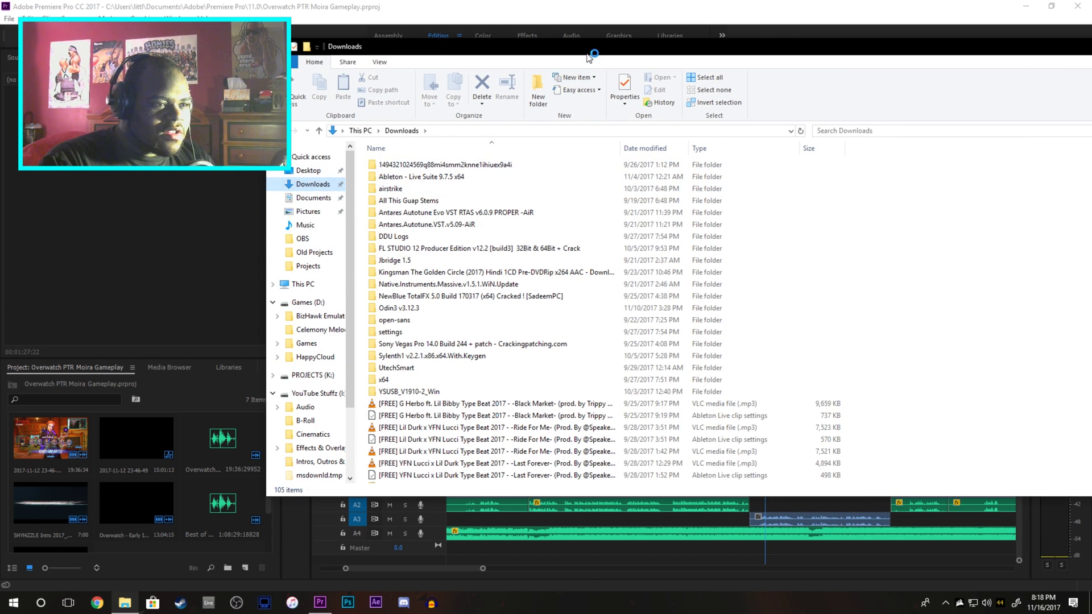
pyautogui.moveTo(590, 57); pyautogui.dragTo(1091, 151)
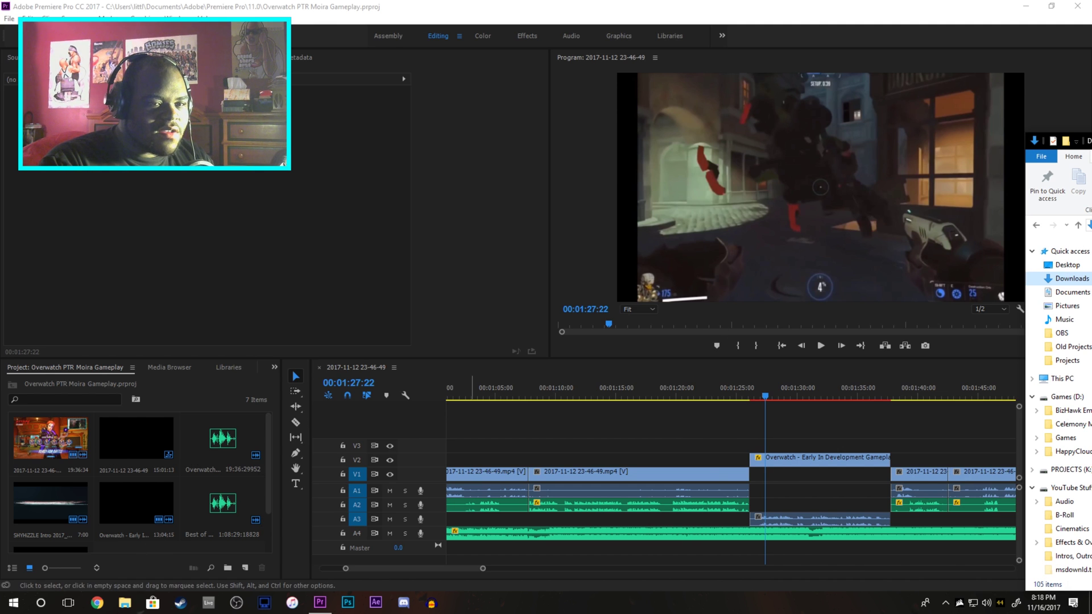
pyautogui.click(709, 468)
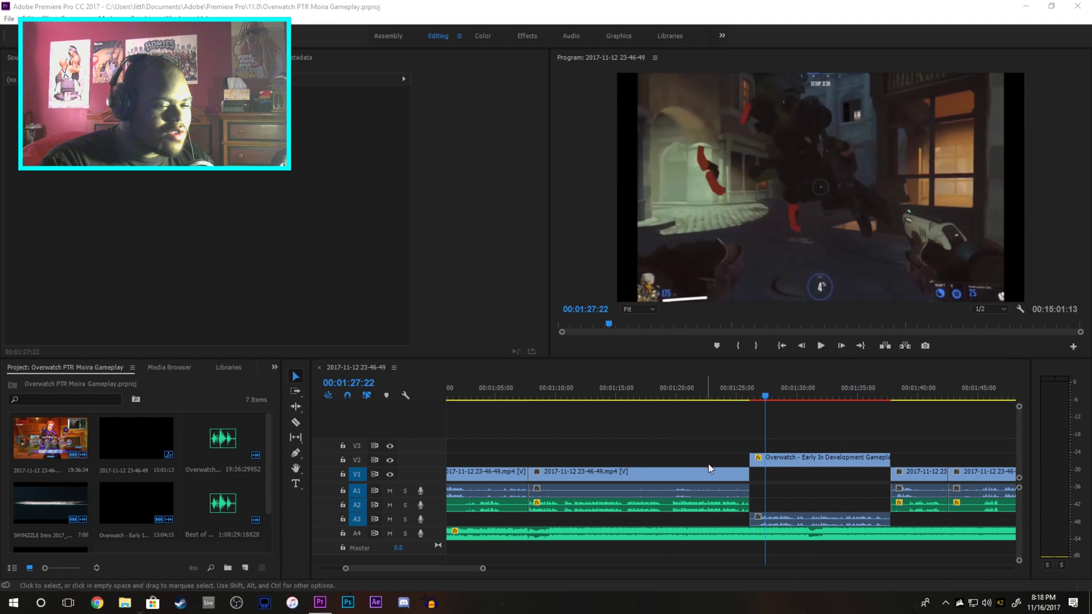
# Inspect the gameplay audio and A4 background music clips, then zoom out to the full sequence
pyautogui.click(748, 491)
pyautogui.click(942, 490)
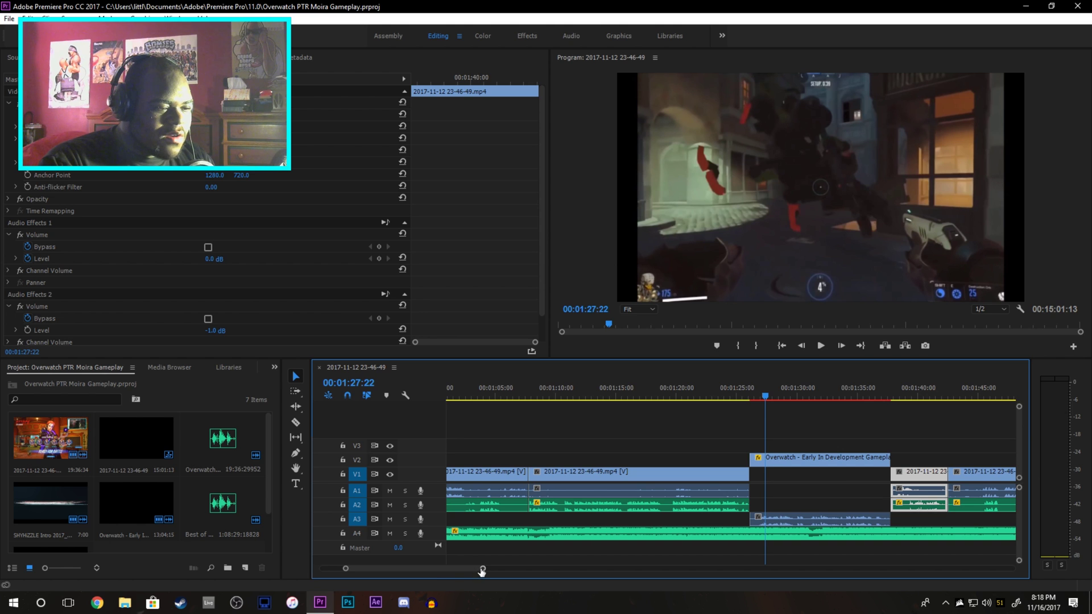
pyautogui.moveTo(481, 571); pyautogui.dragTo(646, 574)
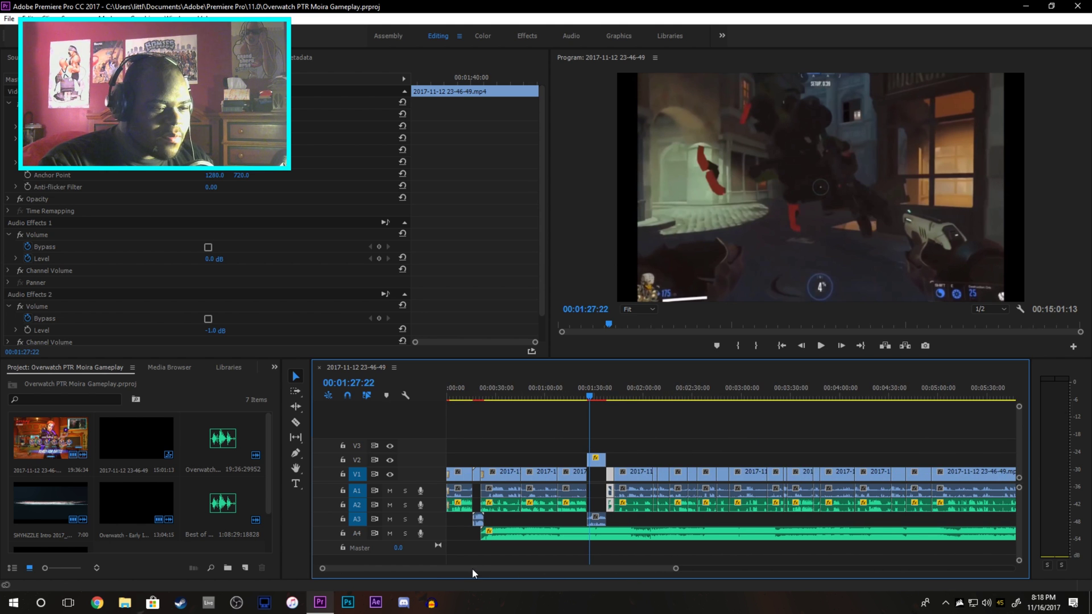
pyautogui.scroll(-2, 472, 570)
pyautogui.click(777, 539)
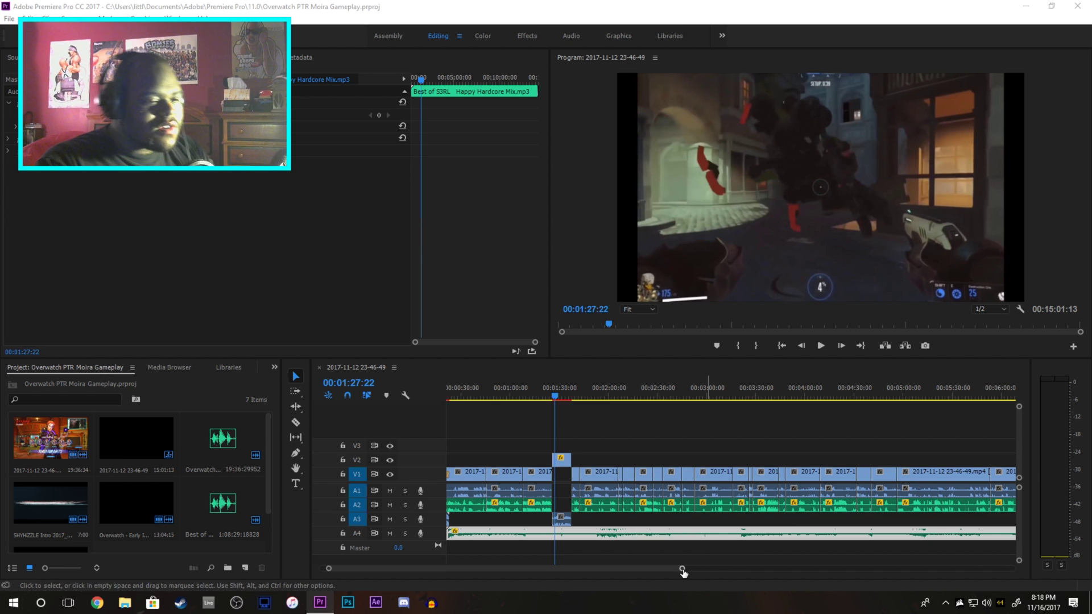
pyautogui.moveTo(682, 569); pyautogui.dragTo(879, 568)
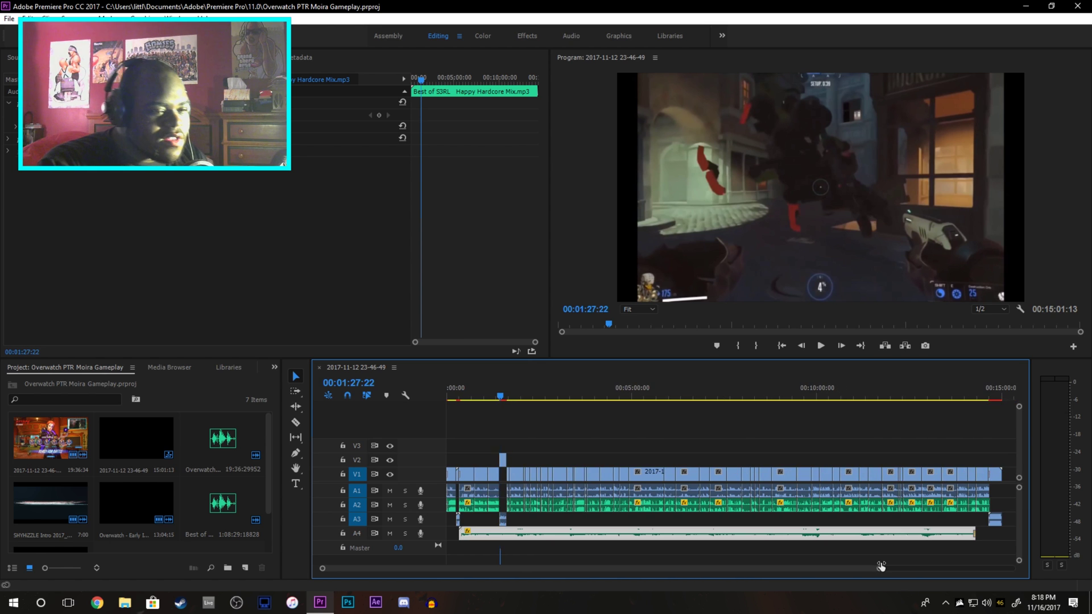
pyautogui.click(915, 396)
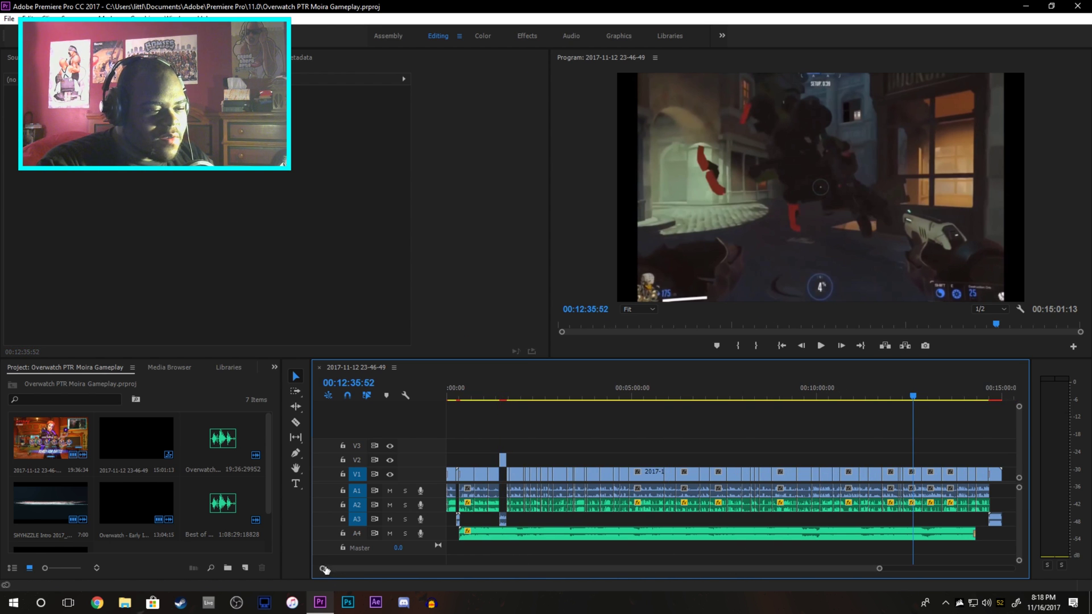
pyautogui.moveTo(323, 568); pyautogui.dragTo(621, 569)
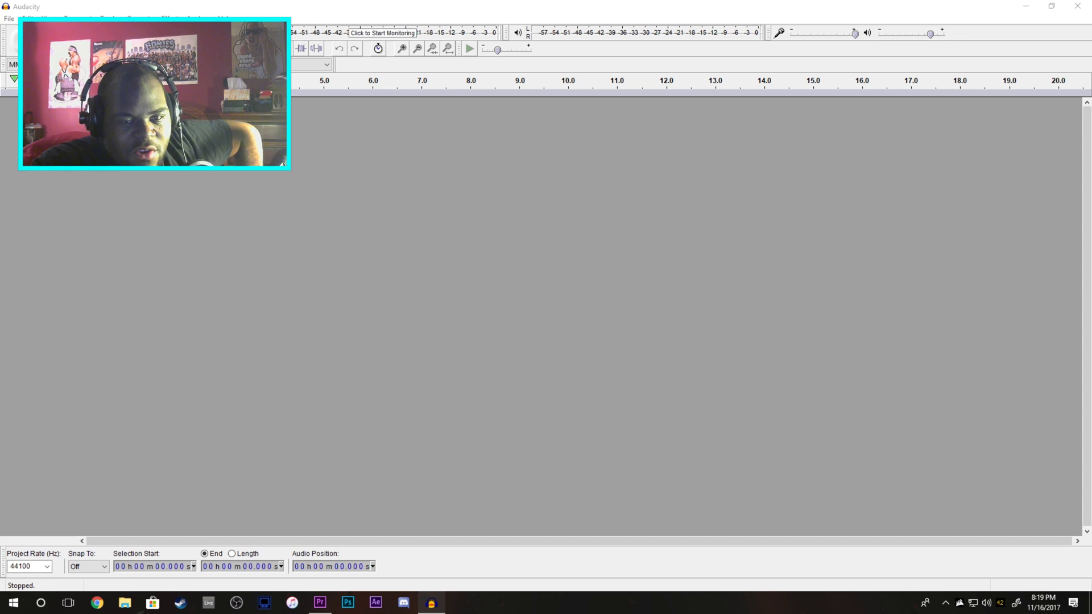
pyautogui.hotkey('alt', 'Tab')
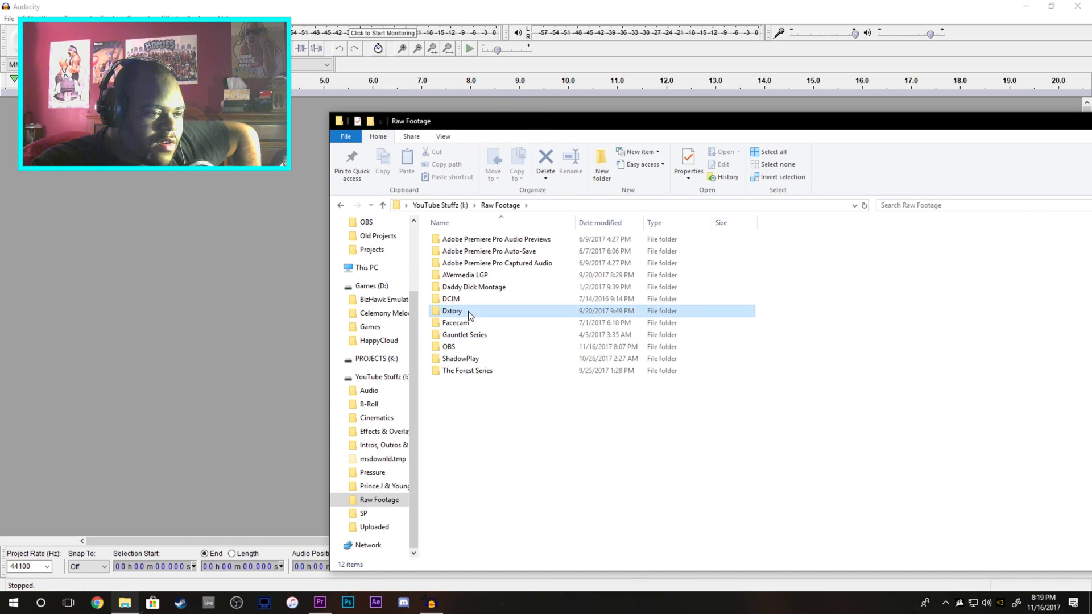
pyautogui.doubleClick(468, 312)
pyautogui.press('BackSpace')
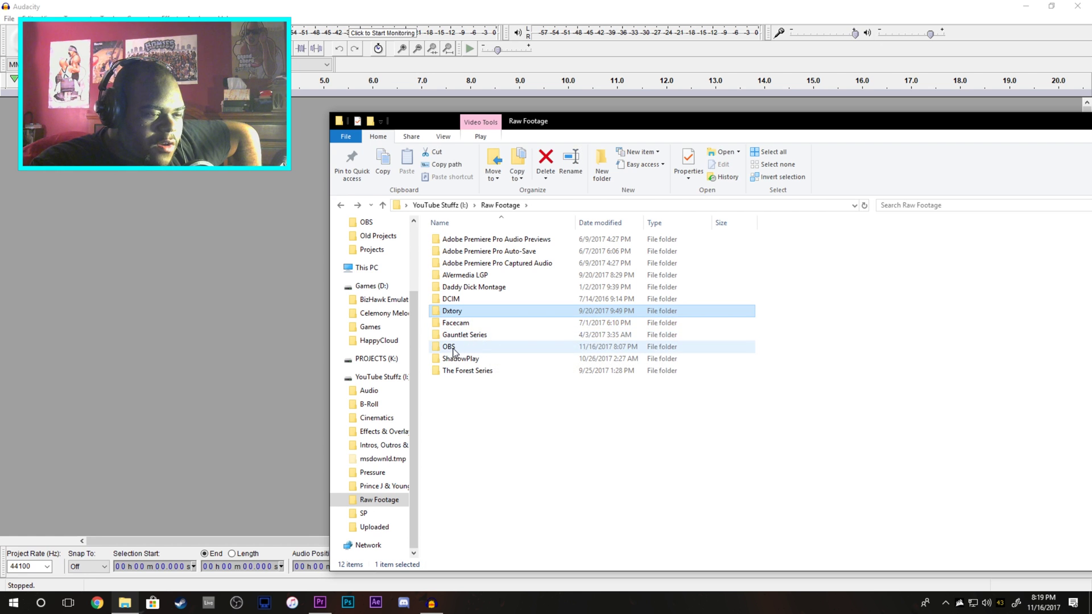
pyautogui.doubleClick(449, 347)
pyautogui.moveTo(1067, 256)
pyautogui.mouseDown()
pyautogui.moveTo(202, 239)
pyautogui.moveTo(185, 220)
pyautogui.moveTo(176, 240)
pyautogui.mouseUp()
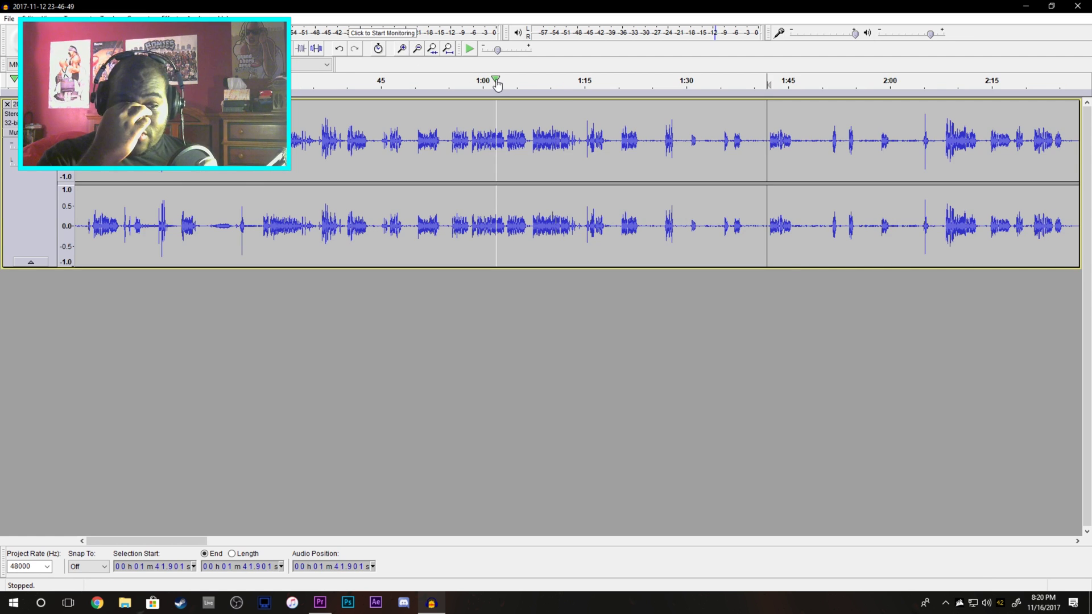
# Capture the quiet 1:38–1:42 stretch as the Noise Reduction noise profile
pyautogui.click(744, 152)
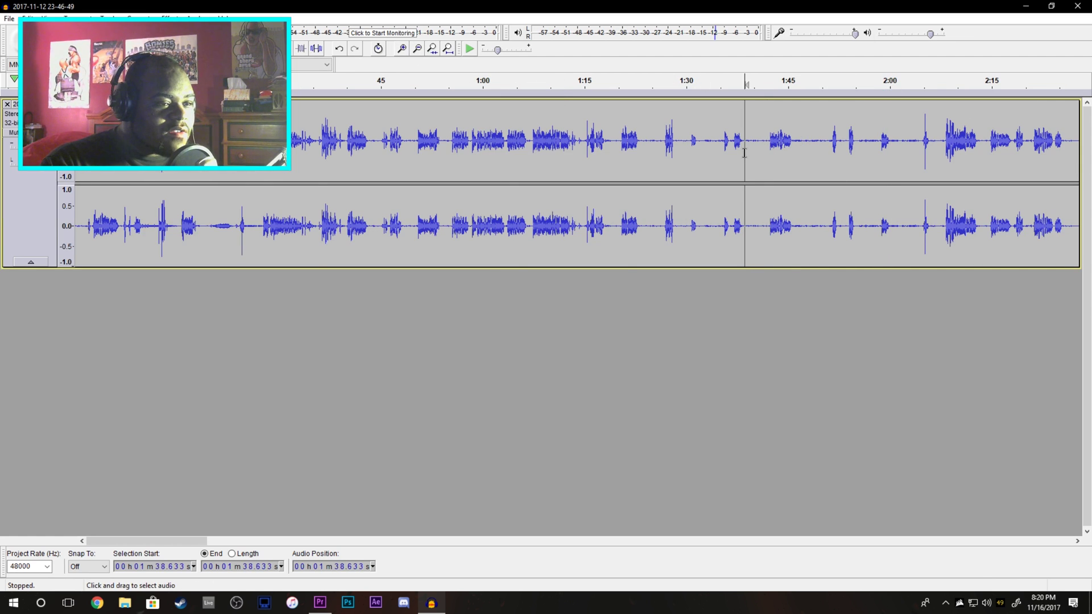
pyautogui.click(400, 51)
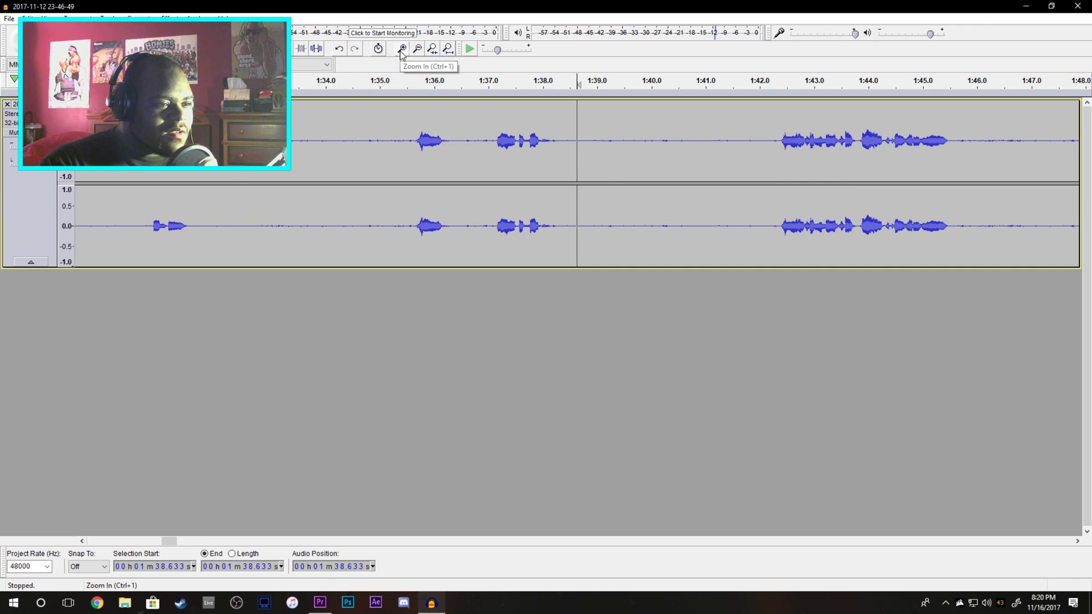
pyautogui.press('space')
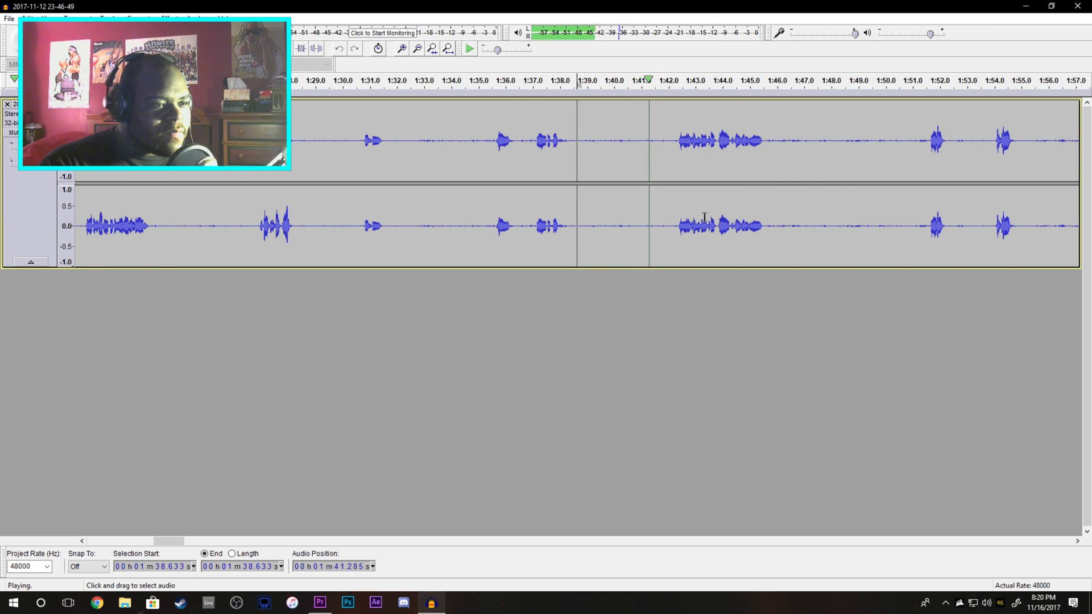
pyautogui.press('space')
pyautogui.moveTo(671, 159); pyautogui.dragTo(566, 152)
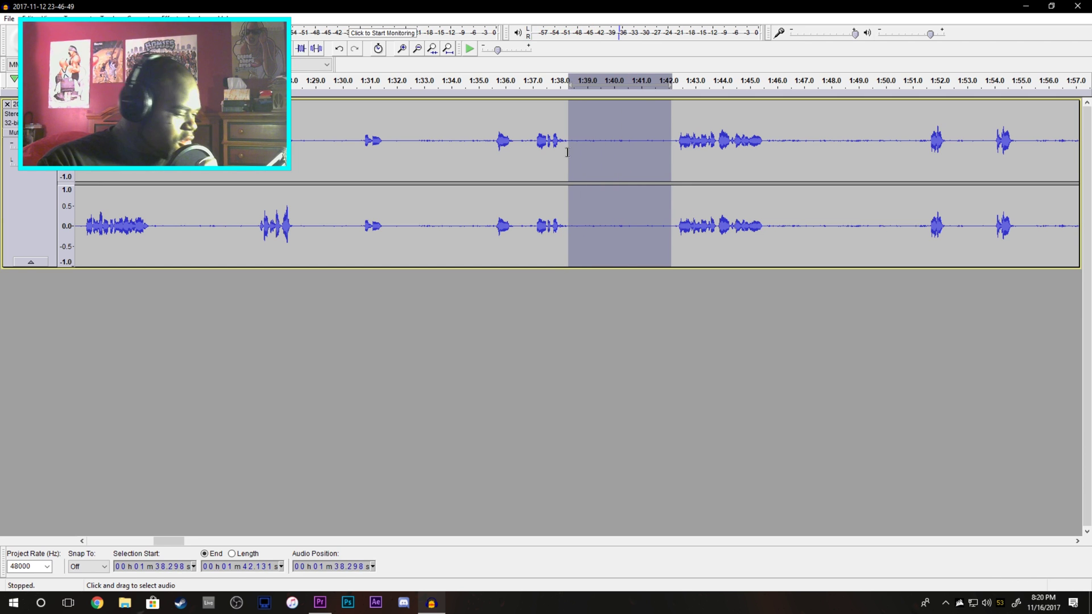
pyautogui.click(176, 19)
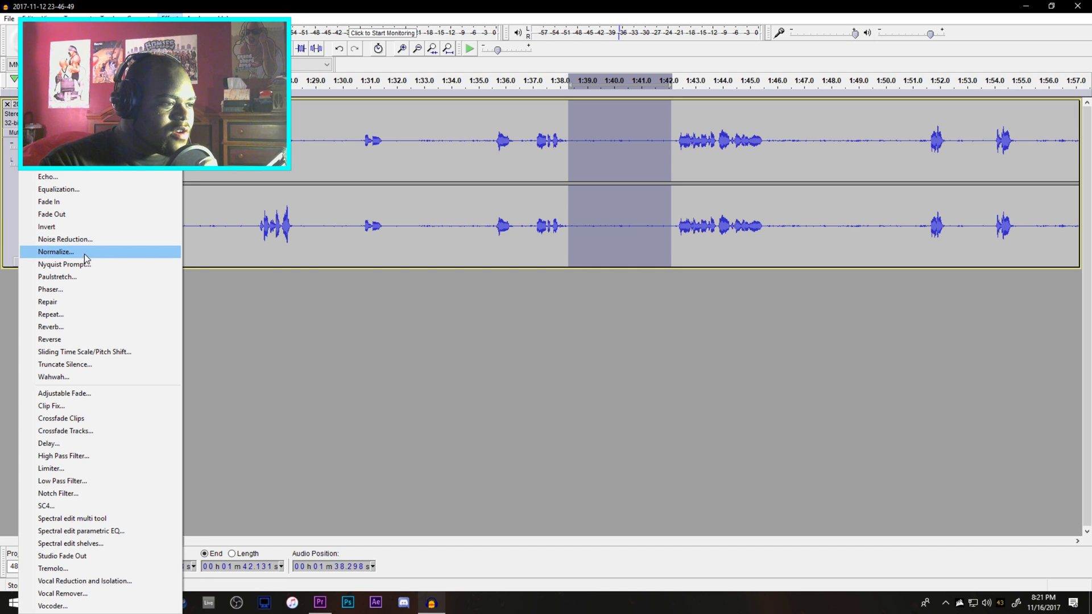
pyautogui.click(79, 241)
pyautogui.click(551, 242)
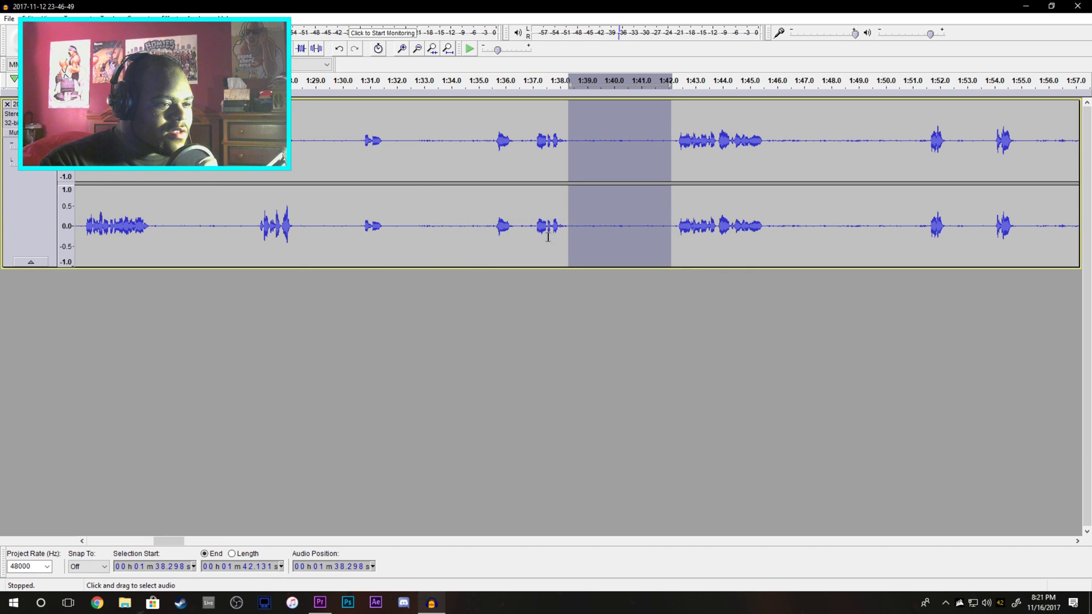
# Select the entire track and apply Noise Reduction to it
pyautogui.click(416, 48)
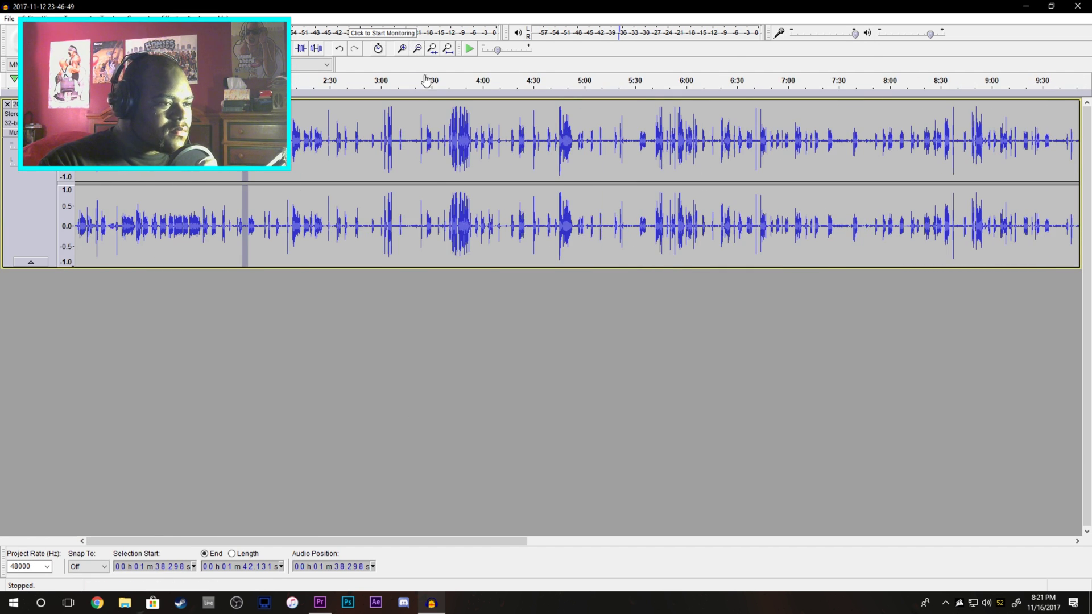
pyautogui.hotkey('ctrl', 'a')
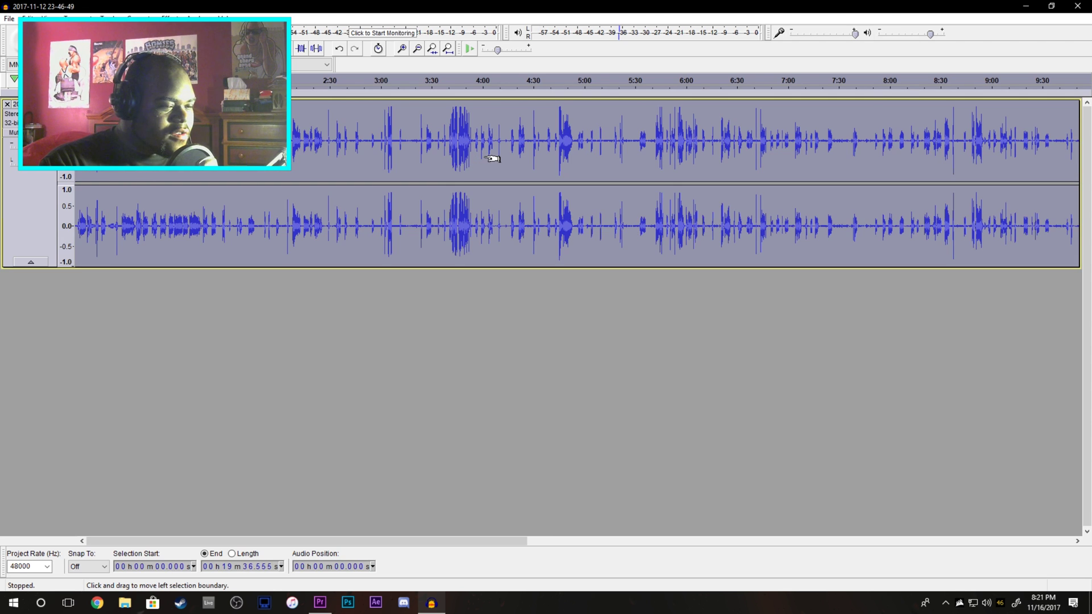
pyautogui.hotkey('ctrl', 'r')
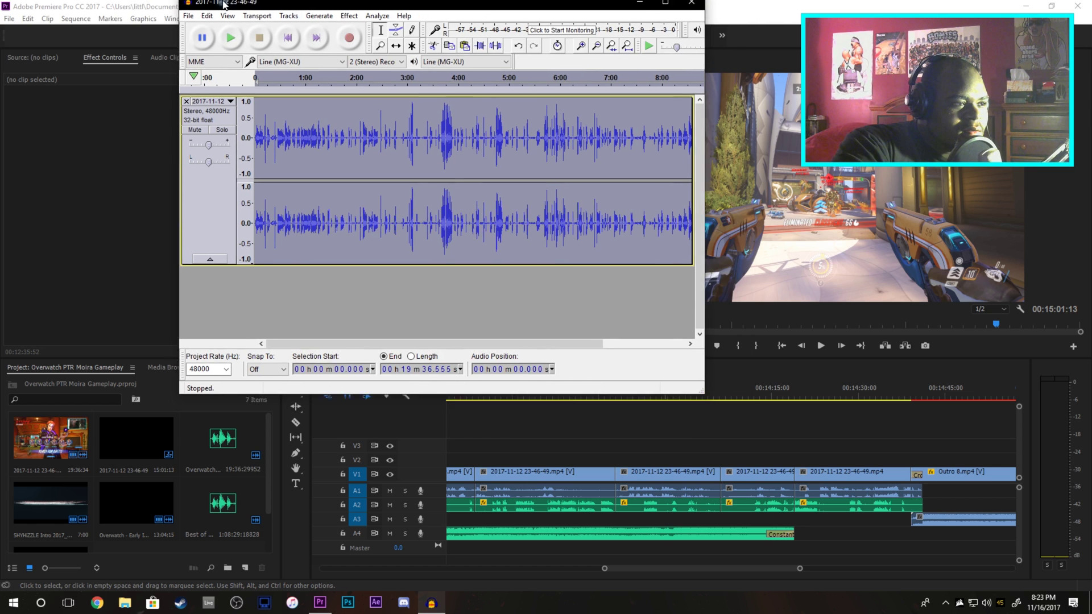
# Cancel the Export Audio dialog, then close Audacity without saving the project
pyautogui.doubleClick(482, 9)
pyautogui.click(9, 18)
pyautogui.click(78, 172)
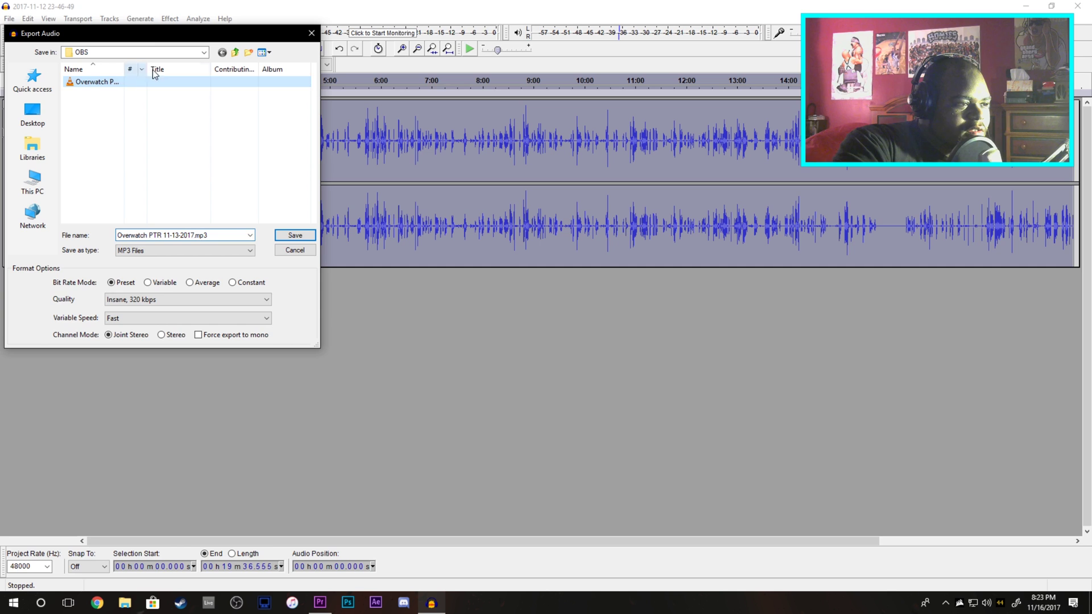
pyautogui.click(294, 251)
pyautogui.click(1076, 6)
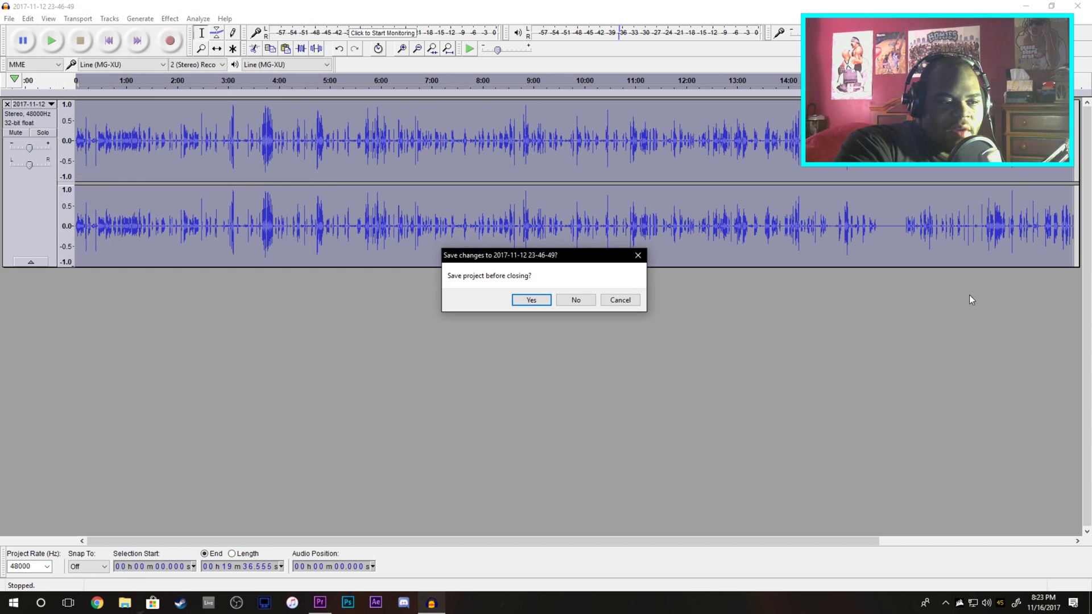
pyautogui.click(571, 300)
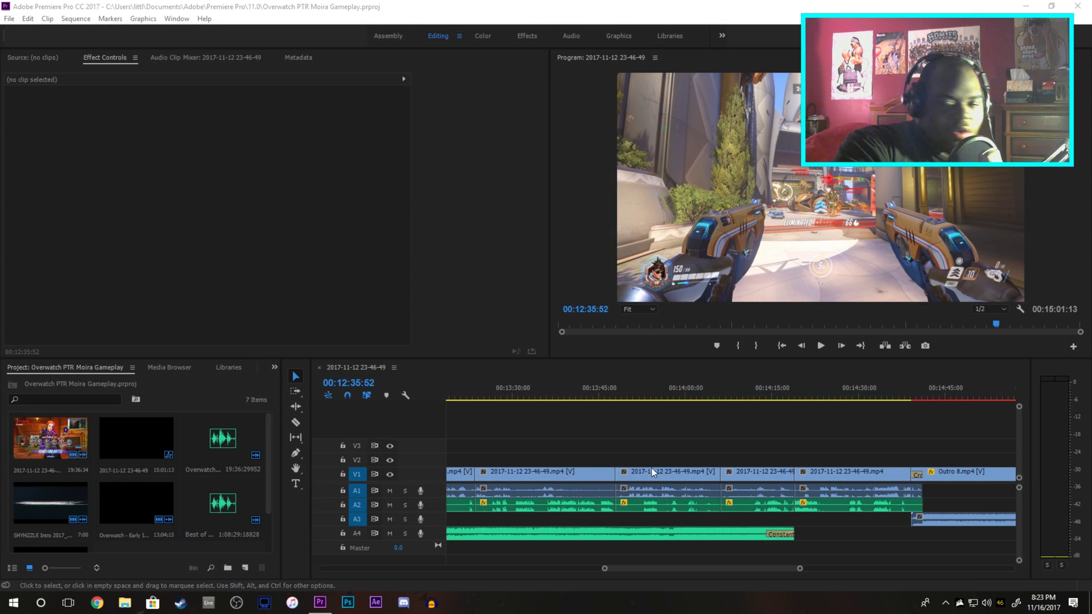
pyautogui.doubleClick(777, 568)
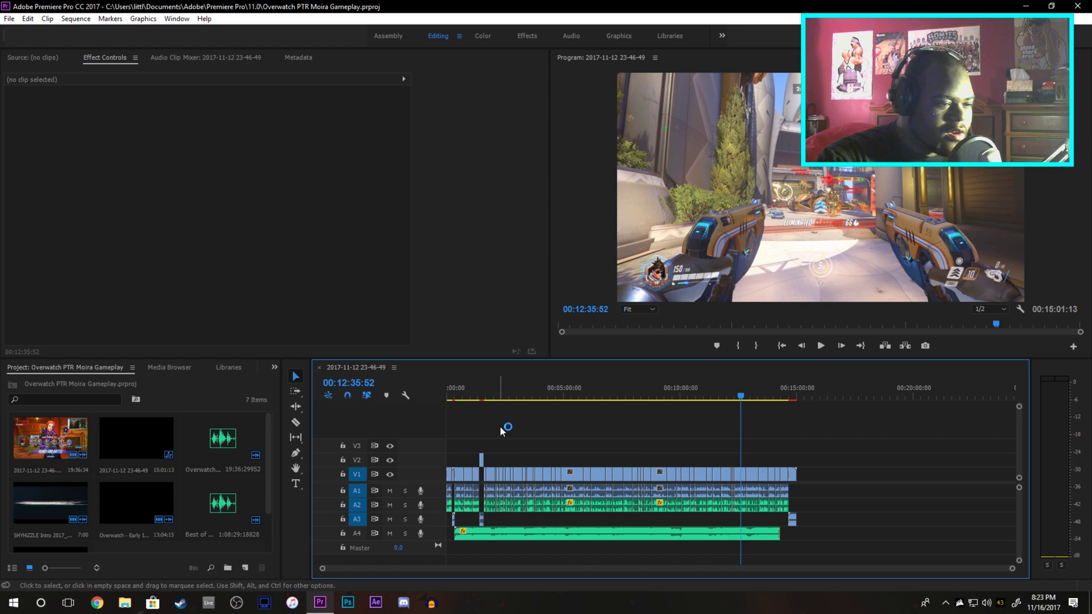
pyautogui.scroll(3, 504, 429)
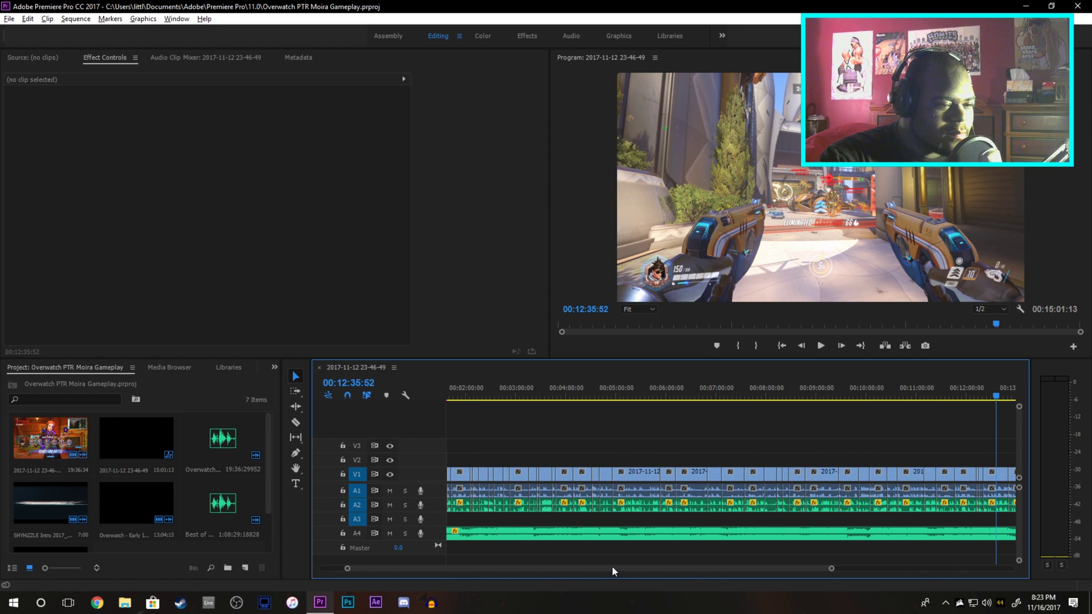
pyautogui.moveTo(612, 569); pyautogui.dragTo(745, 561)
pyautogui.scroll(2, 651, 486)
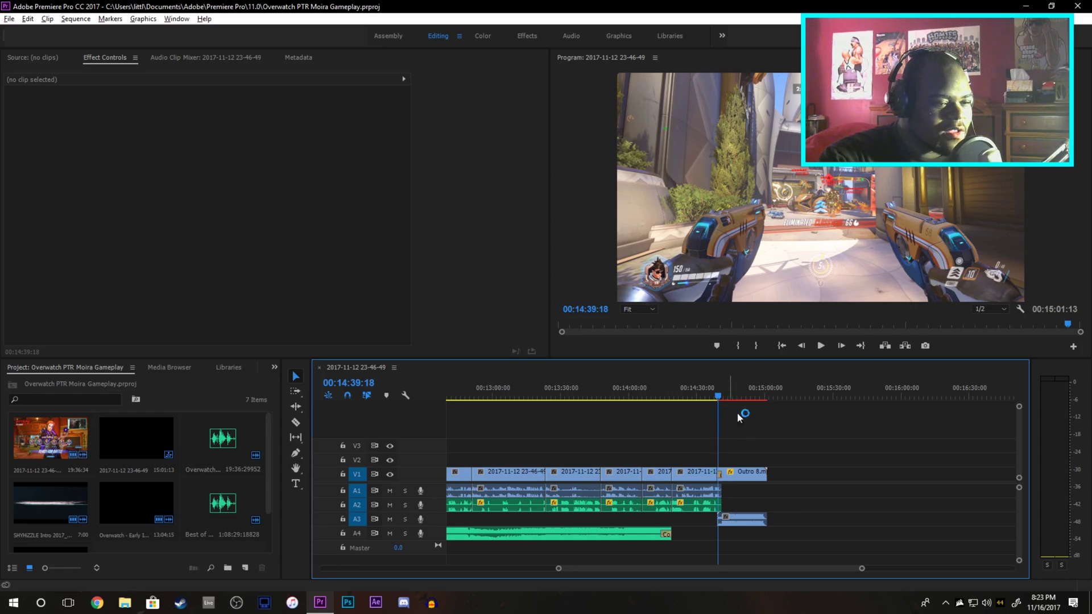